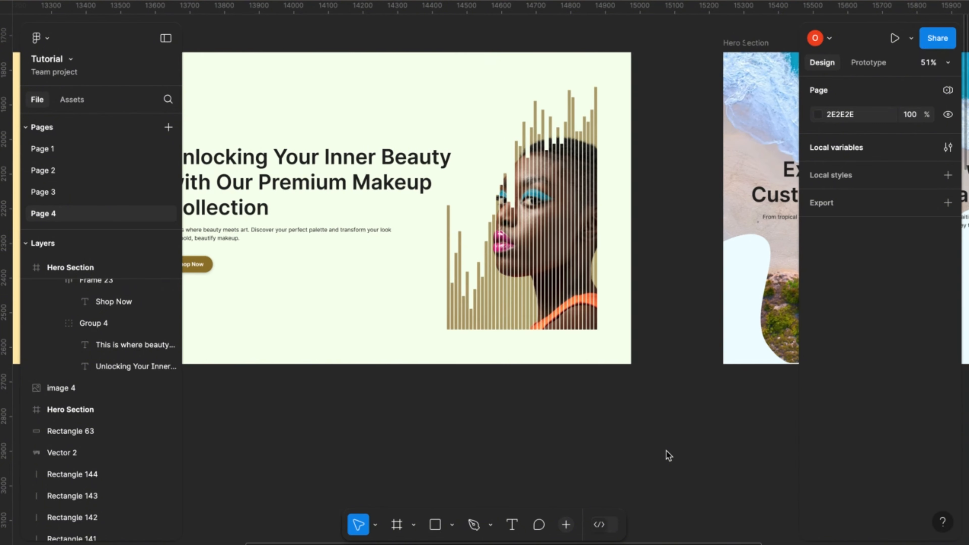
Examine the finished hero sections, the three source photos and the grey honeycomb, bar and drip mask shapes.
scroll(674, 430, "right", 2)
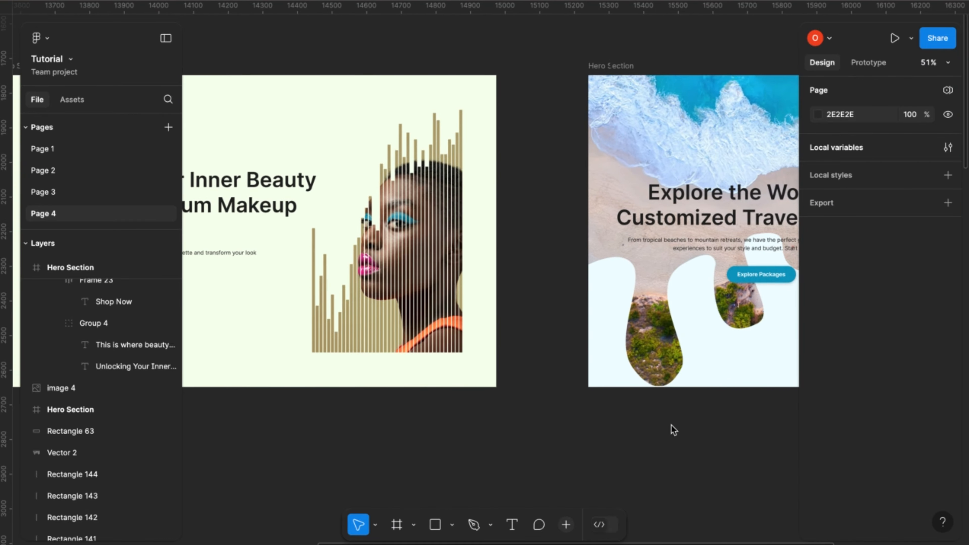
scroll(673, 430, "right", 10)
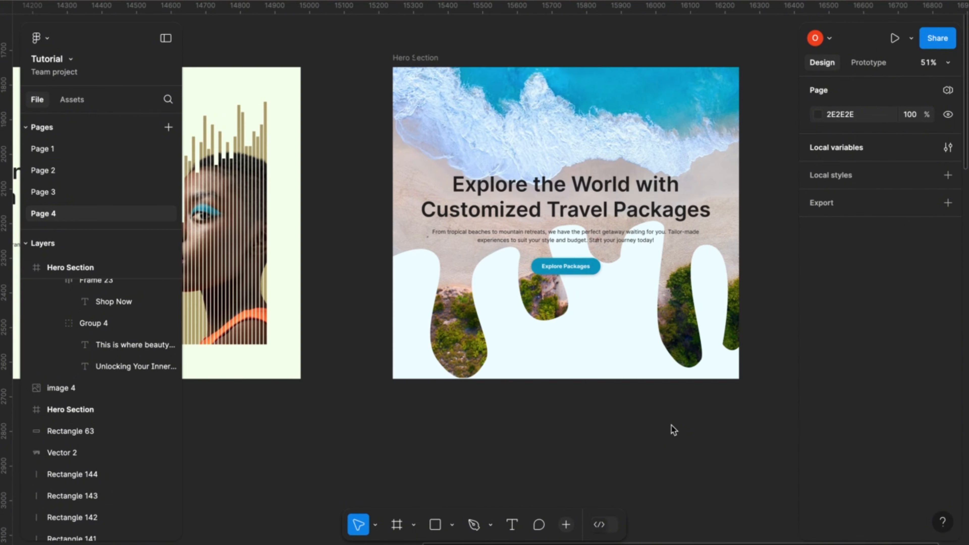
scroll(674, 430, "right", 2)
scroll(673, 430, "left", 20)
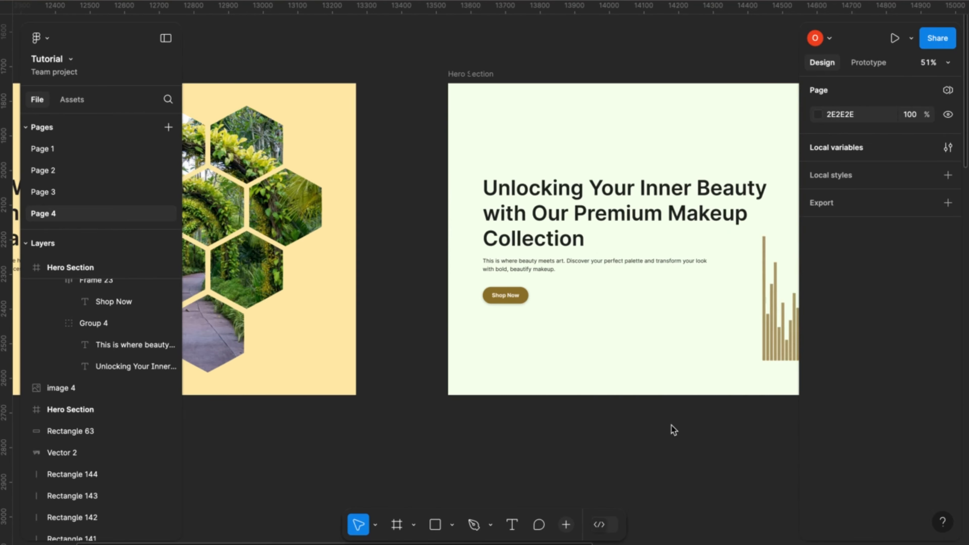
scroll(465, 439, "down", 5)
scroll(450, 320, "up", 3)
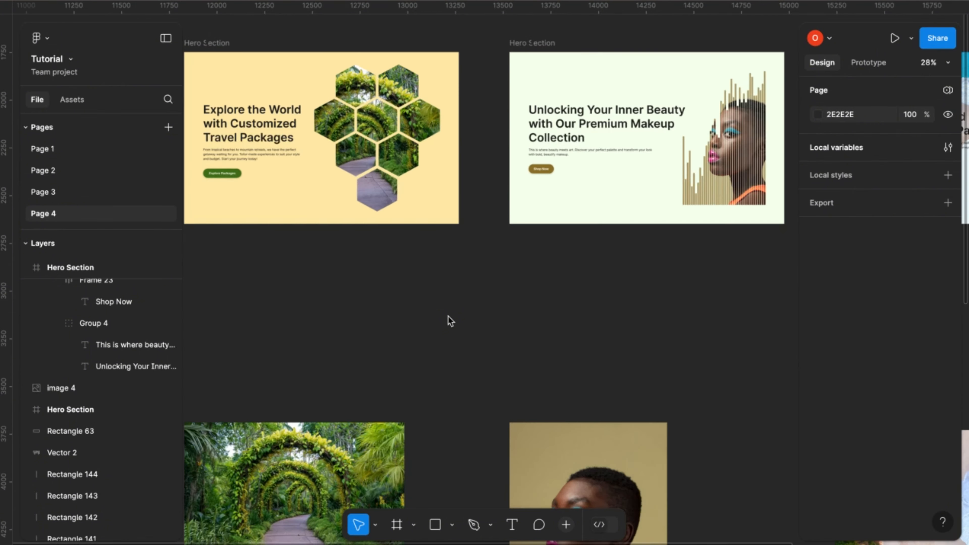
scroll(450, 320, "down", 3)
scroll(451, 321, "down", 4)
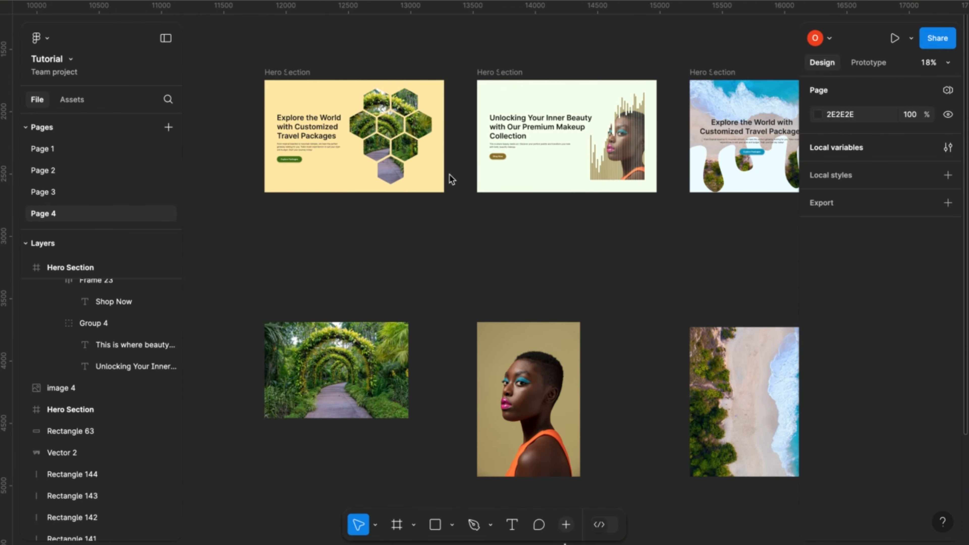
scroll(490, 218, "down", 3)
scroll(487, 217, "down", 2)
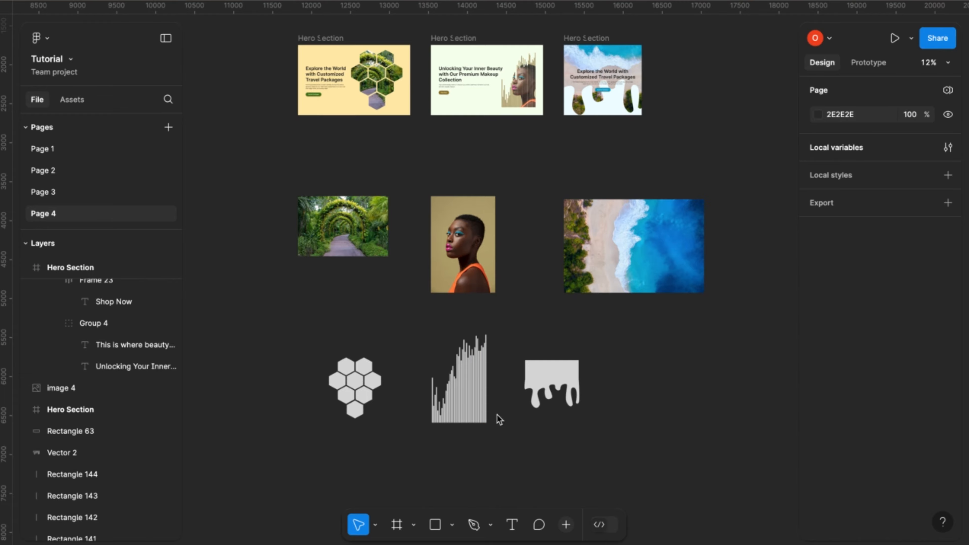
scroll(506, 247, "left", 2)
scroll(506, 246, "down", 3)
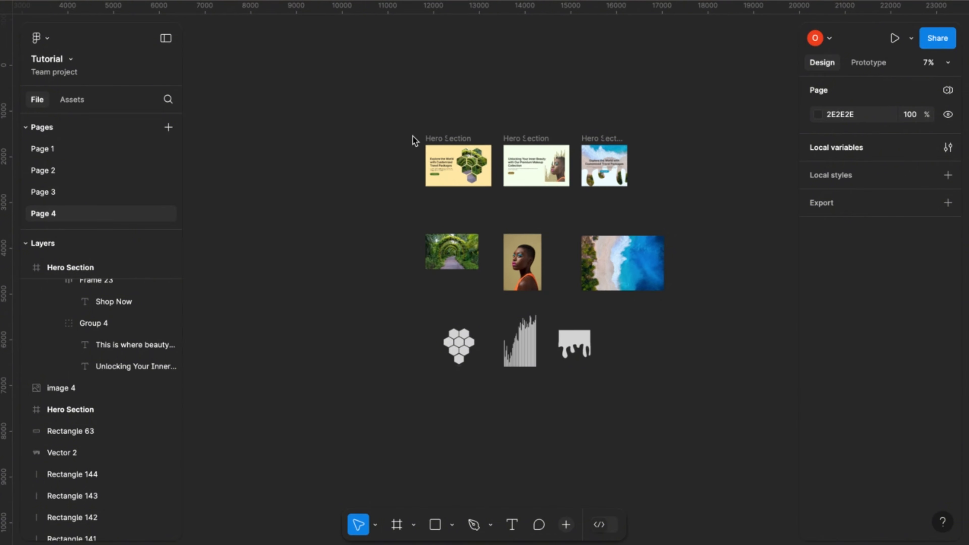
scroll(507, 156, "up", 3)
scroll(490, 148, "right", 2)
scroll(489, 148, "down", 1)
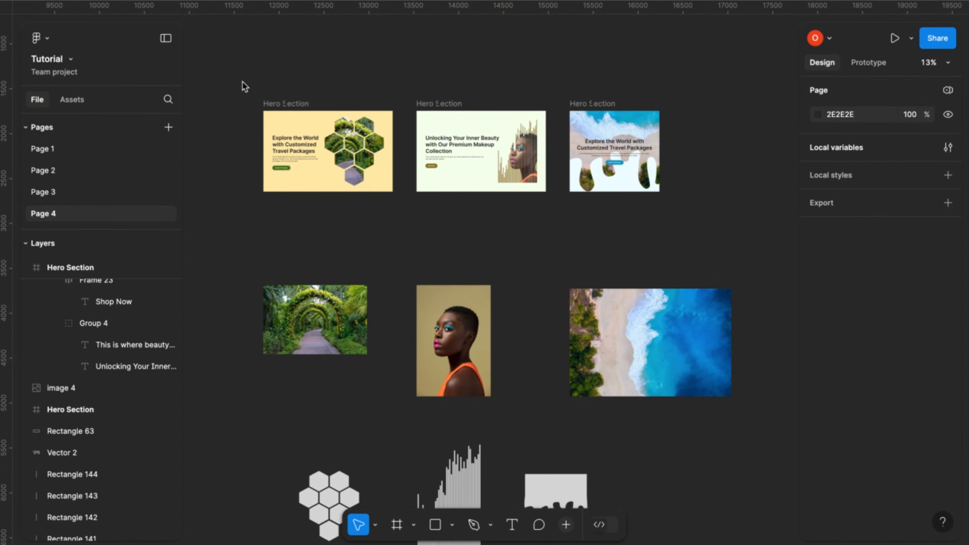
Duplicate the three Hero Section frames together and place the copies beside the originals in the same row.
left_click_drag(246, 89, 709, 210)
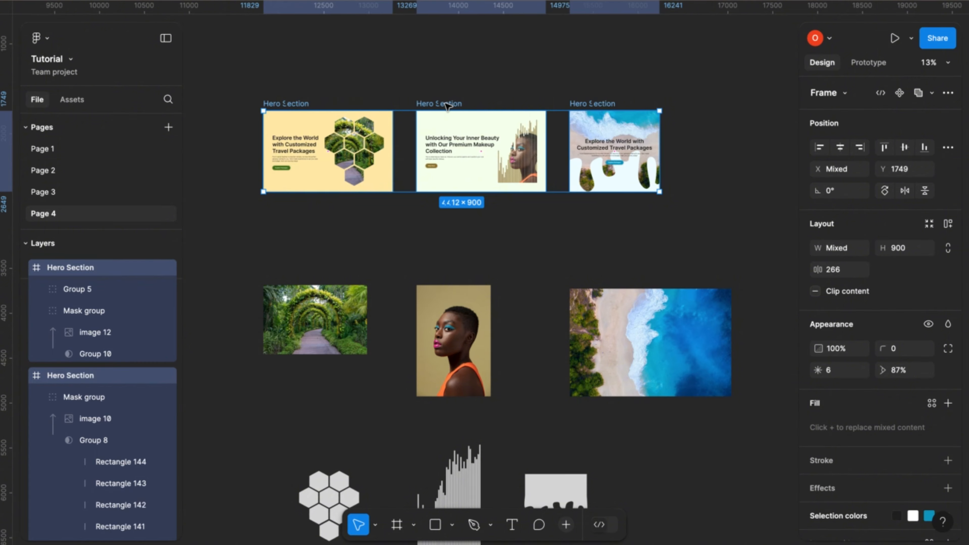
left_click_drag(448, 105, 884, 106)
scroll(727, 202, "right", 5)
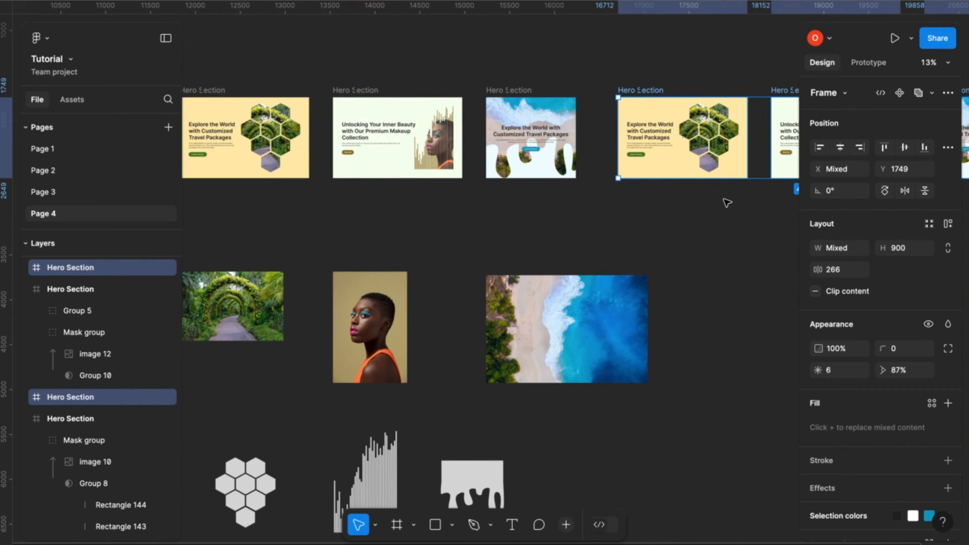
scroll(614, 155, "right", 3)
scroll(614, 155, "left", 5)
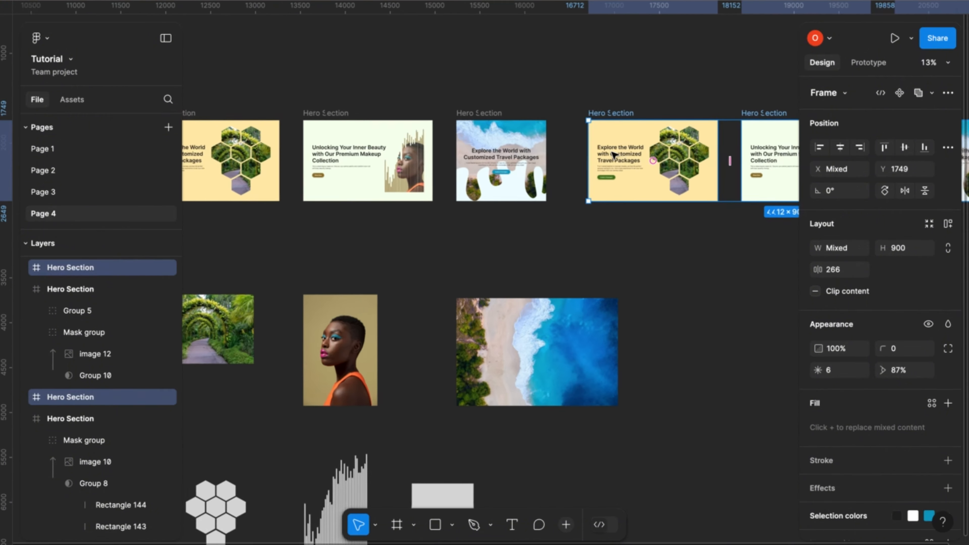
scroll(614, 154, "right", 5)
key("Escape")
scroll(611, 154, "down", 10)
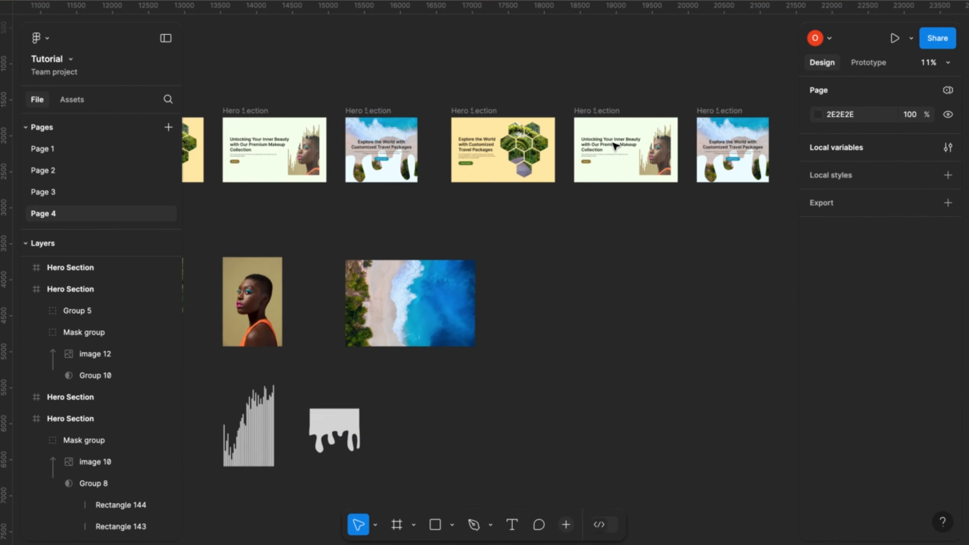
Move the three duplicated Hero Section frames far above the originals, to Y -5456.
left_click_drag(562, 169, 707, 185)
left_click_drag(631, 145, 444, 11)
scroll(438, 121, "up", 5)
scroll(428, 138, "down", 5)
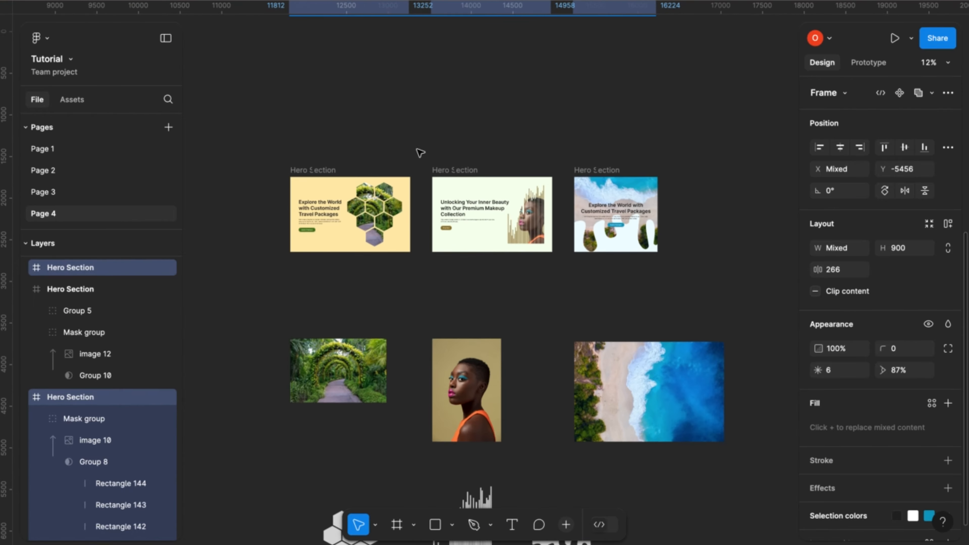
scroll(393, 225, "up", 5)
scroll(393, 228, "down", 3)
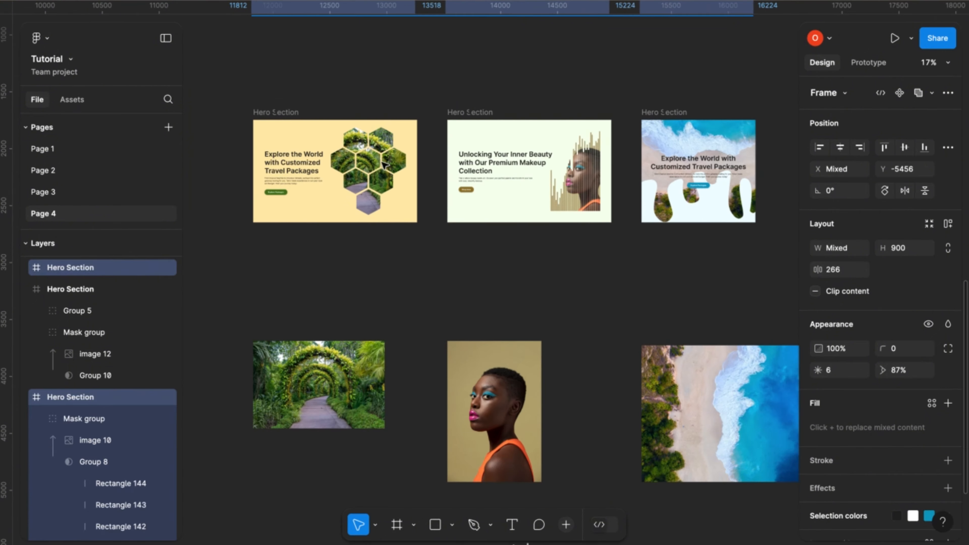
Delete the masked image groups from the three original Hero Section frames, keeping their text and buttons.
left_click(381, 164)
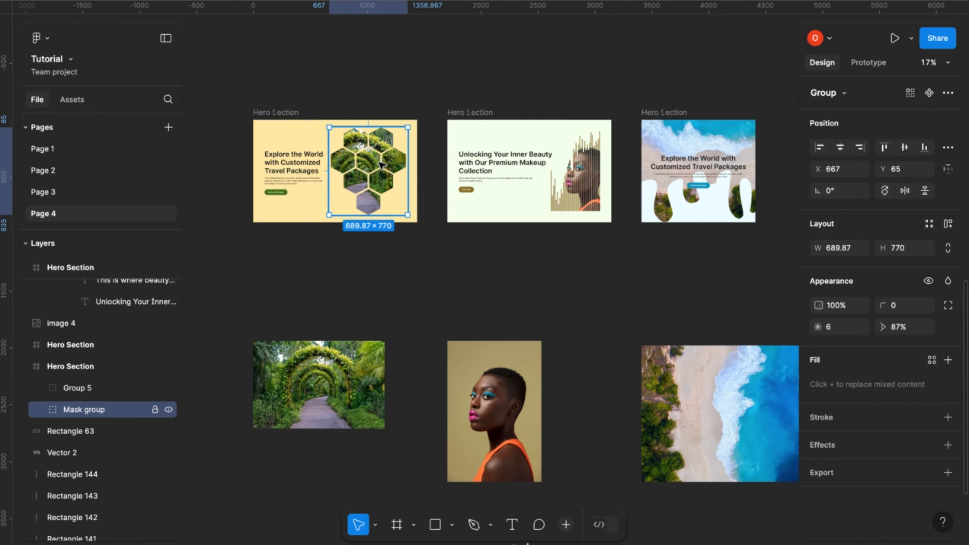
key("Delete")
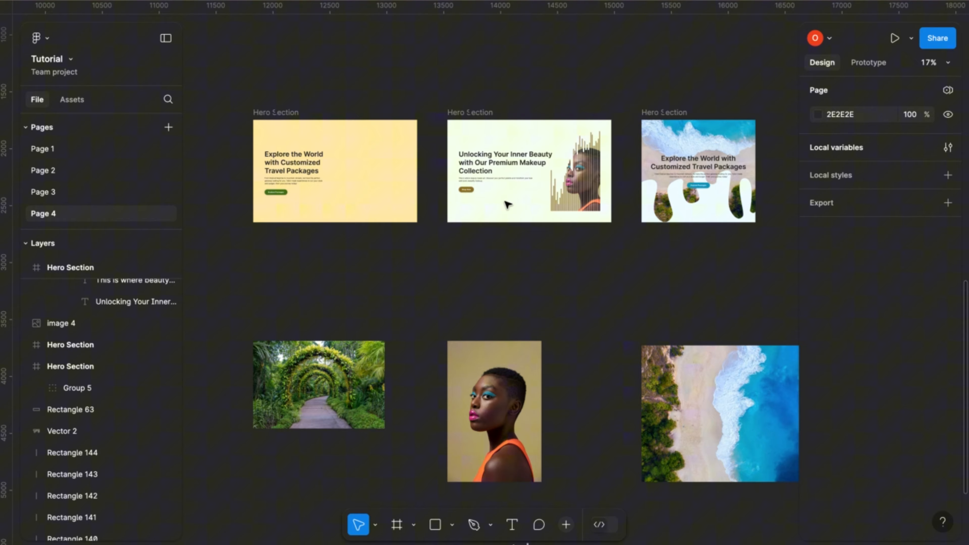
left_click(580, 198)
key("Delete")
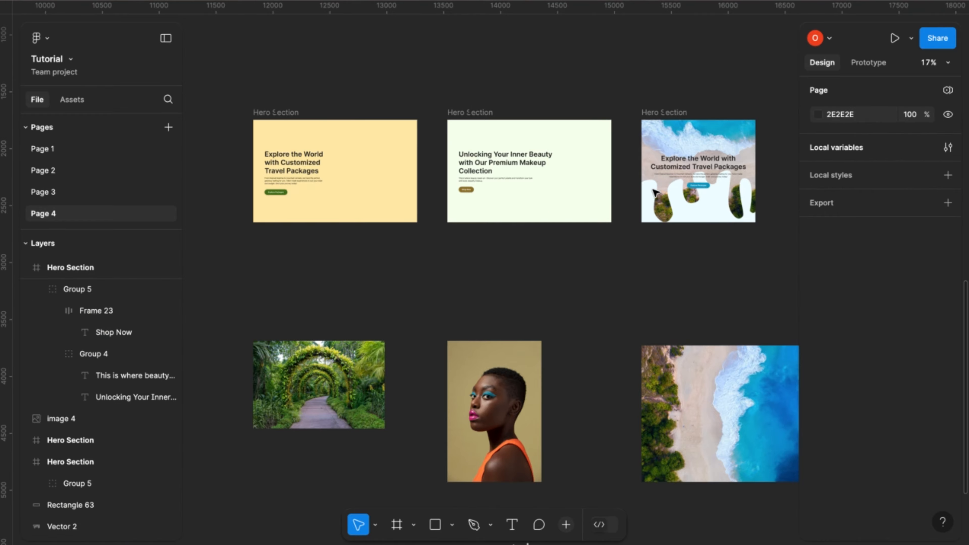
left_click(705, 140)
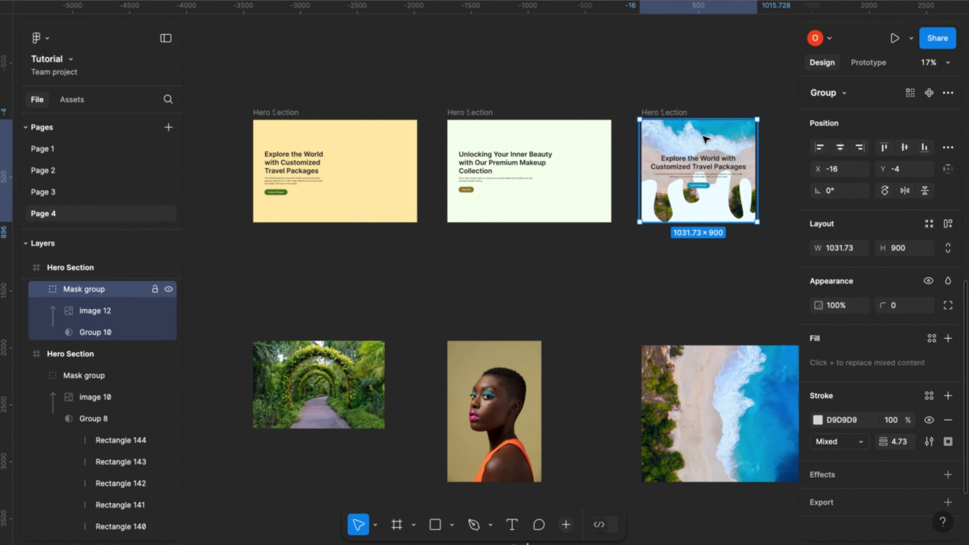
key("Delete")
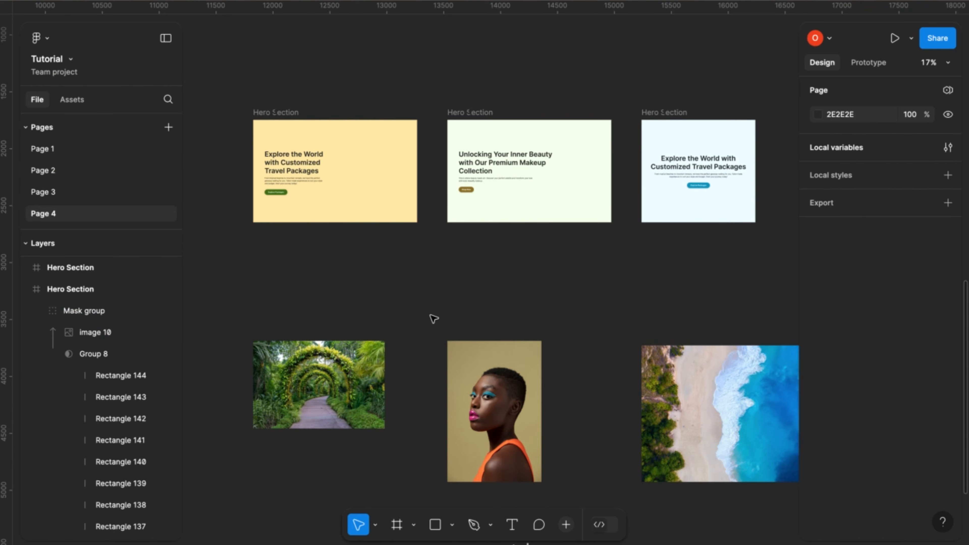
Move the honeycomb of eight hexagons up to just below the garden path photo.
scroll(433, 318, "down", 5)
scroll(433, 318, "down", 3)
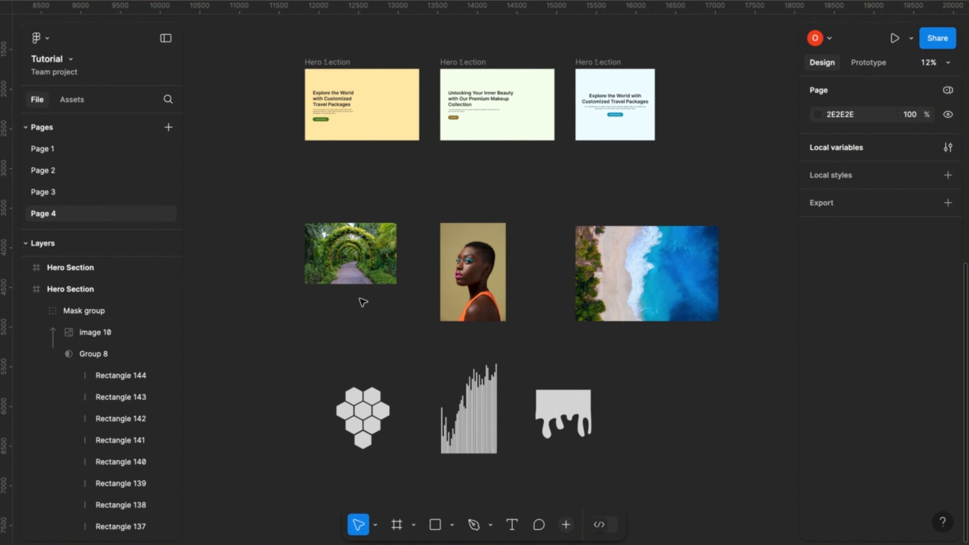
scroll(363, 302, "up", 3)
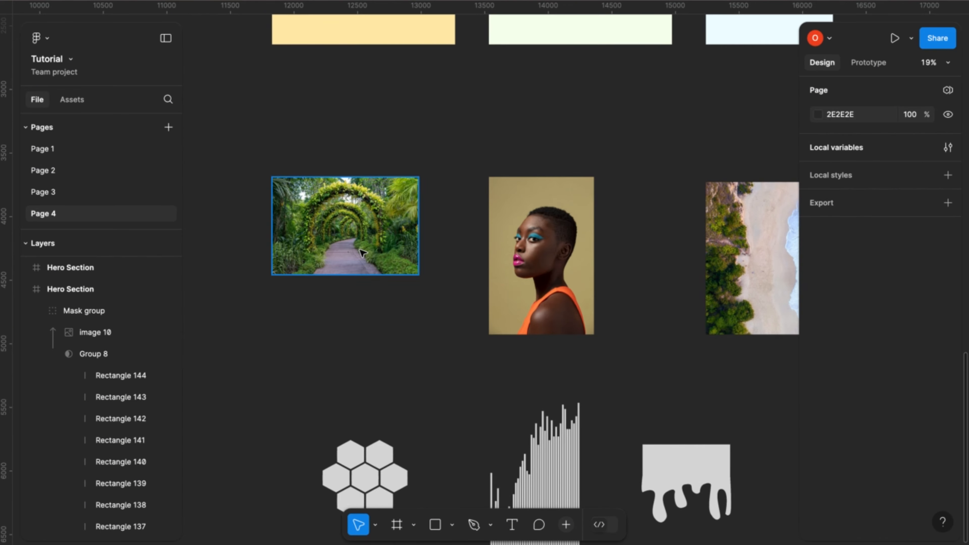
scroll(362, 253, "down", 2)
scroll(373, 402, "up", 5)
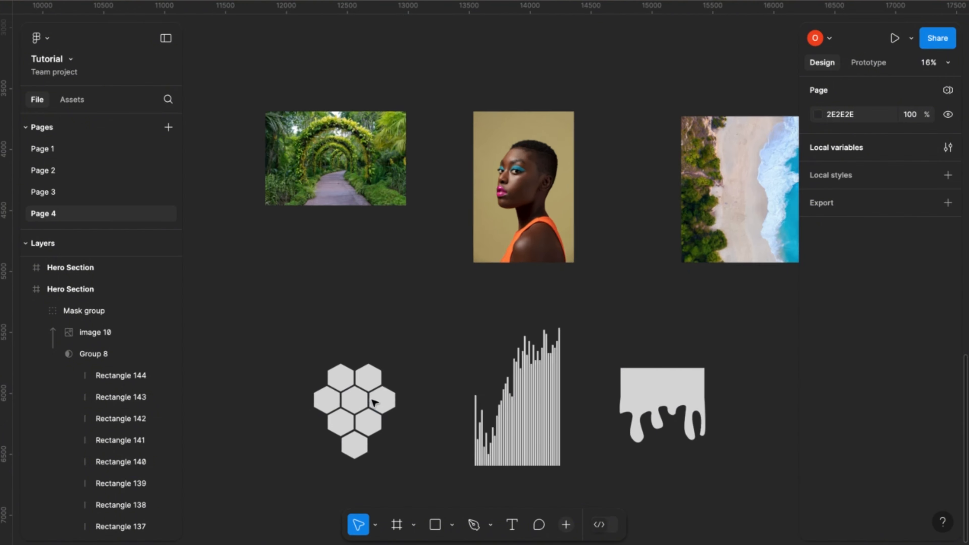
scroll(354, 322, "down", 4)
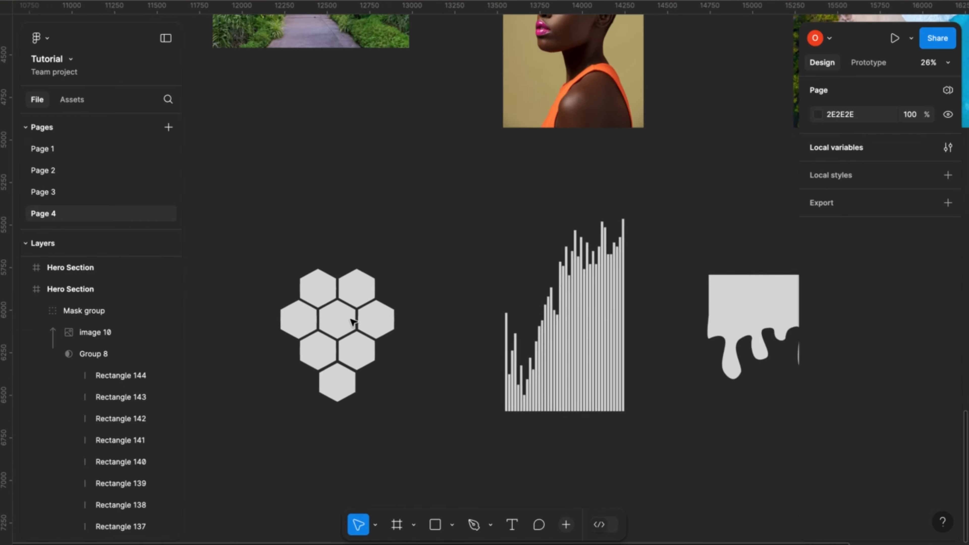
scroll(353, 318, "up", 3)
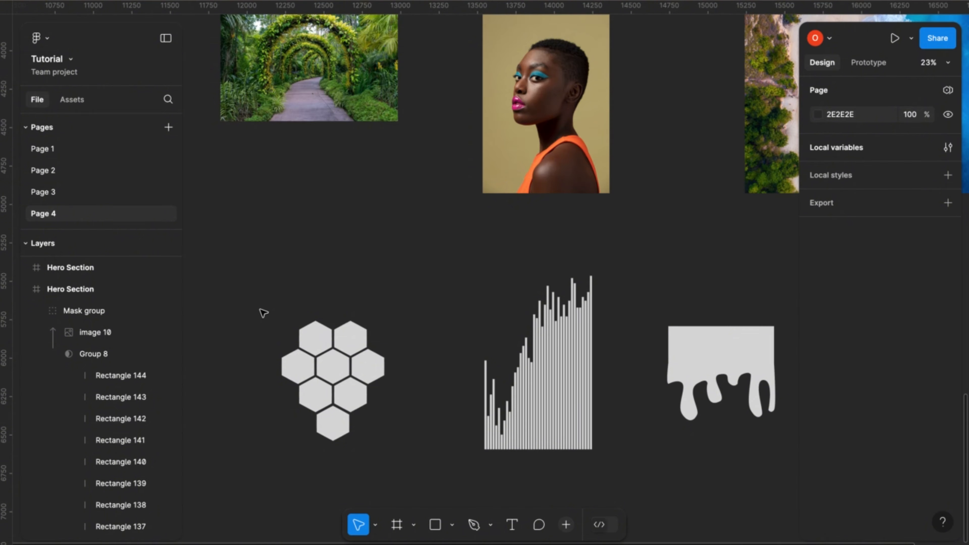
left_click_drag(264, 313, 407, 438)
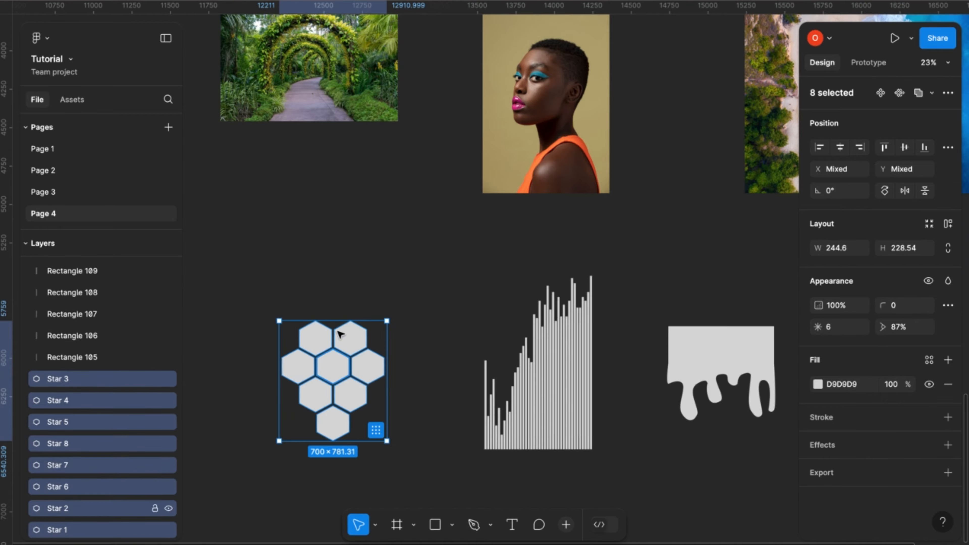
left_click_drag(340, 334, 314, 208)
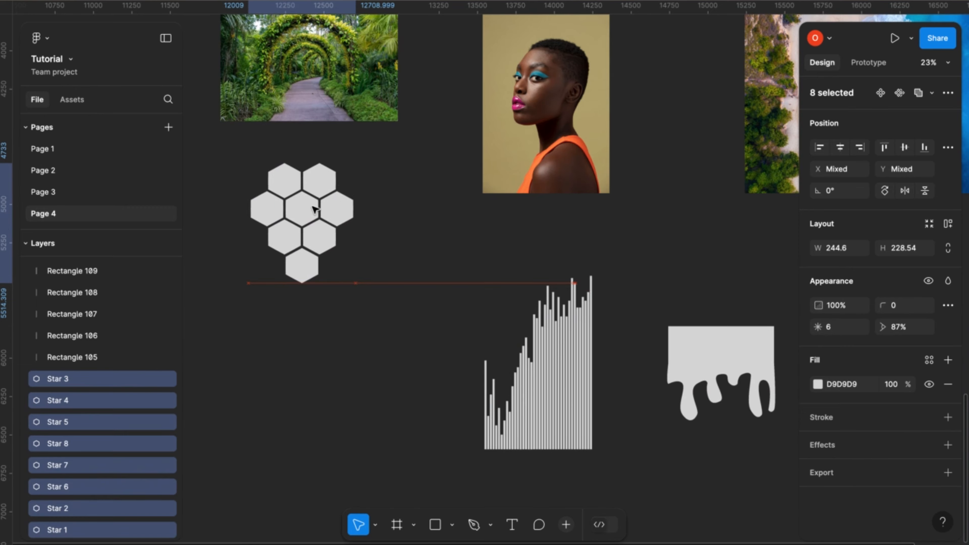
key("Escape")
Place a default 100 × 100 star in the empty area below the honeycomb.
left_click(452, 525)
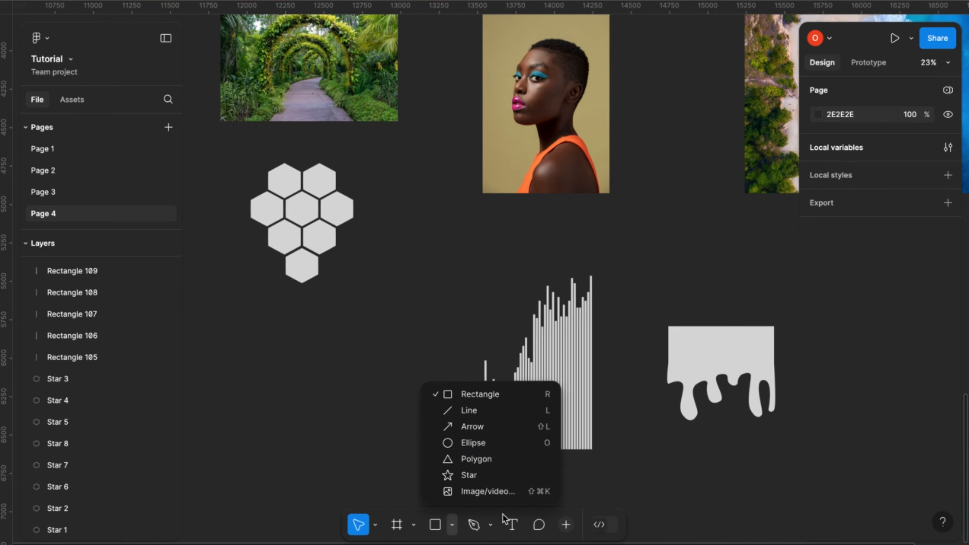
left_click(466, 477)
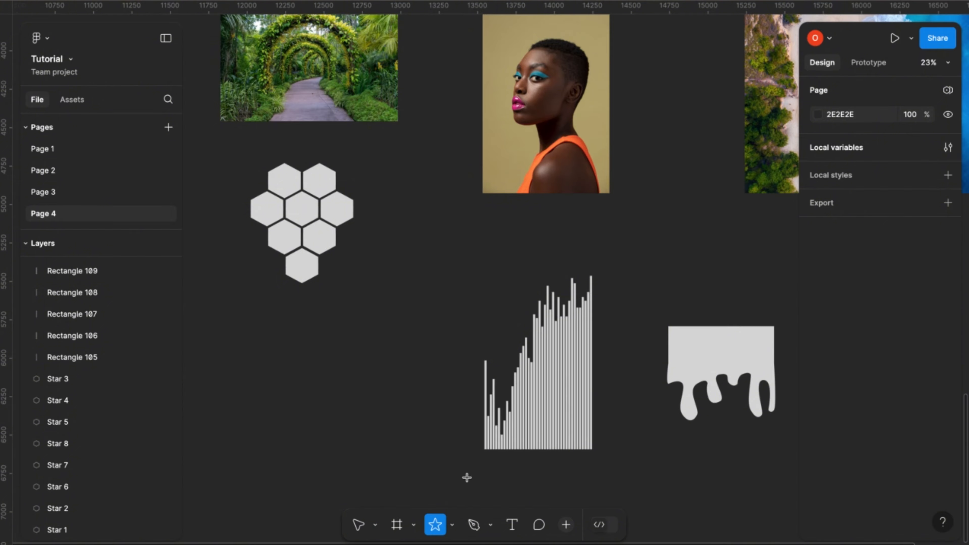
left_click(295, 383)
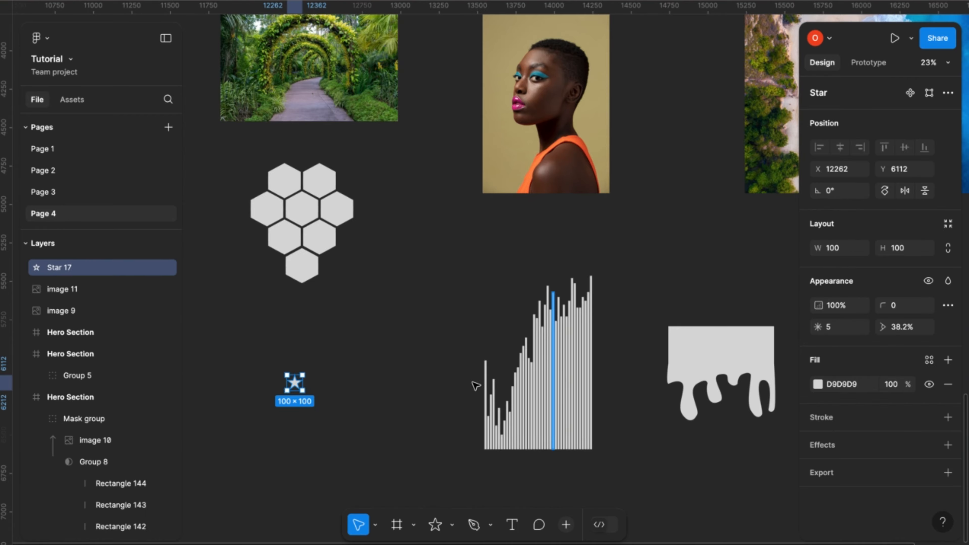
Set the new star's point count to 6.
scroll(295, 383, "up", 5)
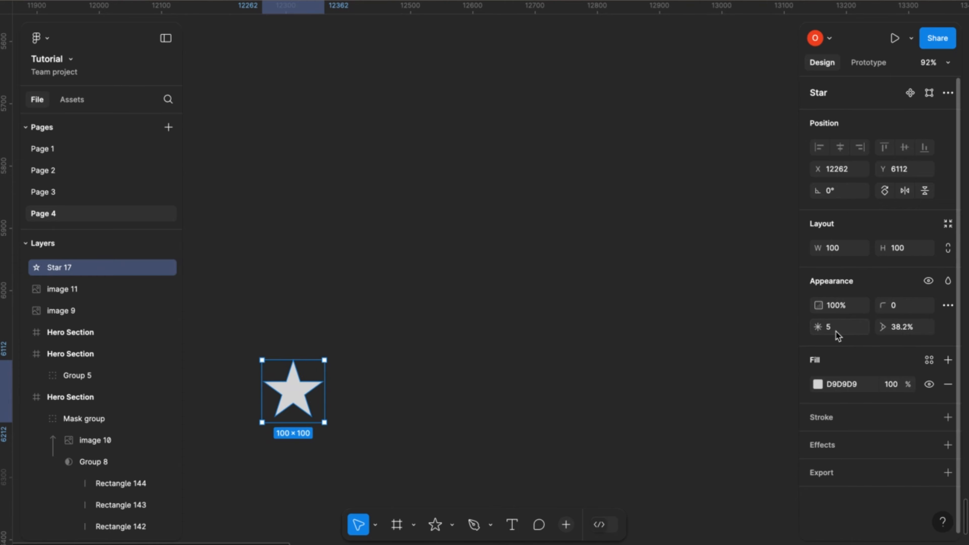
double_click(832, 331)
key("Down")
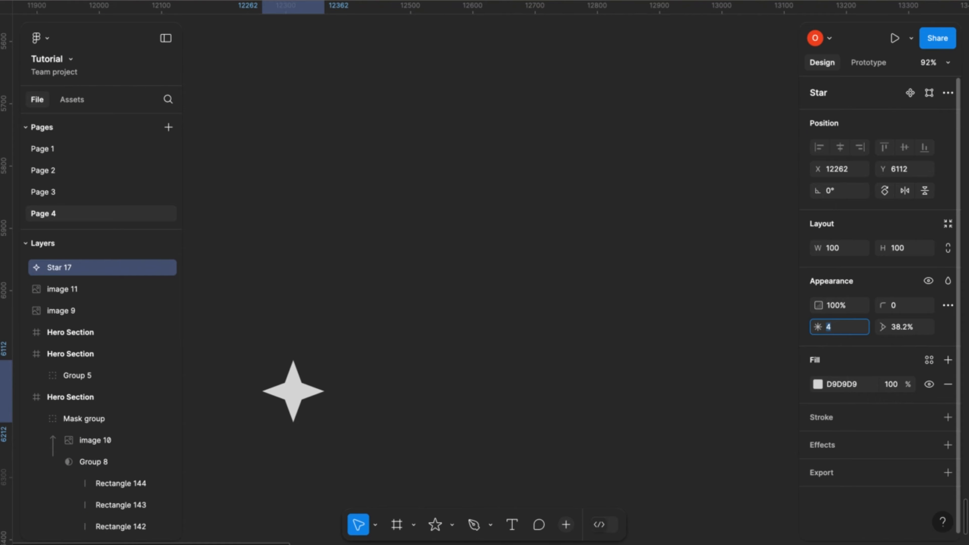
key("Up")
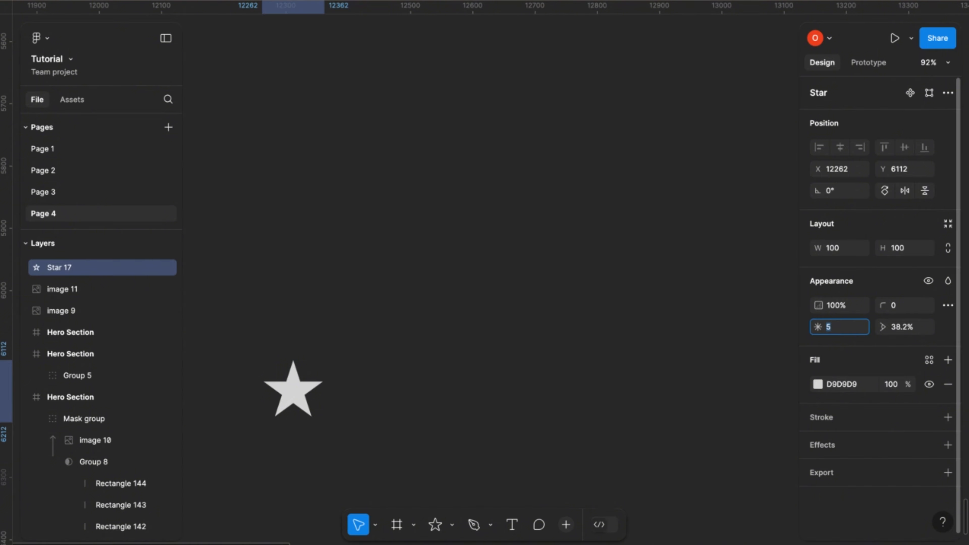
key("Up")
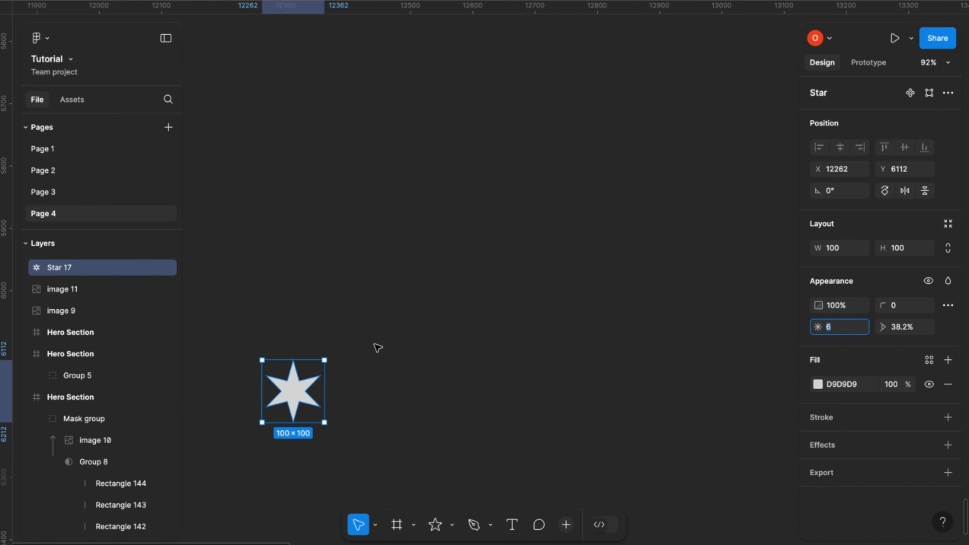
Raise the six-pointed star's ratio to 88% so its sides form a hexagon.
mouse_move(300, 384)
left_click_drag(300, 382, 316, 379)
scroll(317, 380, "up", 10)
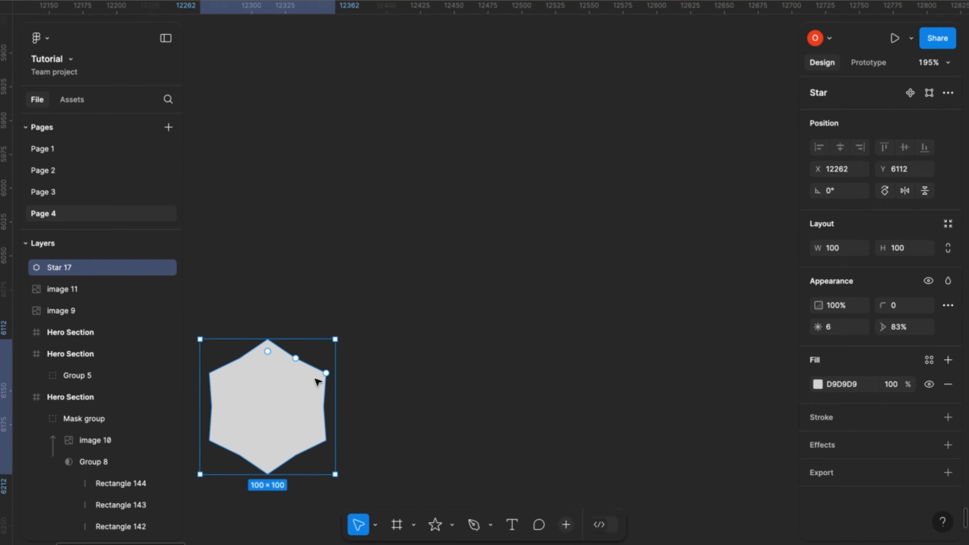
scroll(316, 381, "down", 2)
scroll(316, 381, "left", 2)
mouse_move(379, 247)
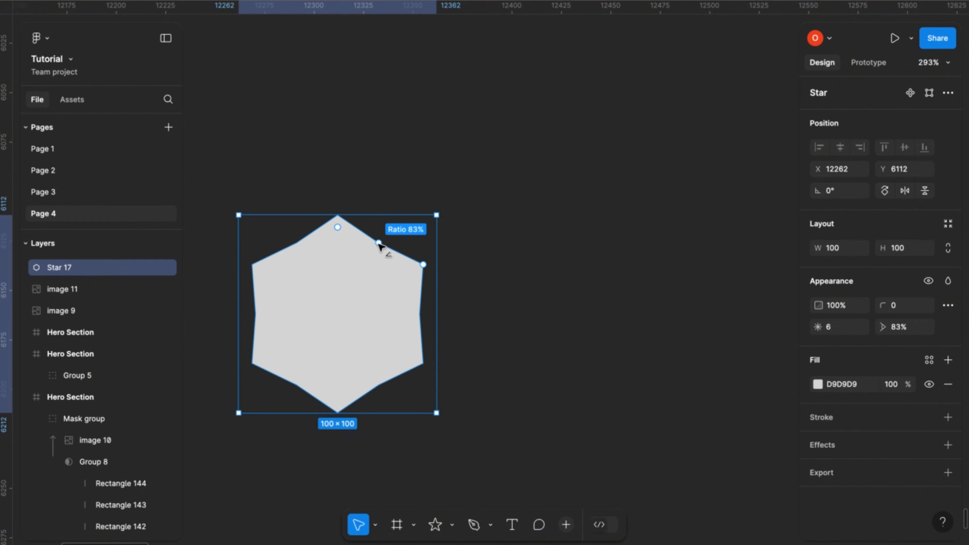
left_click_drag(380, 245, 386, 244)
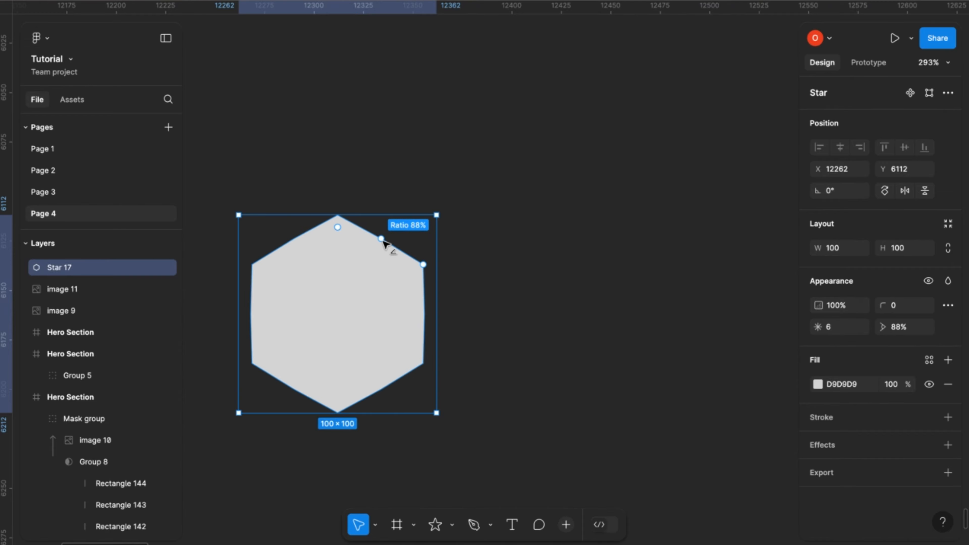
Delete the small 100 × 100 hexagon below the honeycomb.
scroll(386, 241, "down", 10)
scroll(387, 238, "up", 5)
scroll(387, 237, "right", 3)
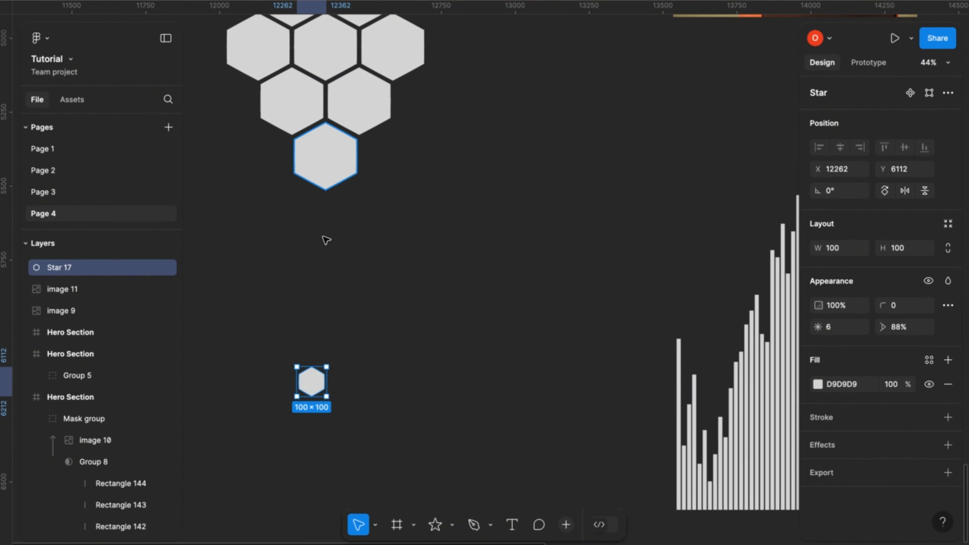
scroll(305, 391, "up", 4)
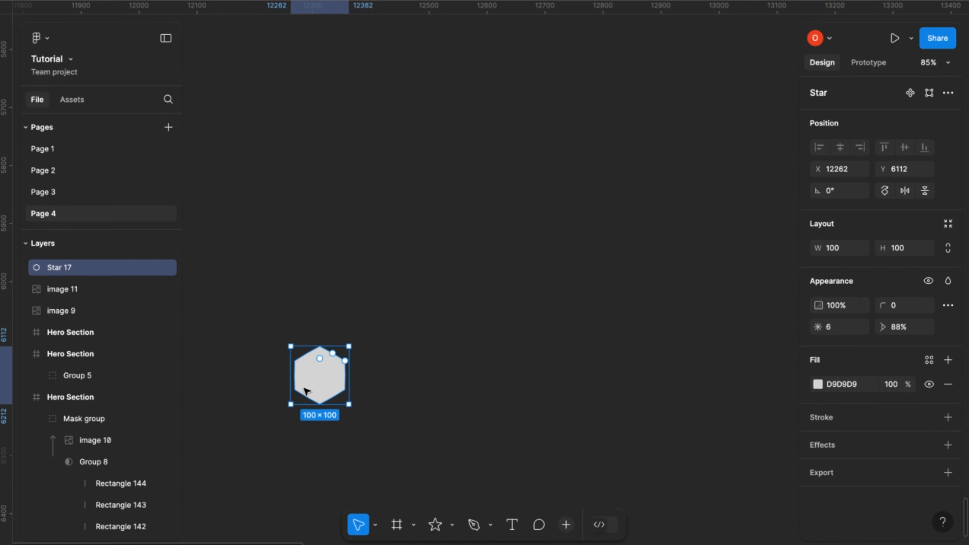
key("Delete")
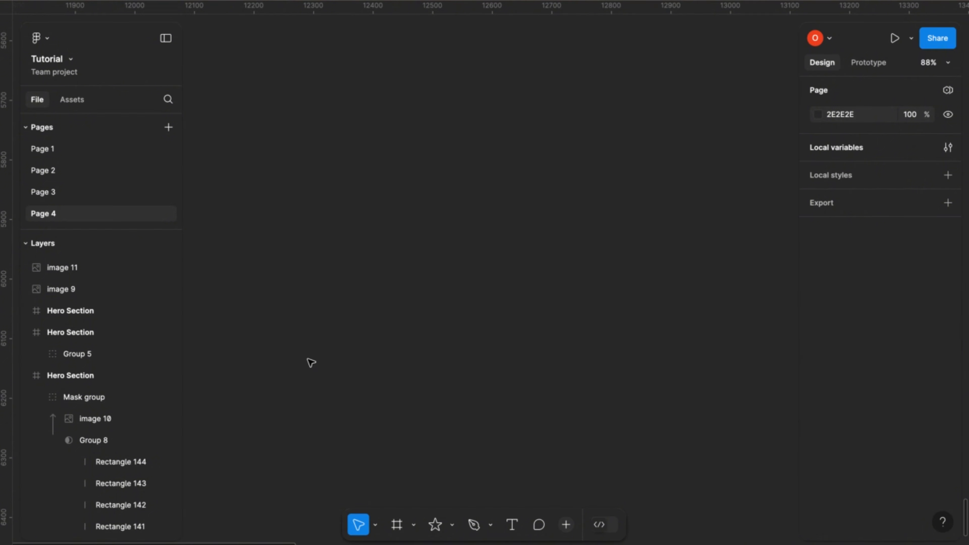
Examine how the bar-shaped mask is built by selecting several of its rectangles one at a time.
key("shift+1")
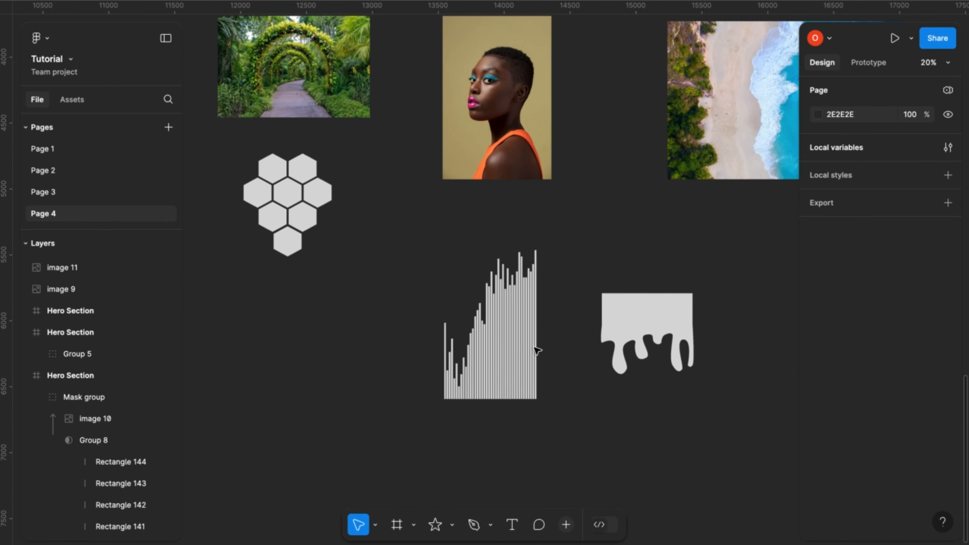
scroll(536, 349, "up", 3)
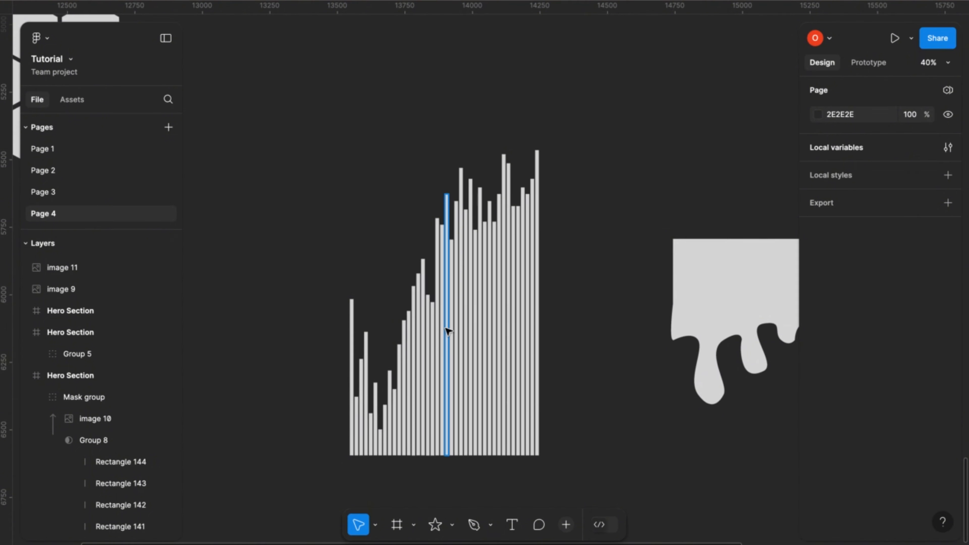
scroll(448, 331, "down", 2)
left_click(360, 362)
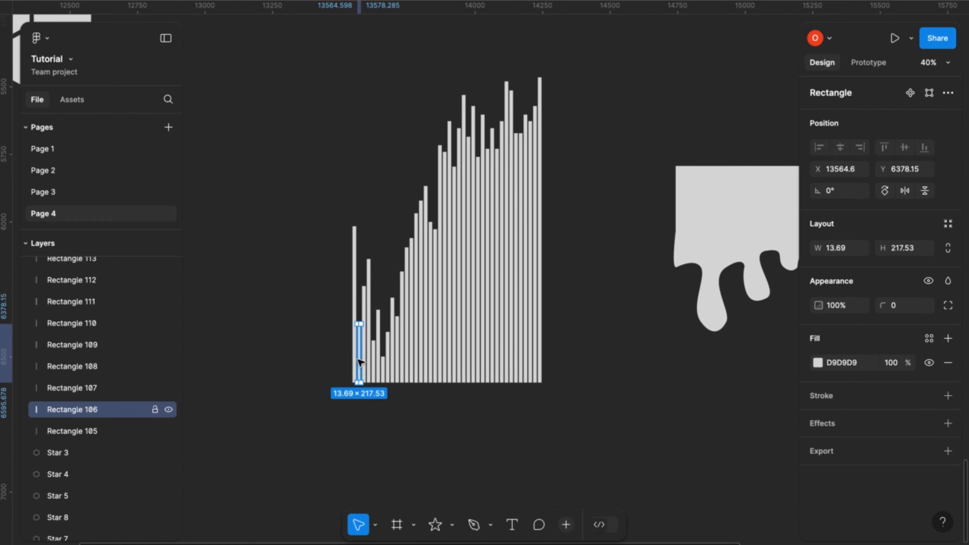
left_click(378, 343)
left_click(406, 346)
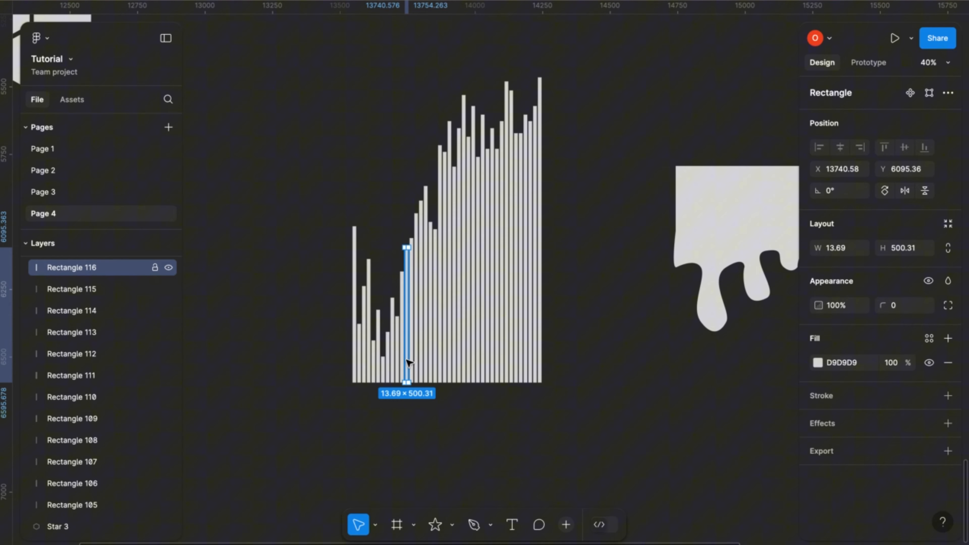
left_click(454, 351)
left_click(530, 345)
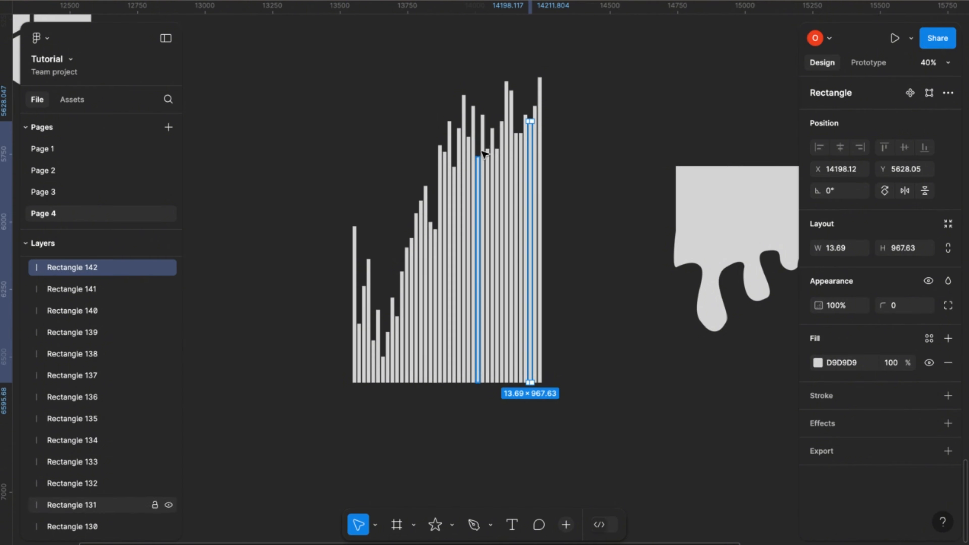
Examine the finished hero sections, focusing on the bar-masked portrait and the drip-masked beach photo.
scroll(512, 184, "down", 3)
scroll(513, 181, "up", 5)
scroll(513, 181, "up", 10)
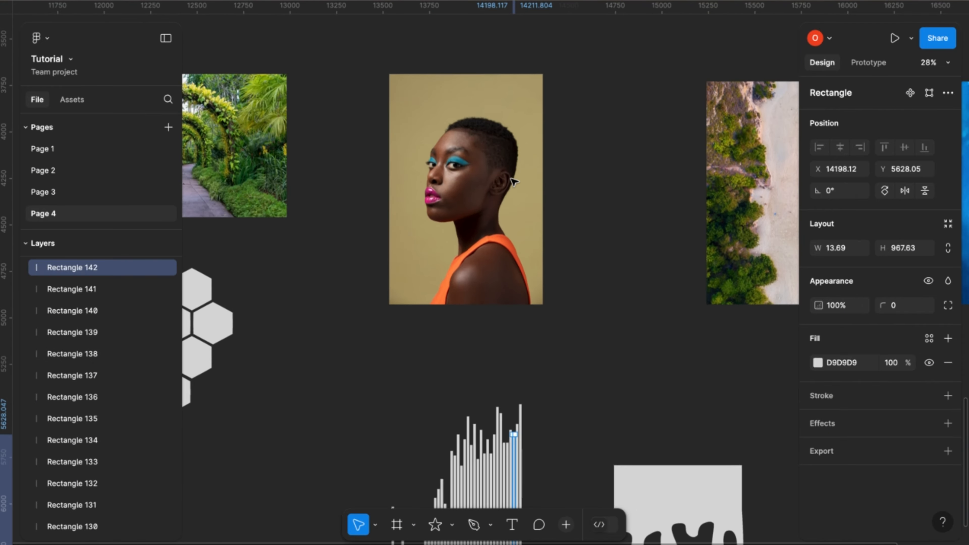
scroll(491, 150, "down", 5)
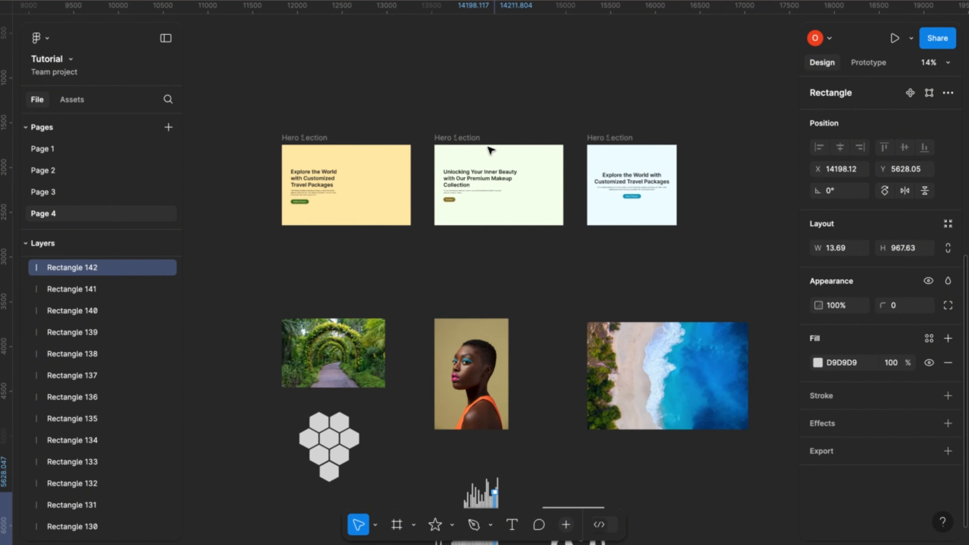
scroll(489, 152, "up", 10)
scroll(495, 26, "down", 5)
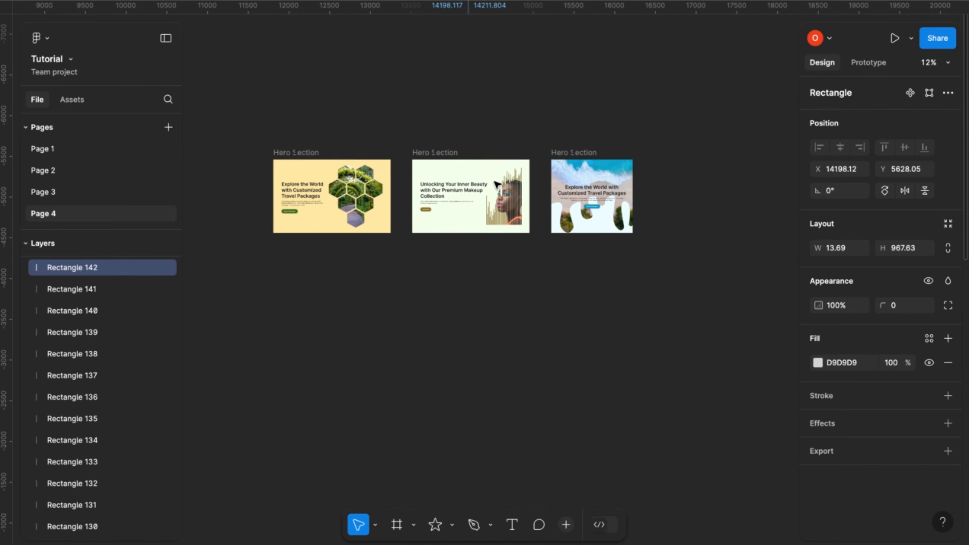
scroll(495, 186, "up", 10)
scroll(591, 349, "down", 3)
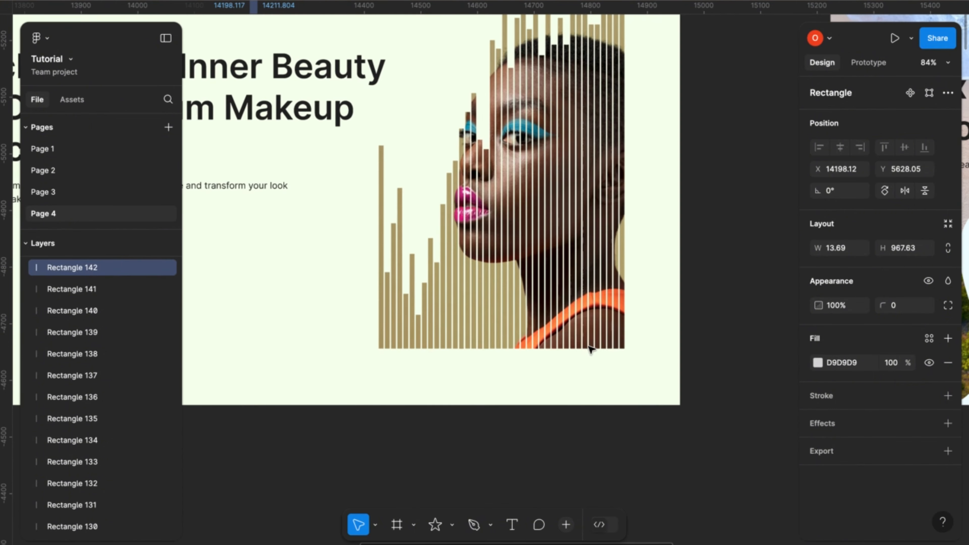
scroll(592, 344, "down", 5)
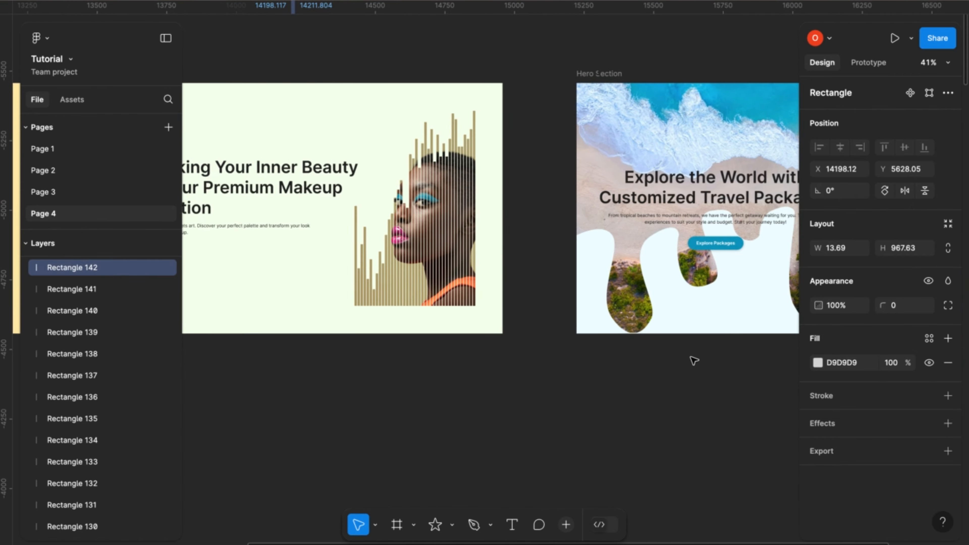
scroll(694, 361, "down", 5)
scroll(664, 240, "up", 3)
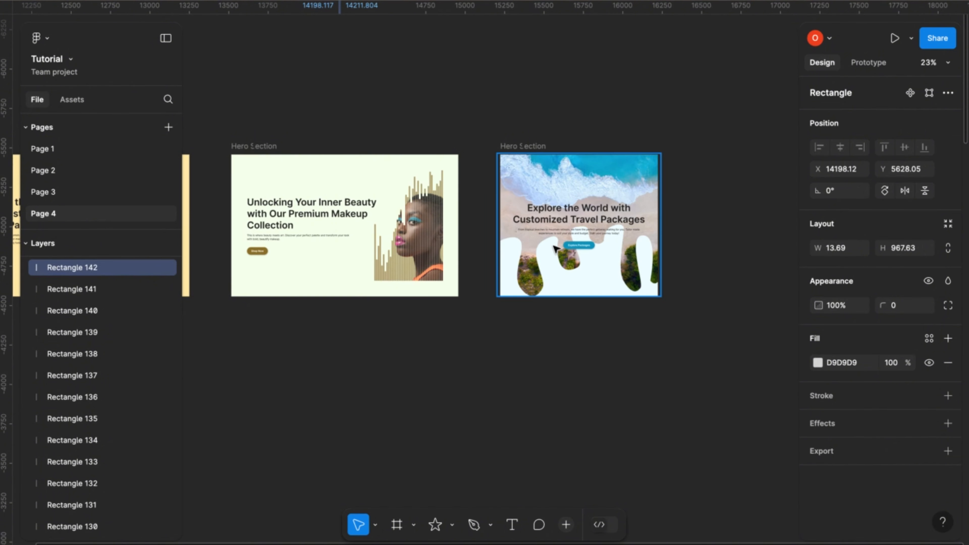
scroll(557, 189, "up", 5)
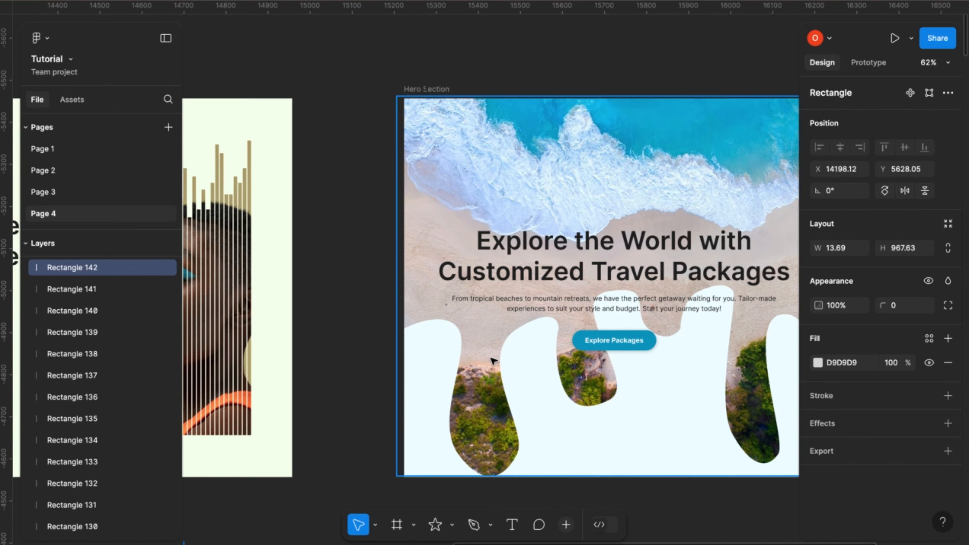
Return to the mask shapes and inspect the drip mask's separate parts, including its upper rectangle.
scroll(492, 361, "down", 5)
scroll(496, 305, "down", 5)
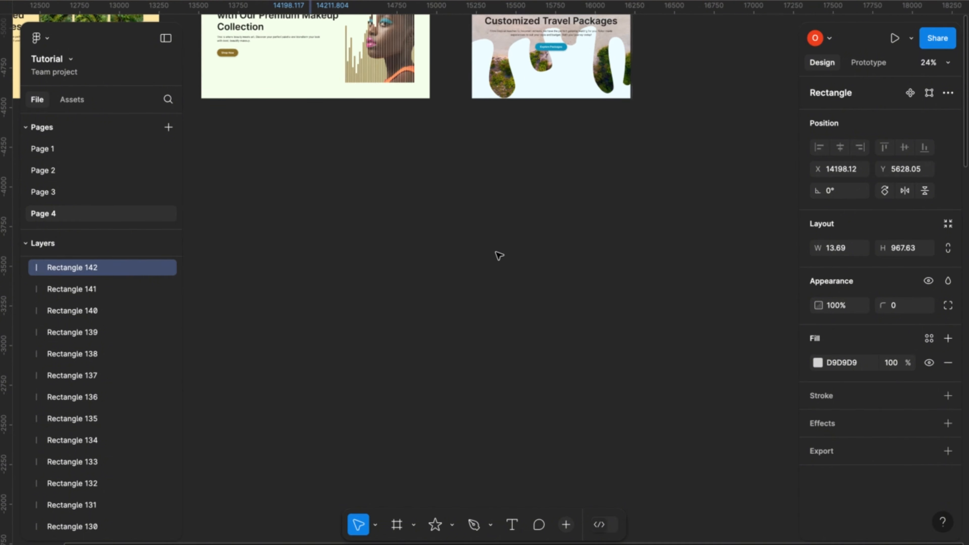
scroll(499, 256, "down", 5)
scroll(497, 255, "down", 5)
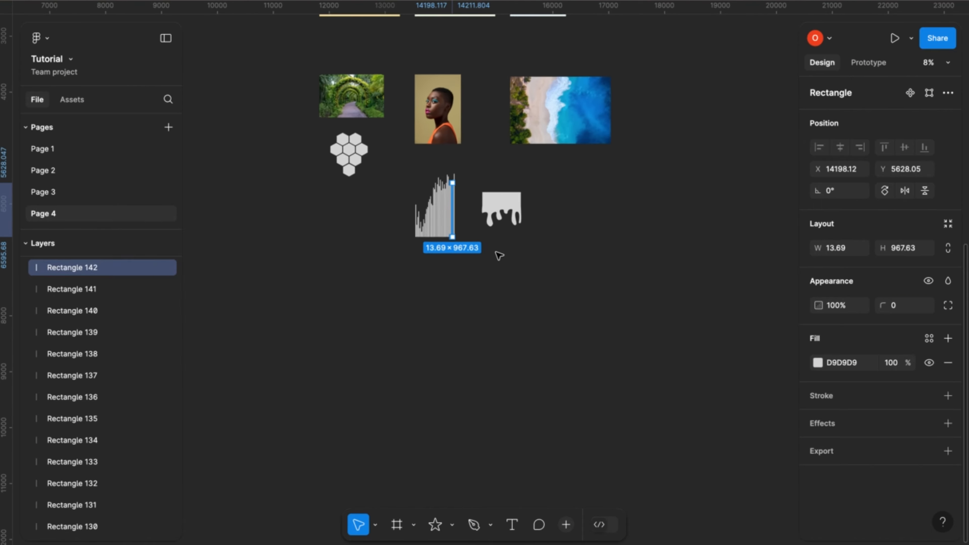
scroll(507, 153, "up", 5)
scroll(525, 141, "up", 1)
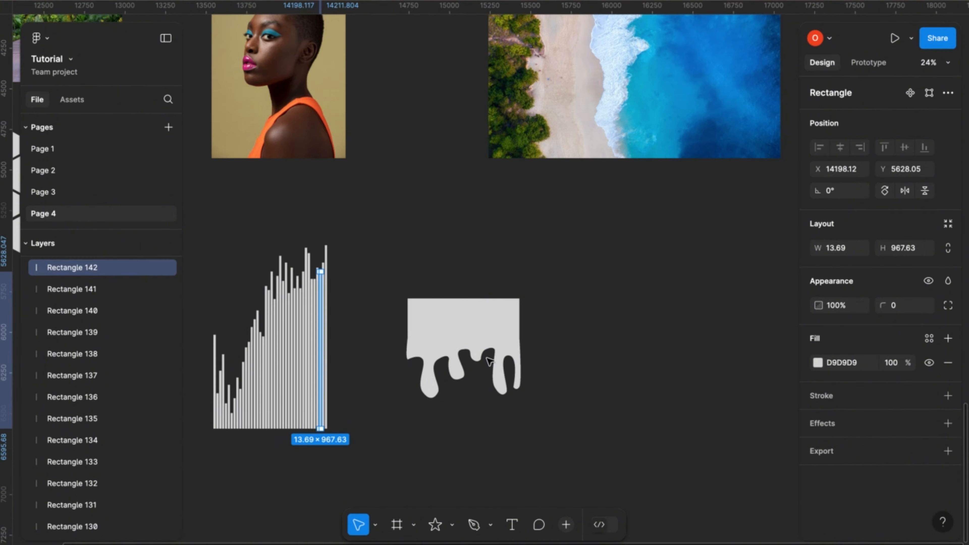
left_click(509, 349)
left_click(499, 317)
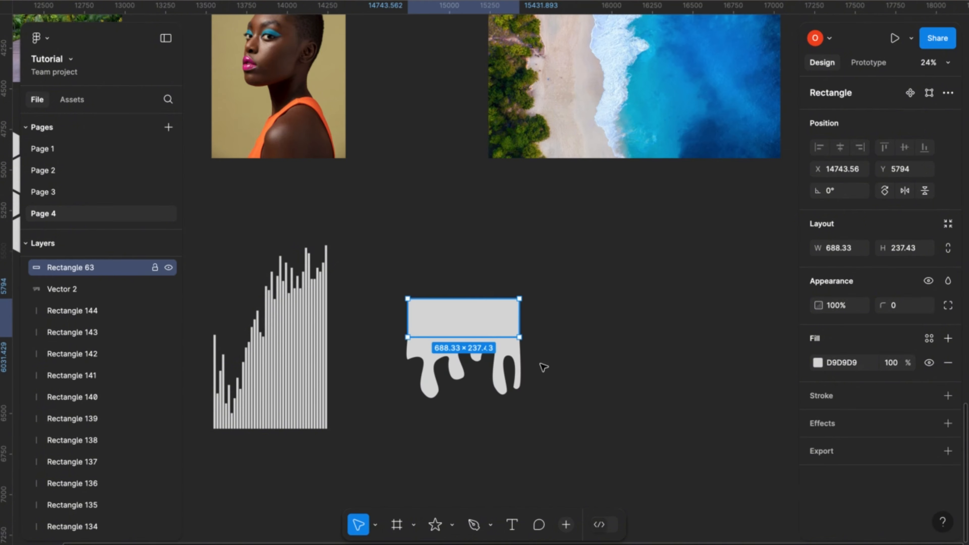
Beside the drip shape, draw a horizontal top edge about 578 px long and a vertical right side about 430 px tall with the Pen tool.
scroll(577, 402, "down", 3)
left_click(559, 337)
scroll(559, 337, "up", 3)
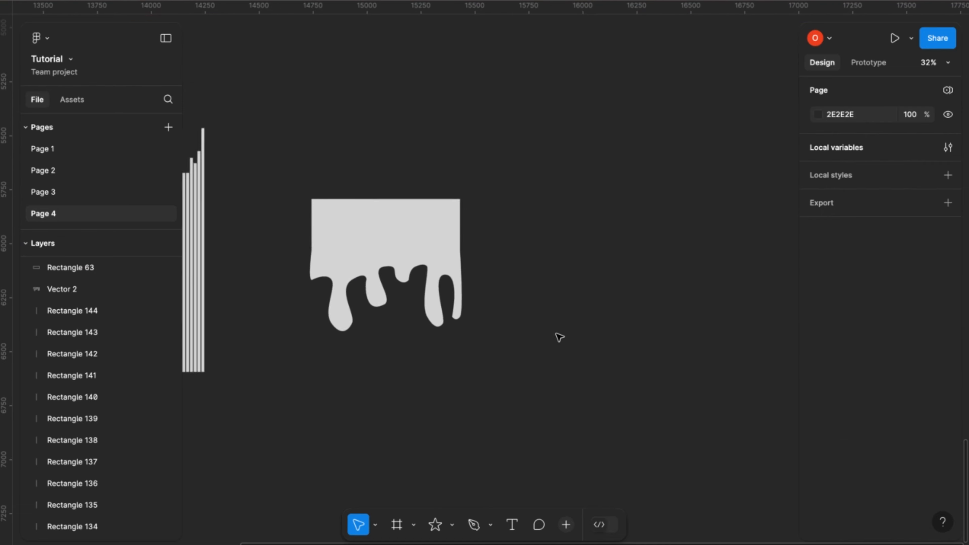
left_click(489, 525)
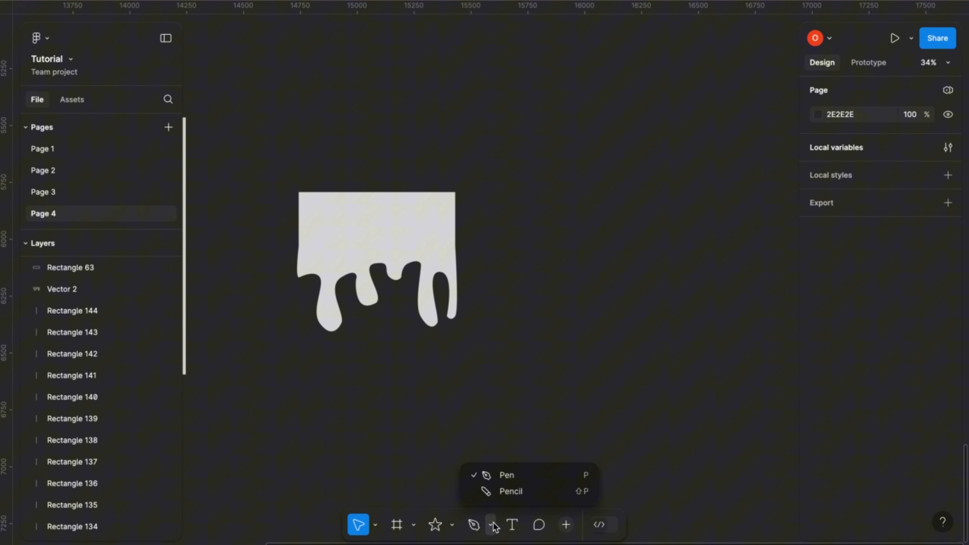
left_click(507, 476)
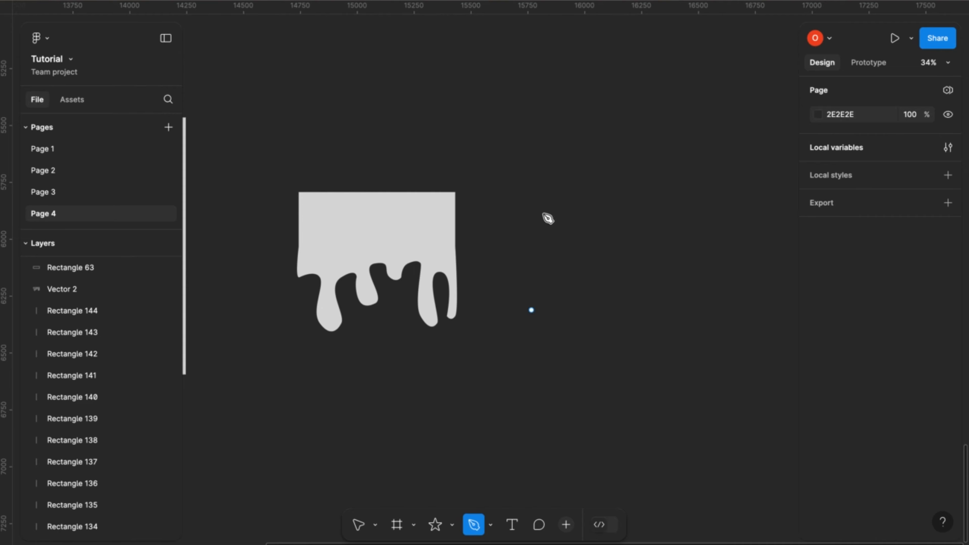
left_click(523, 188)
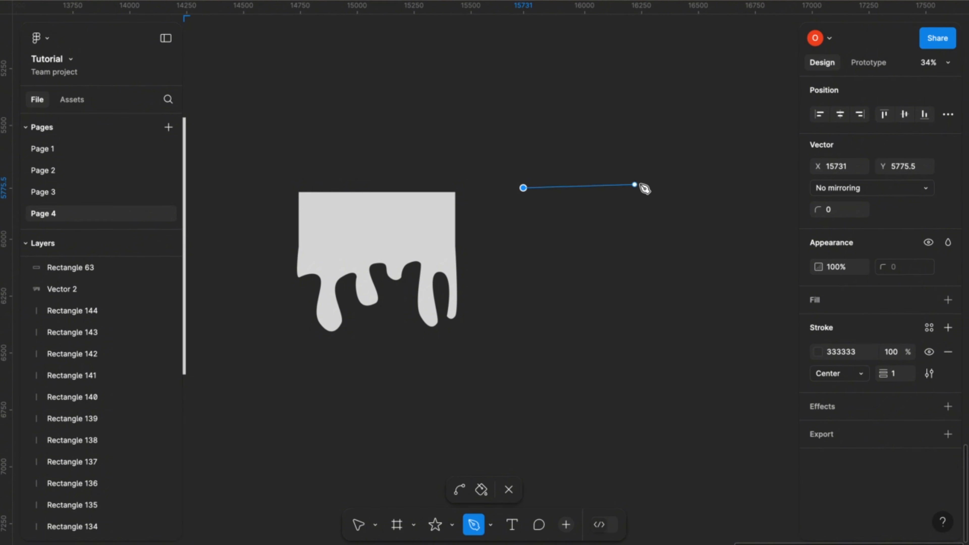
left_click(650, 188)
left_click(654, 188)
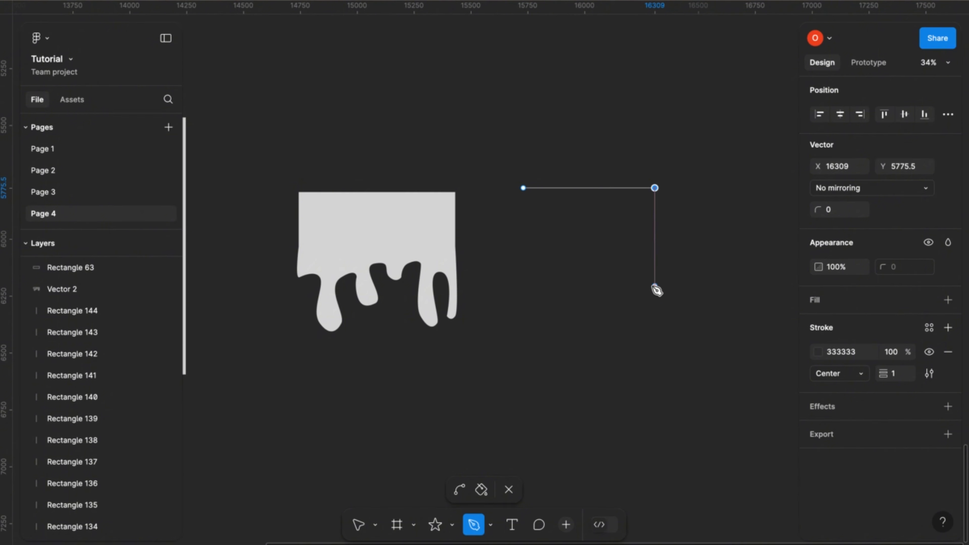
left_click(655, 286)
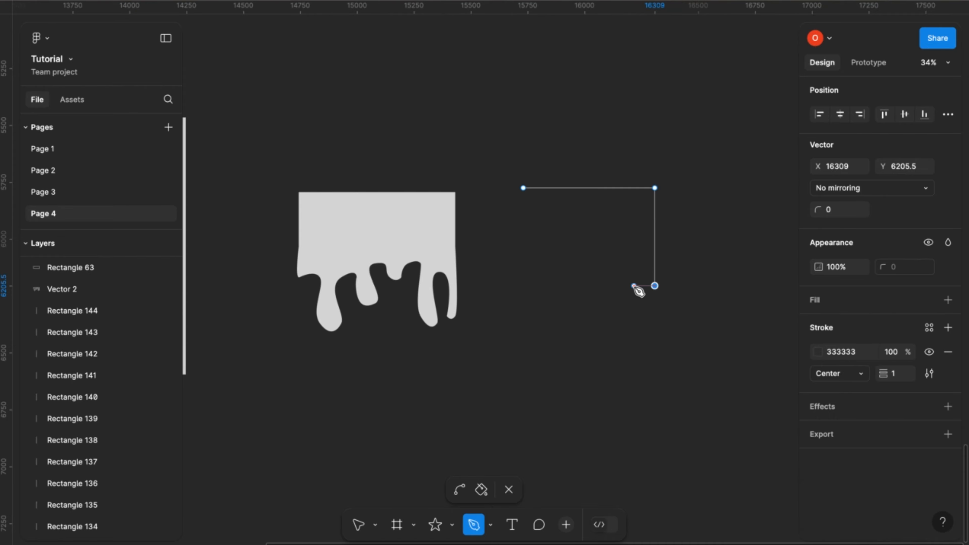
Continue the path with a squared right drip about 92 px wide, a middle drip about 62 × 134 px, and a horizontal edge about 158 px long.
left_click(634, 286)
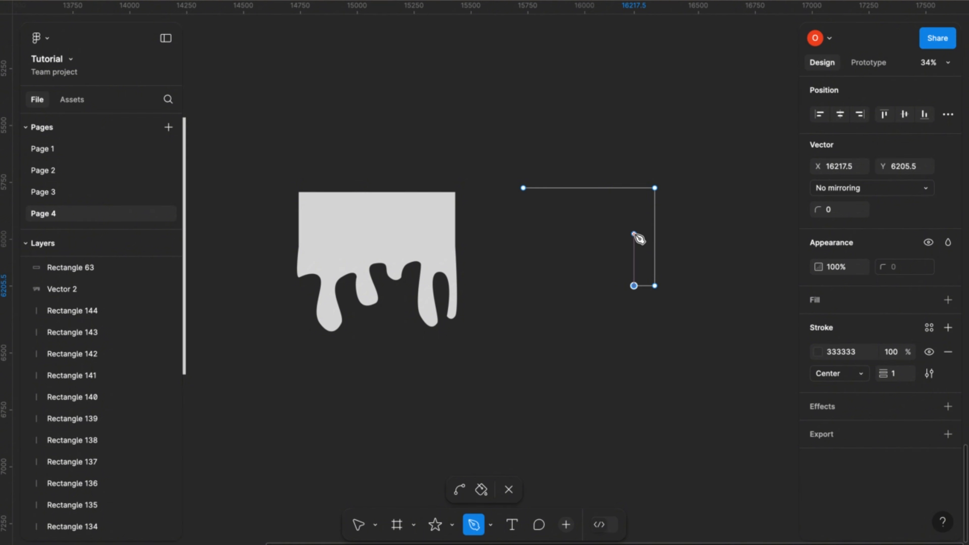
left_click(634, 233)
left_click(608, 234)
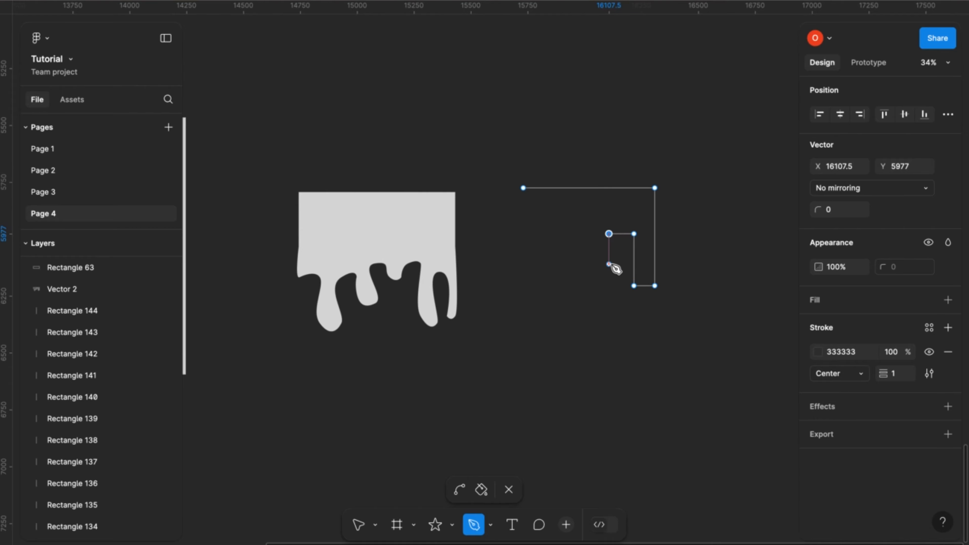
left_click(609, 264)
left_click(595, 264)
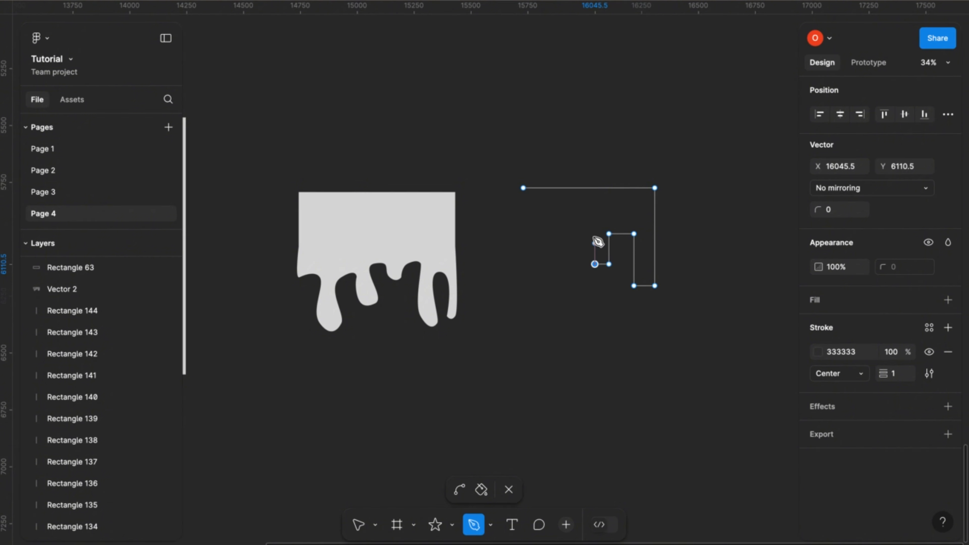
left_click(594, 233)
left_click(559, 233)
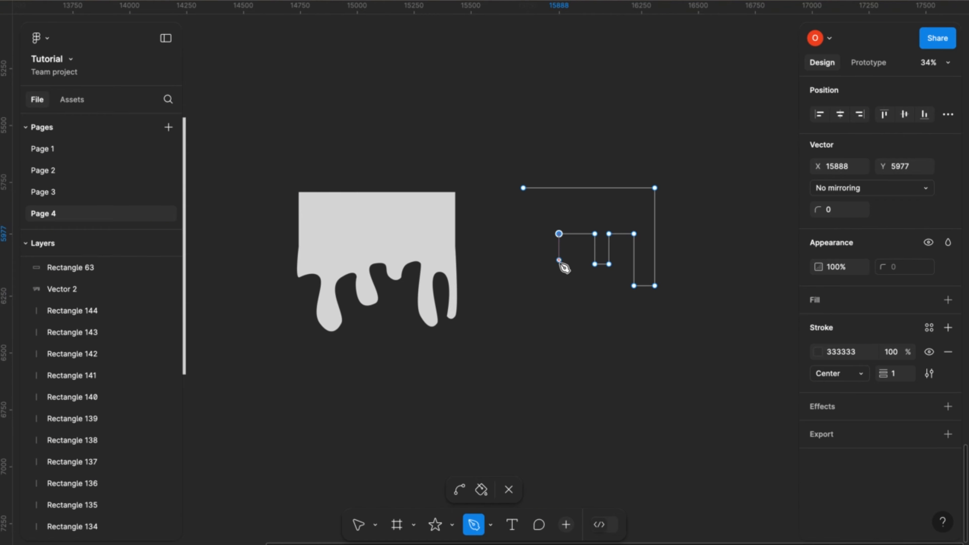
Continue the path with a left drip about 112 px wide and 213 px tall, add a short slanted tip beside it, and close the outline.
left_click(559, 282)
left_click(534, 282)
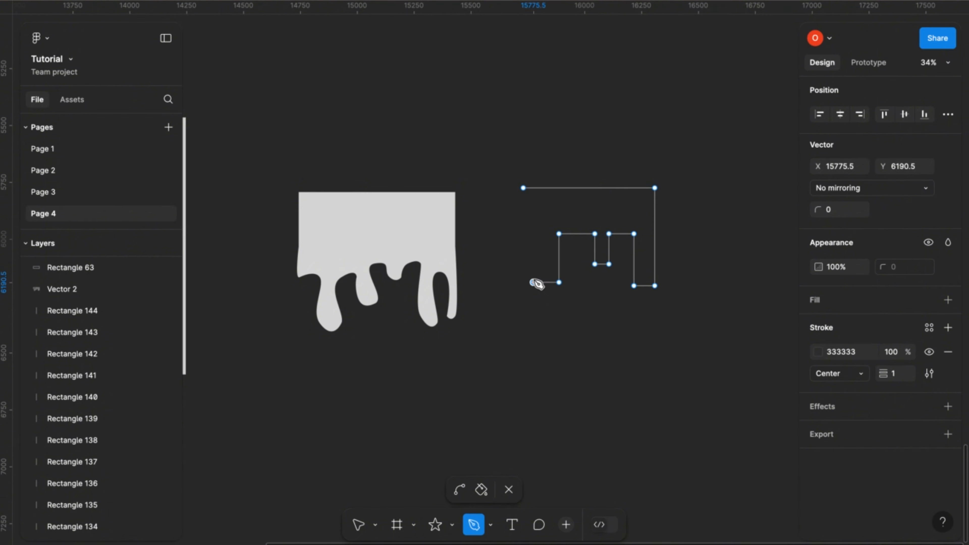
left_click(533, 239)
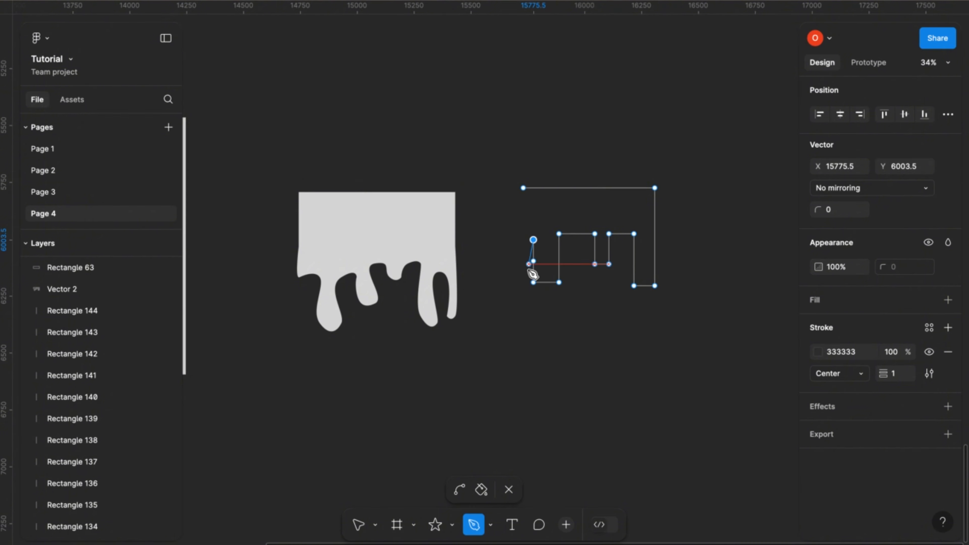
left_click(528, 270)
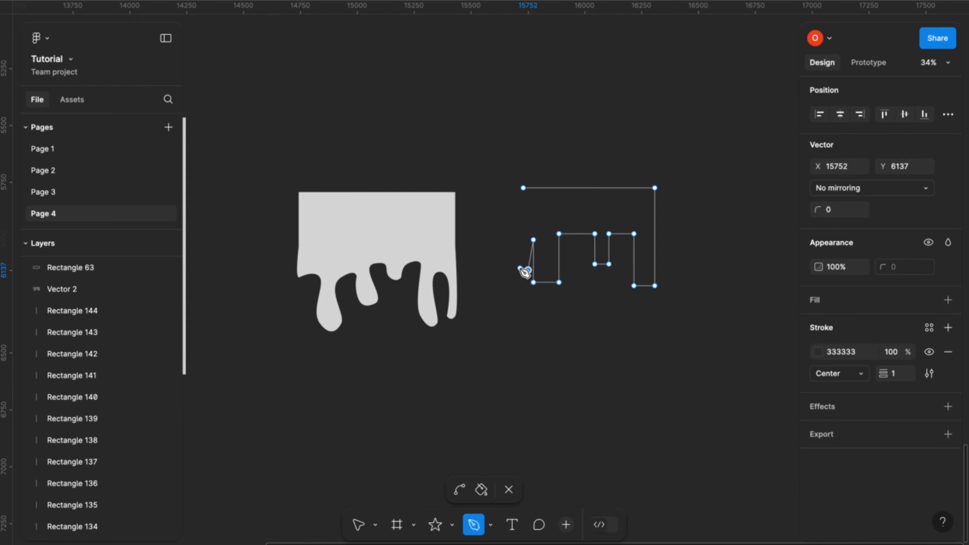
left_click(520, 269)
left_click(523, 188)
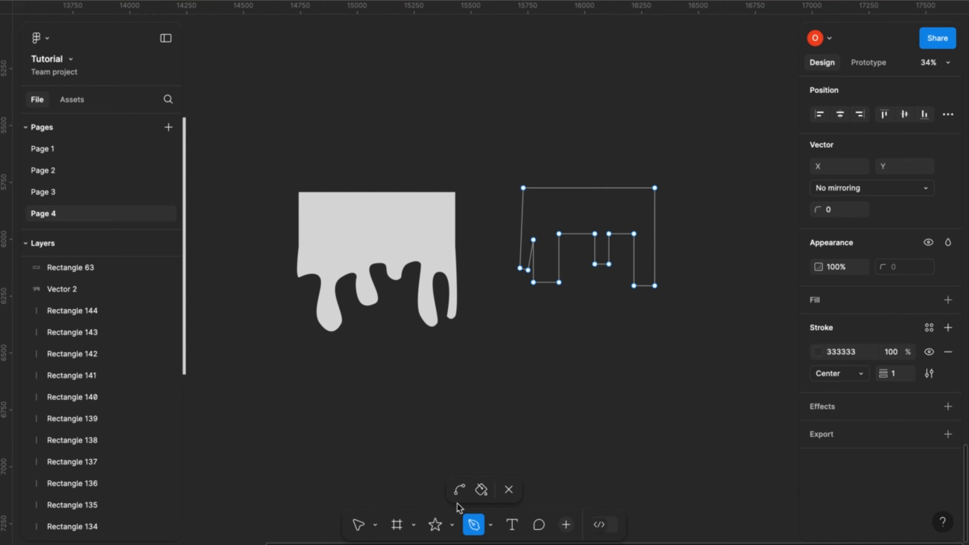
Bend the two lowest points of the narrow tip on the path's left edge into a rounded drip end.
left_click(460, 489)
scroll(529, 270, "up", 5)
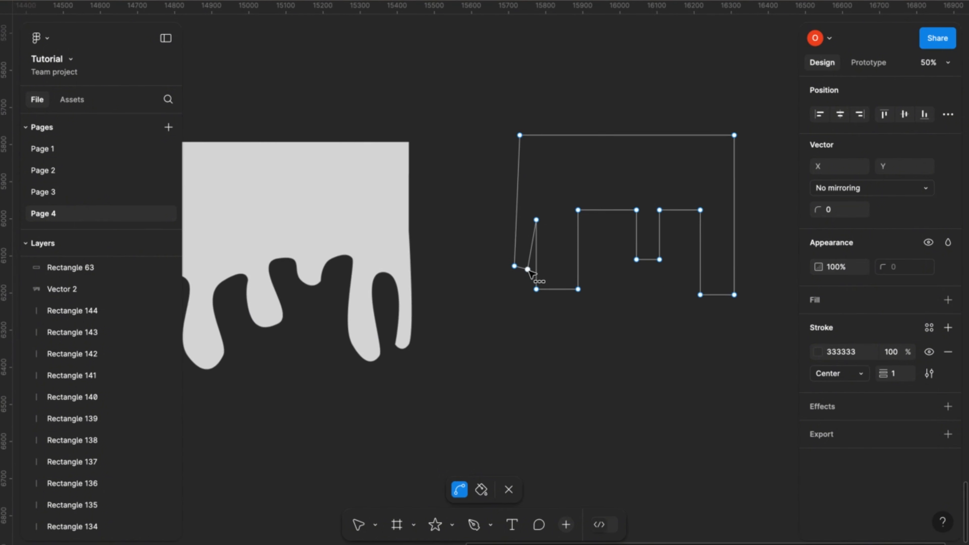
left_click_drag(527, 269, 532, 280)
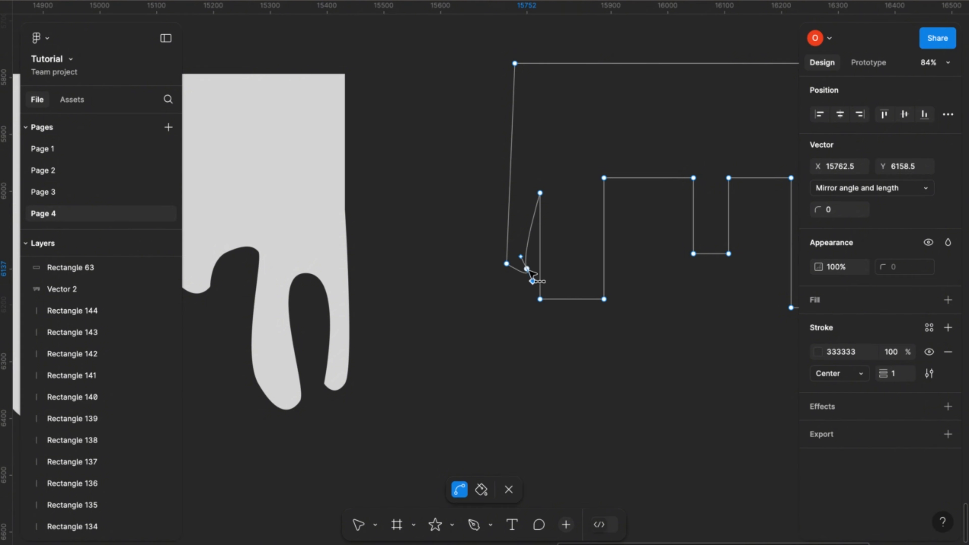
left_click(529, 270)
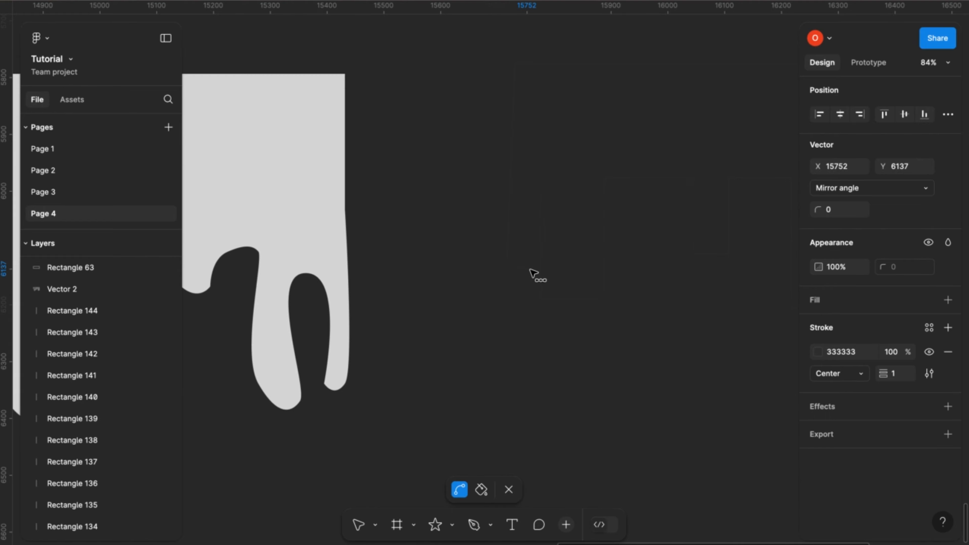
left_click(528, 268)
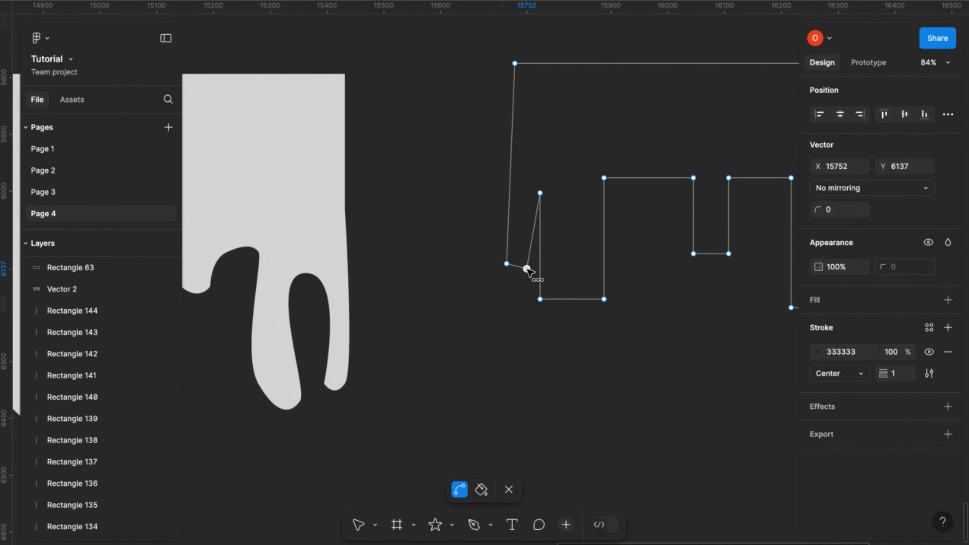
left_click_drag(527, 269, 496, 253)
left_click(506, 264)
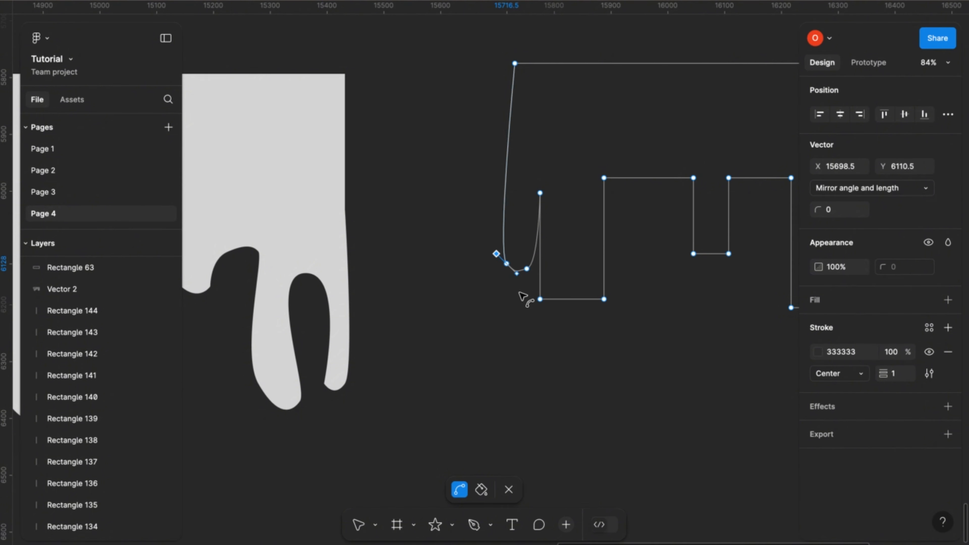
Curve the bottoms of the wide left drip and the middle drip, and bend the horizontal edge between them into an arch.
left_click(540, 299)
left_click_drag(540, 299, 512, 314)
left_click_drag(504, 309, 614, 333)
left_click(603, 299)
left_click_drag(693, 254, 718, 250)
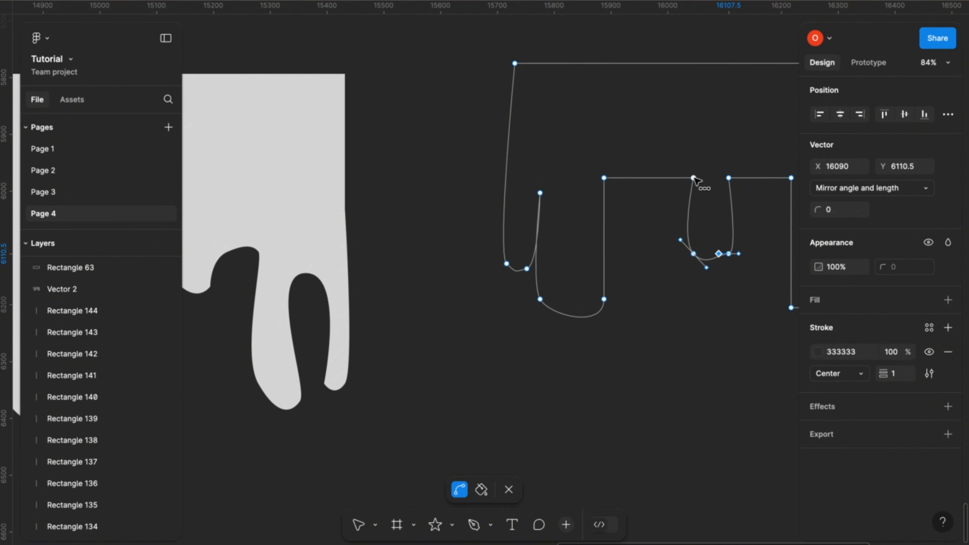
left_click_drag(693, 178, 675, 179)
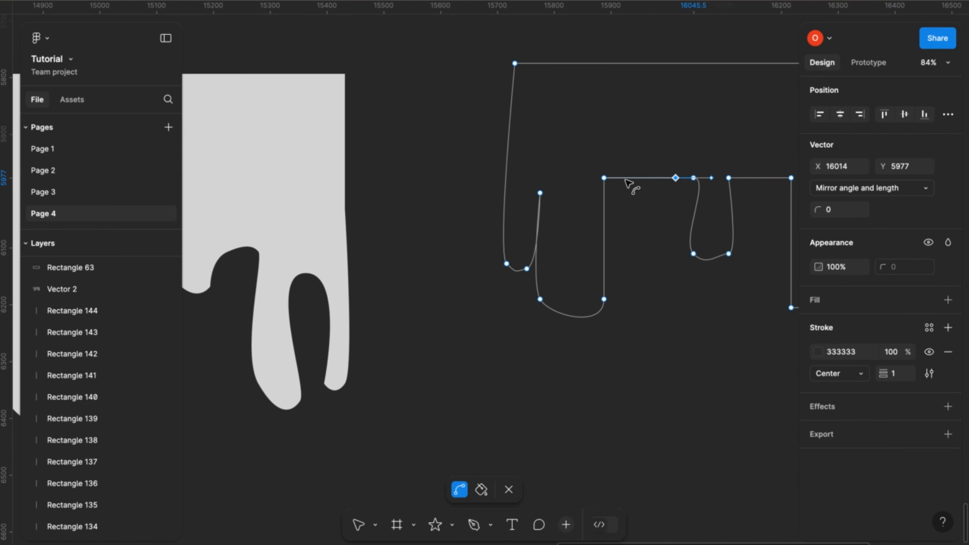
left_click_drag(603, 178, 623, 162)
Finish editing the practice drip path and delete it.
scroll(622, 161, "down", 5)
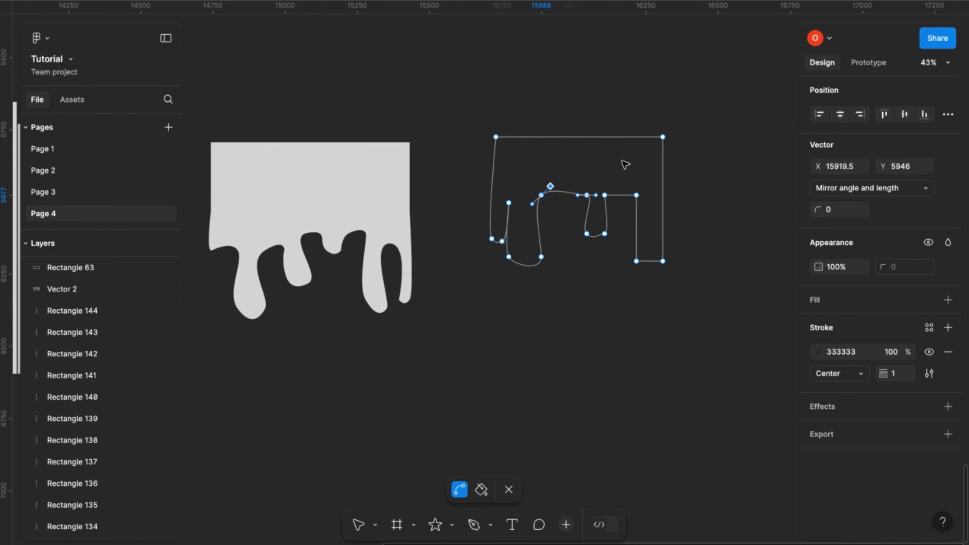
left_click(581, 172)
key("Escape")
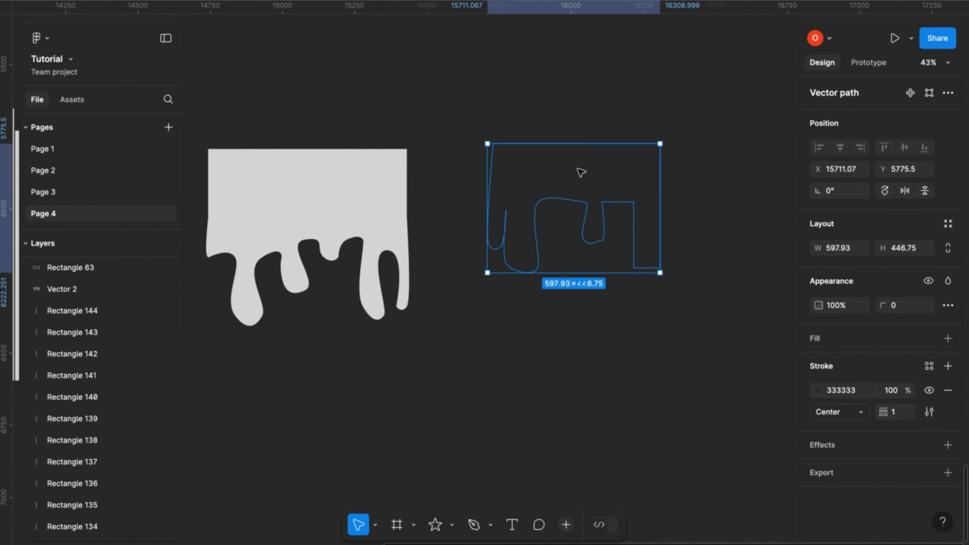
key("Delete")
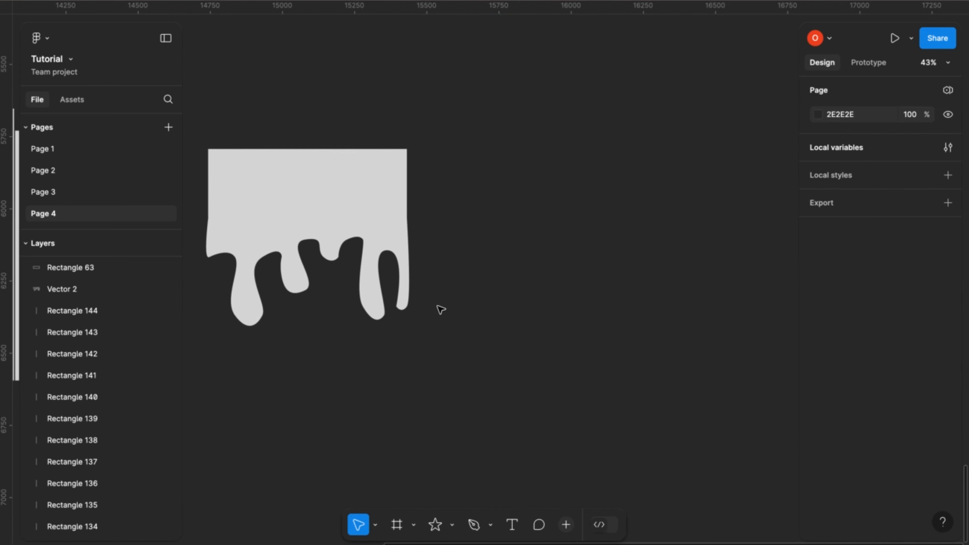
Inspect the original drip mask's two parts, the upper rectangle and the dripping vector below it.
scroll(439, 305, "left", 5)
scroll(391, 277, "down", 3)
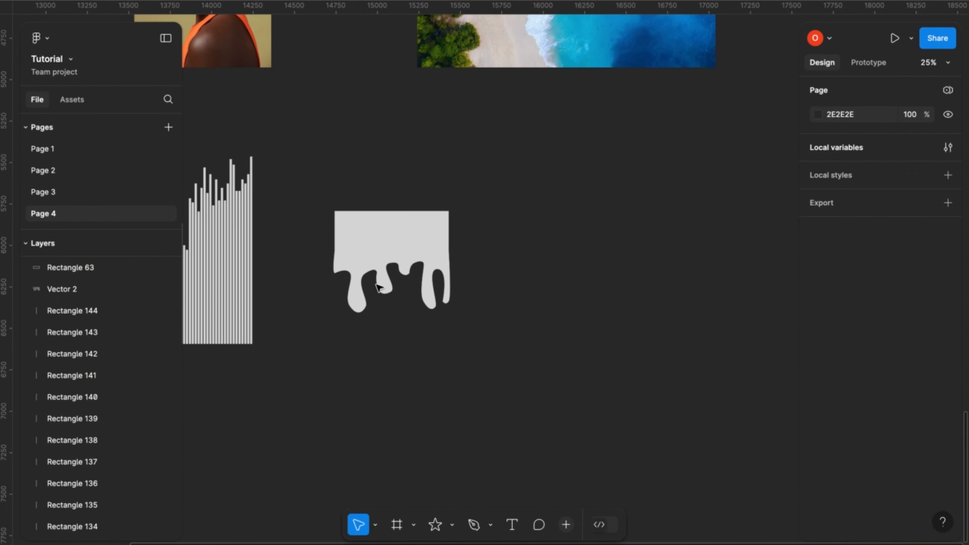
scroll(379, 287, "up", 3)
scroll(379, 287, "left", 2)
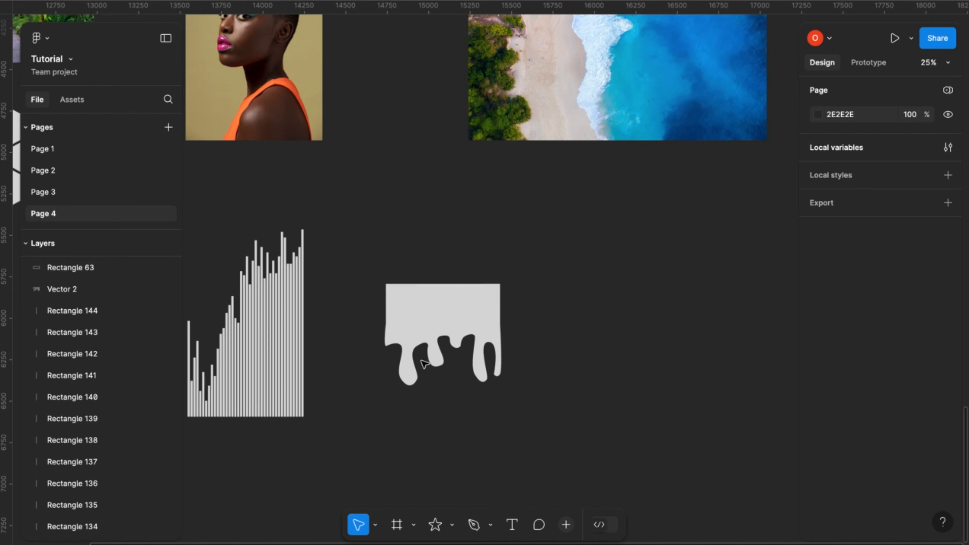
scroll(424, 363, "down", 2)
scroll(423, 364, "left", 2)
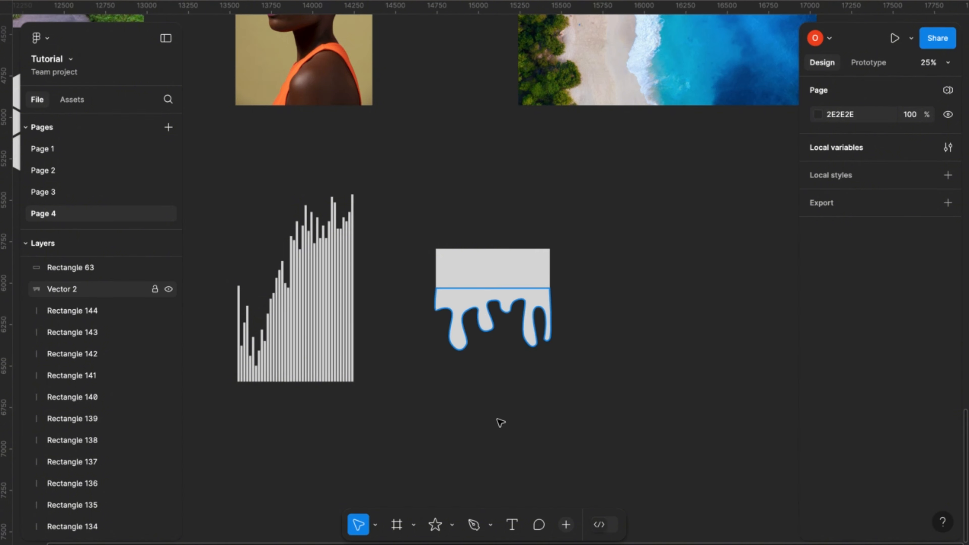
left_click(454, 302)
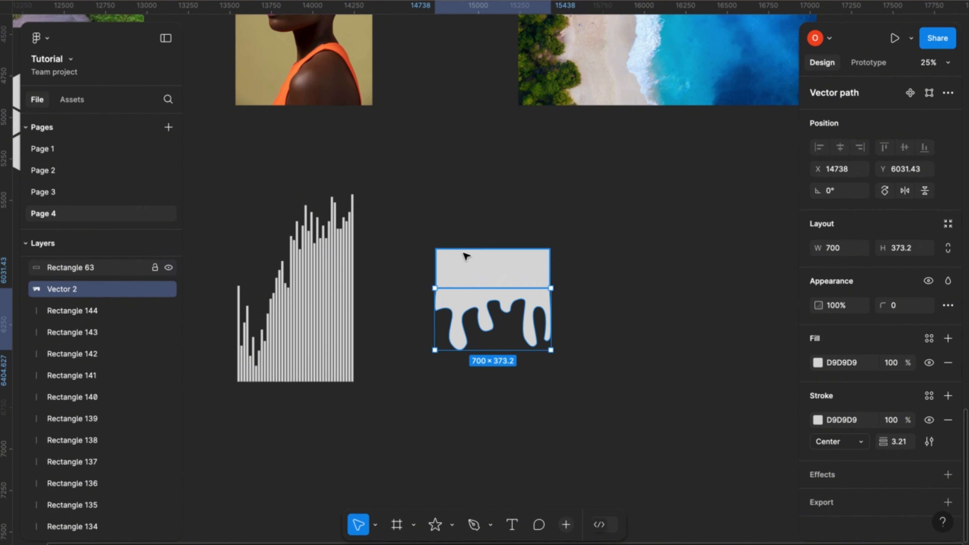
left_click(472, 273)
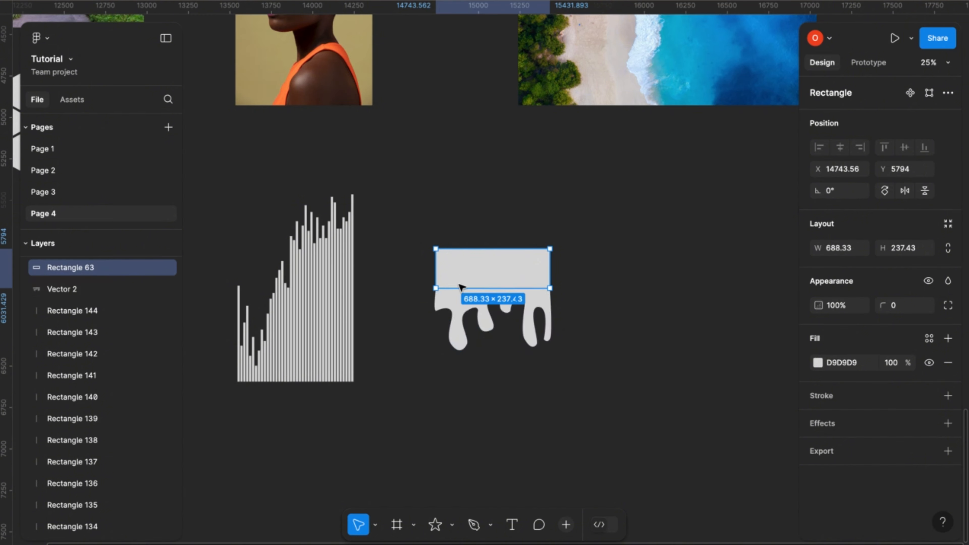
left_click(461, 302)
left_click(467, 272)
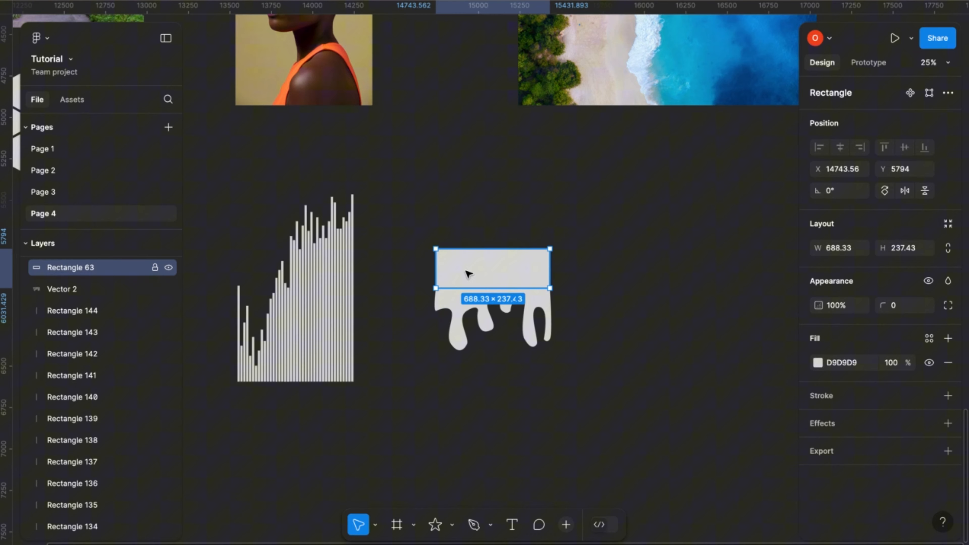
Move the dripping vector down, away from the rectangle, to show the two parts separately, and undo the move.
left_click(462, 302)
left_click_drag(462, 302, 471, 350)
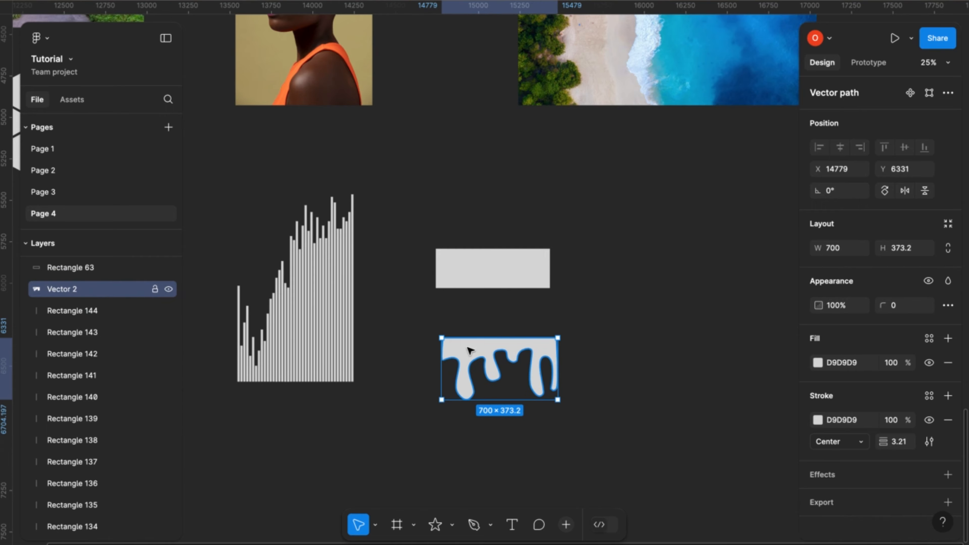
key("ctrl+z")
Select all eight hexagons of the honeycomb shape below the garden photo and group them.
scroll(467, 346, "down", 5)
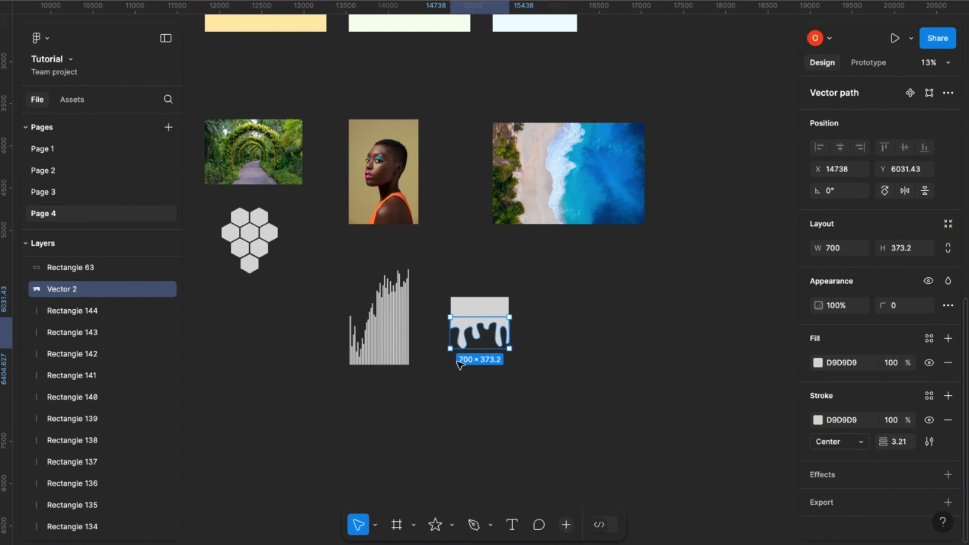
scroll(464, 321, "up", 3)
scroll(464, 321, "left", 2)
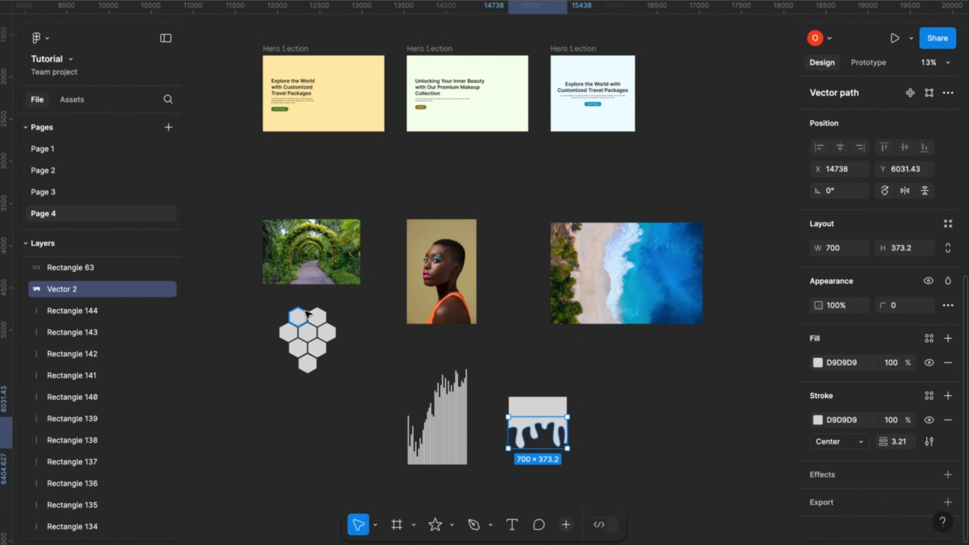
scroll(307, 356, "up", 5)
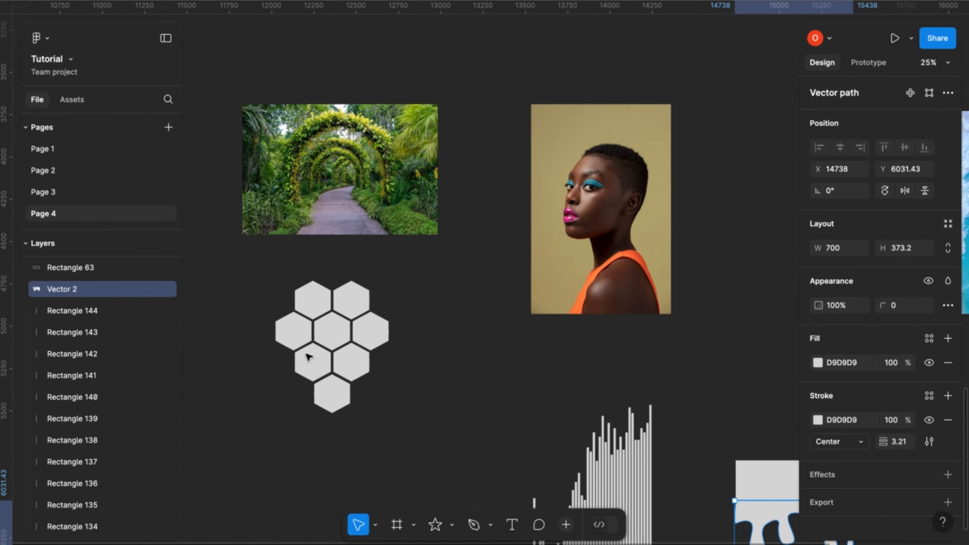
scroll(306, 355, "down", 2)
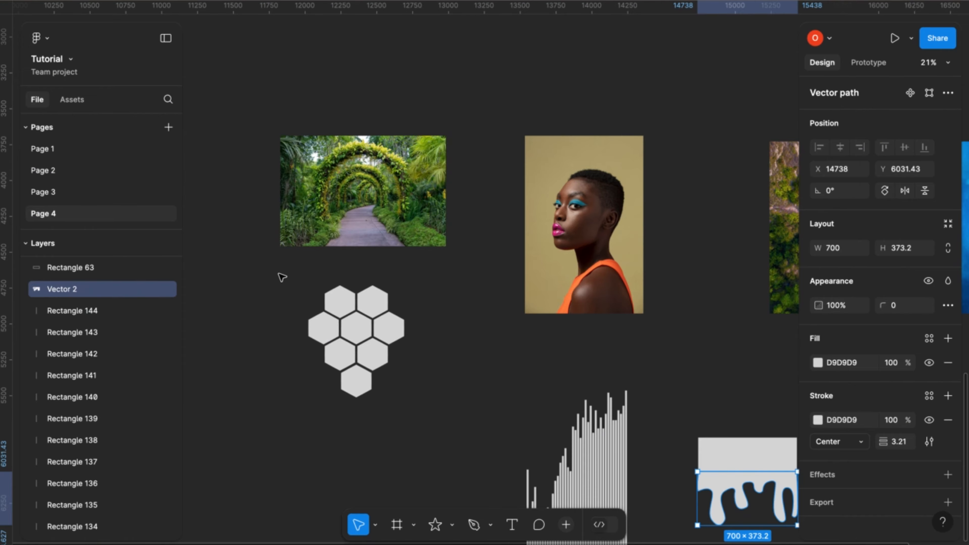
left_click_drag(278, 273, 434, 419)
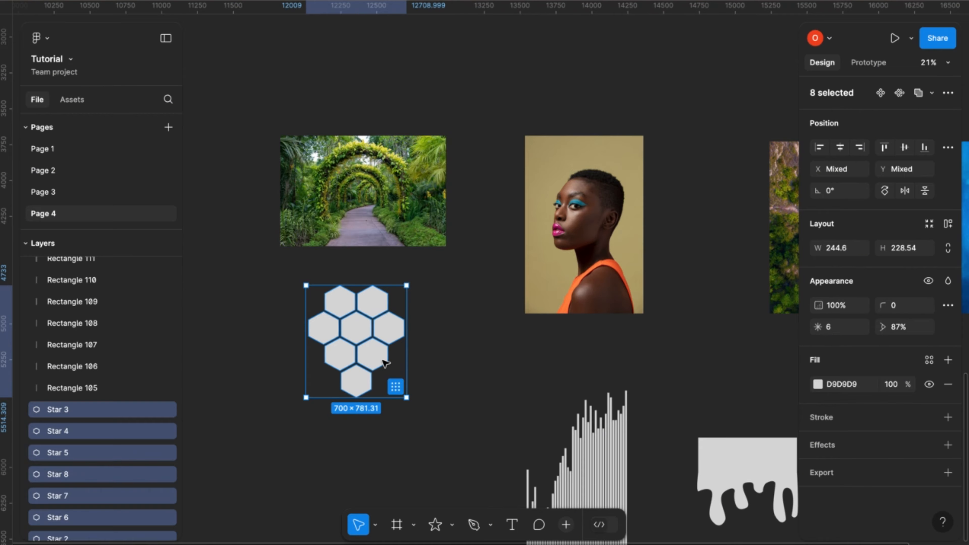
key("super+g")
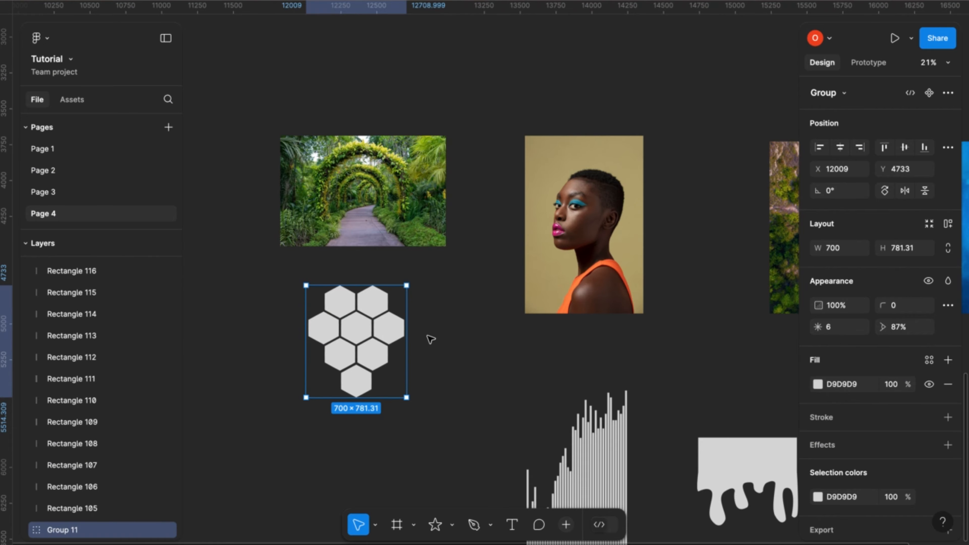
Move the honeycomb group above the garden photo, to about X 12095, Y 2879.
scroll(431, 340, "down", 2)
scroll(430, 325, "up", 3)
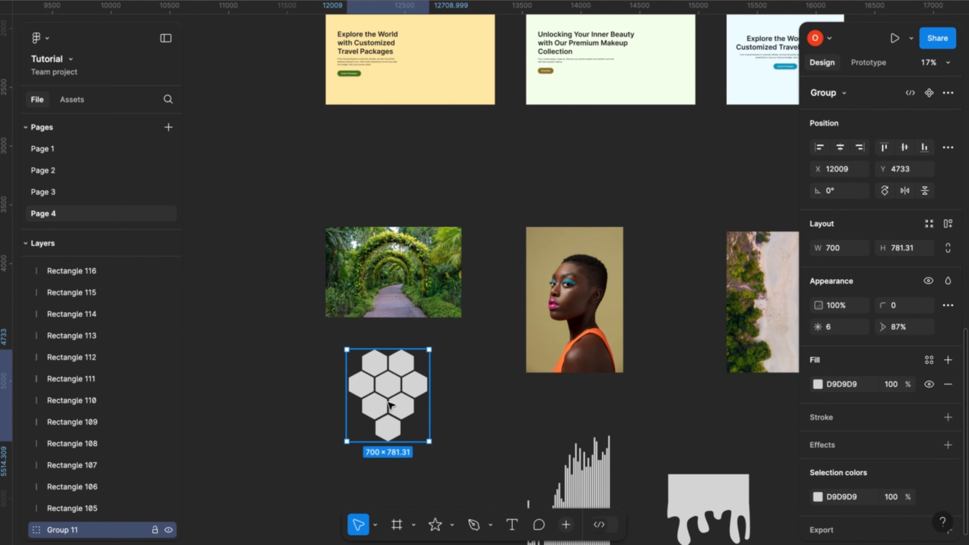
left_click_drag(389, 404, 401, 188)
Place the garden photo over the honeycomb group at about X 11788, Y 2879 and send the photo to the back.
scroll(401, 188, "up", 5)
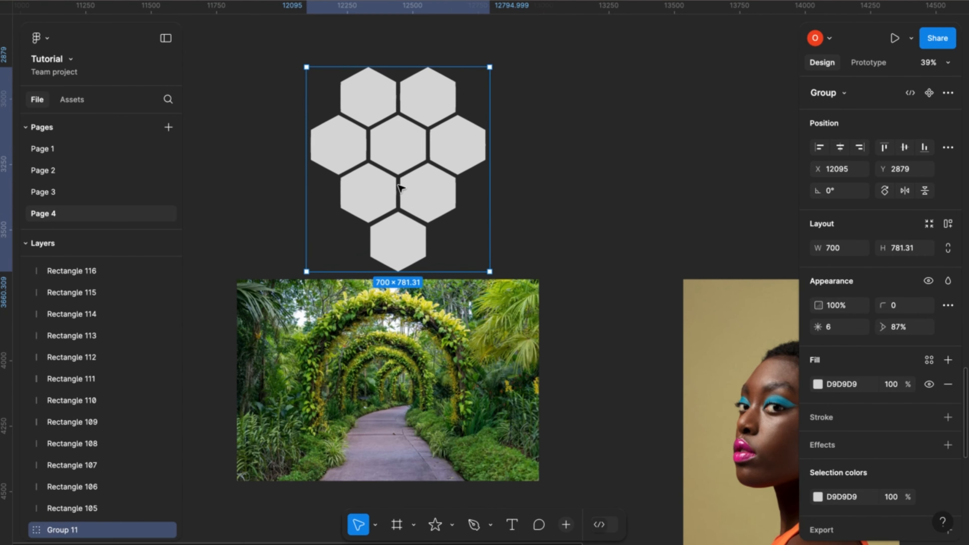
scroll(401, 188, "up", 2)
left_click(414, 420)
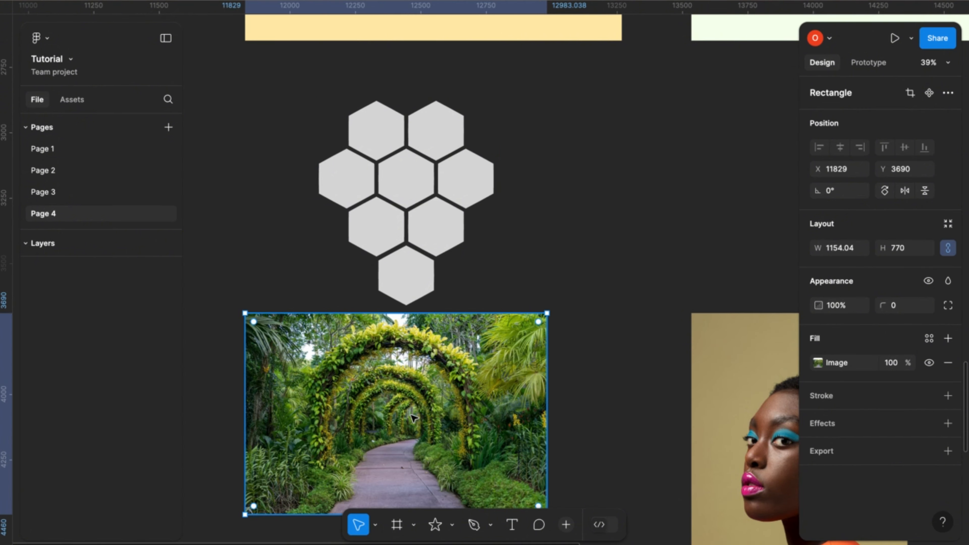
left_click_drag(419, 427, 408, 215)
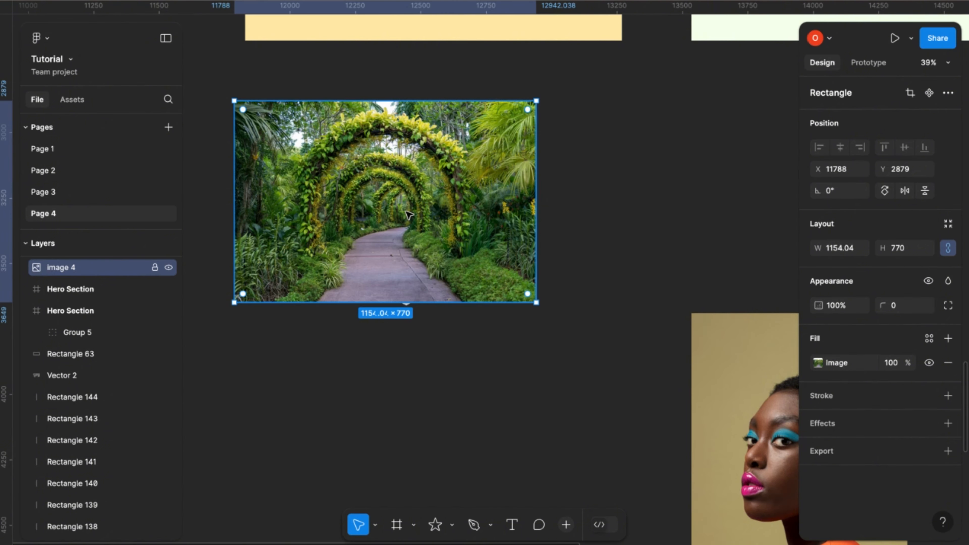
right_click(408, 215)
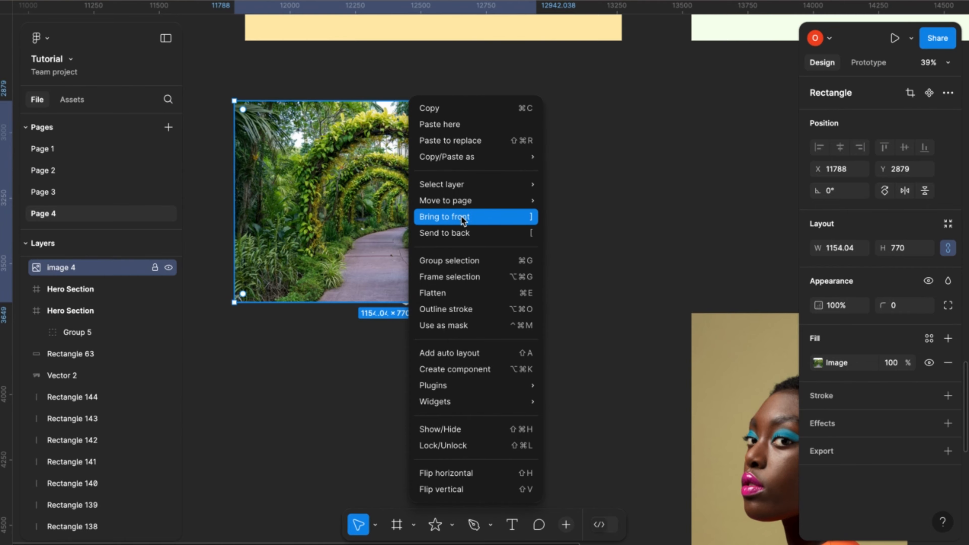
left_click(464, 234)
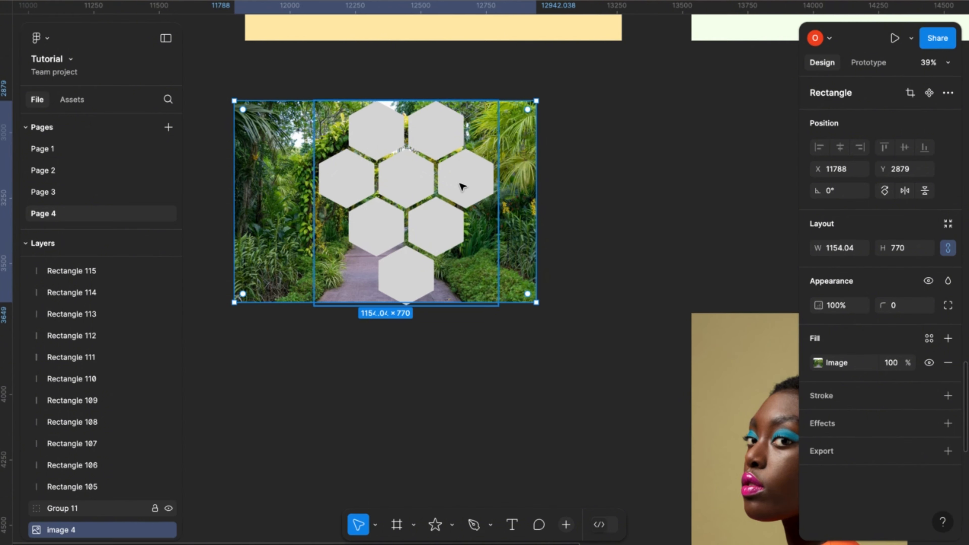
Stretch the garden photo to a height of 781 px so it covers the honeycomb's lowest tip.
scroll(462, 183, "up", 1)
scroll(462, 180, "up", 2)
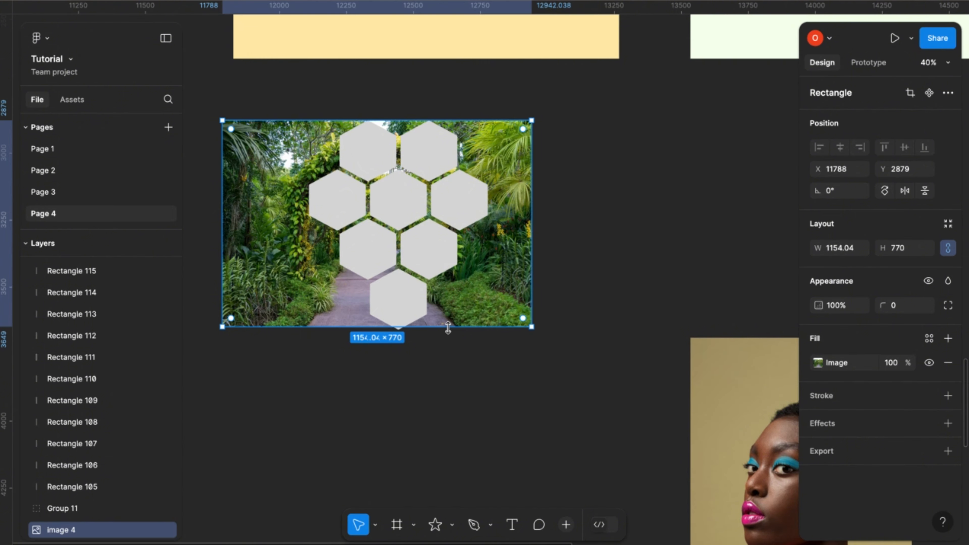
left_click_drag(447, 328, 448, 333)
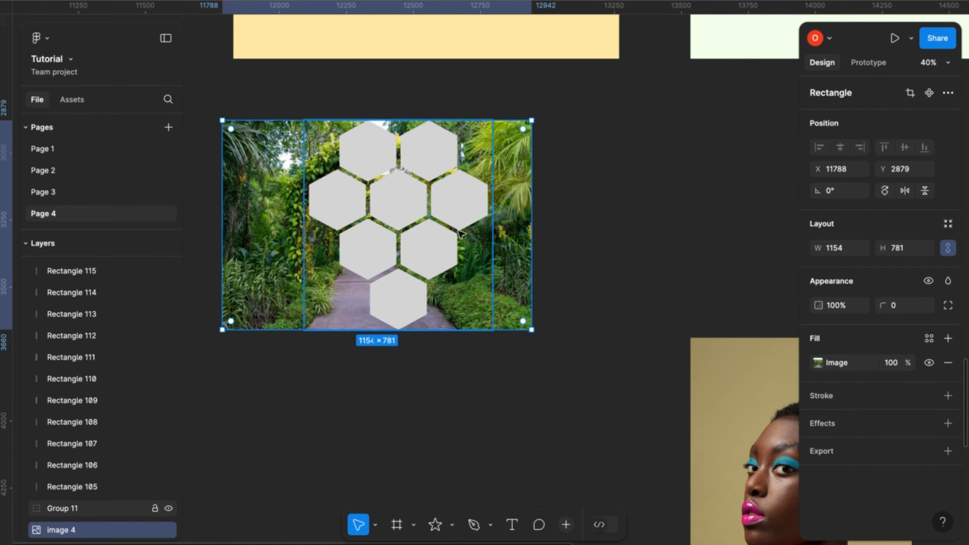
Reposition the garden photo over the honeycomb group at about X 11754, Y 2879 and bring the photo to the front.
left_click_drag(504, 254, 499, 360)
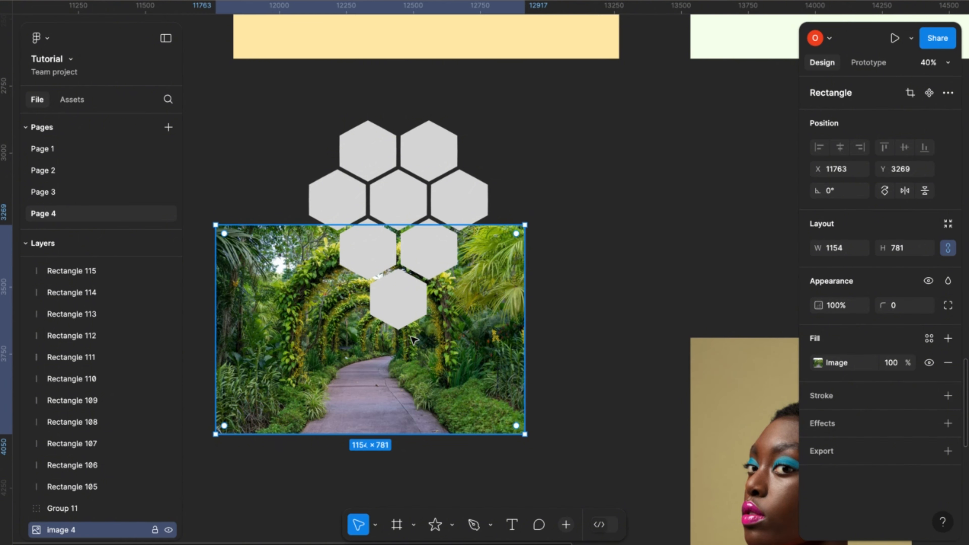
left_click_drag(453, 389, 447, 284)
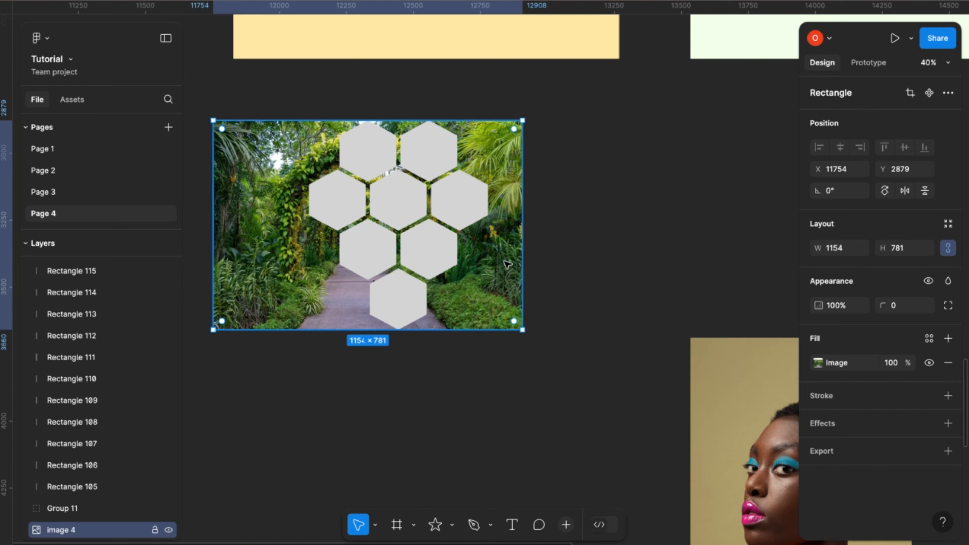
right_click(507, 265)
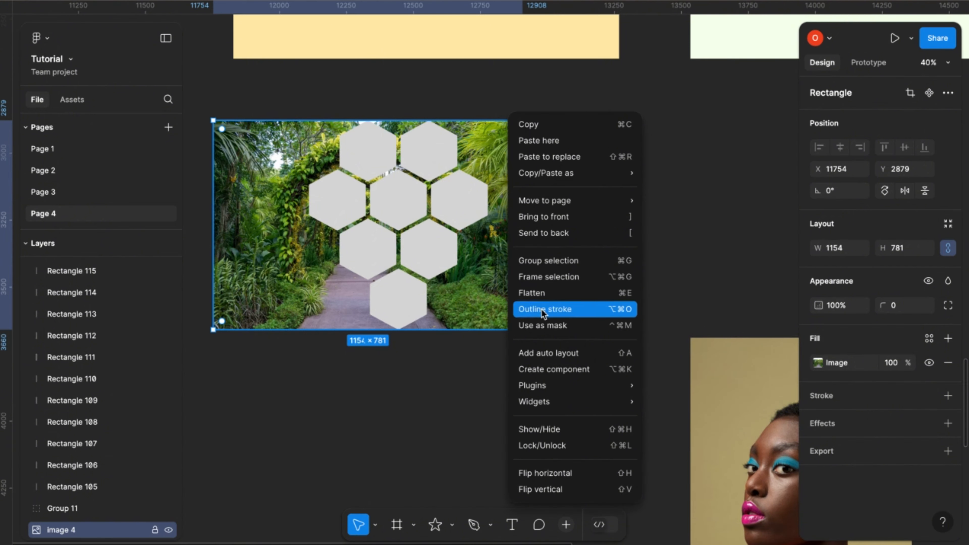
left_click(546, 216)
scroll(420, 199, "left", 3)
scroll(419, 198, "up", 2)
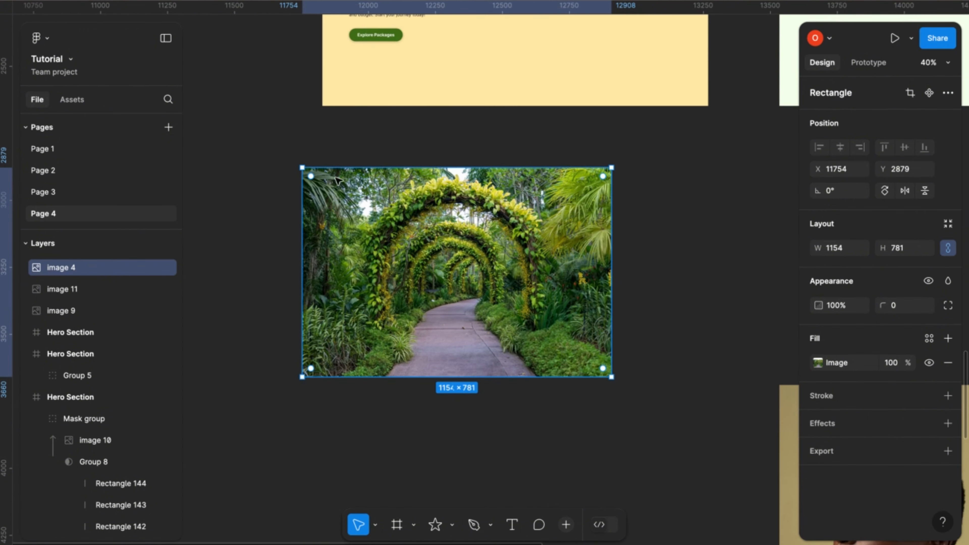
Select the garden photo together with the honeycomb group beneath it and mask the photo with the honeycomb shape.
left_click(280, 149)
left_click_drag(277, 145, 684, 437)
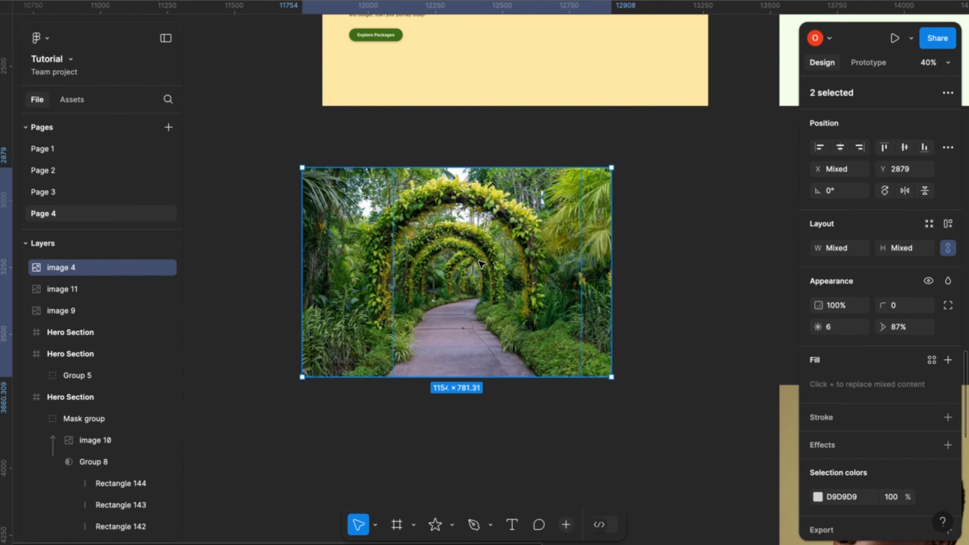
left_click(948, 93)
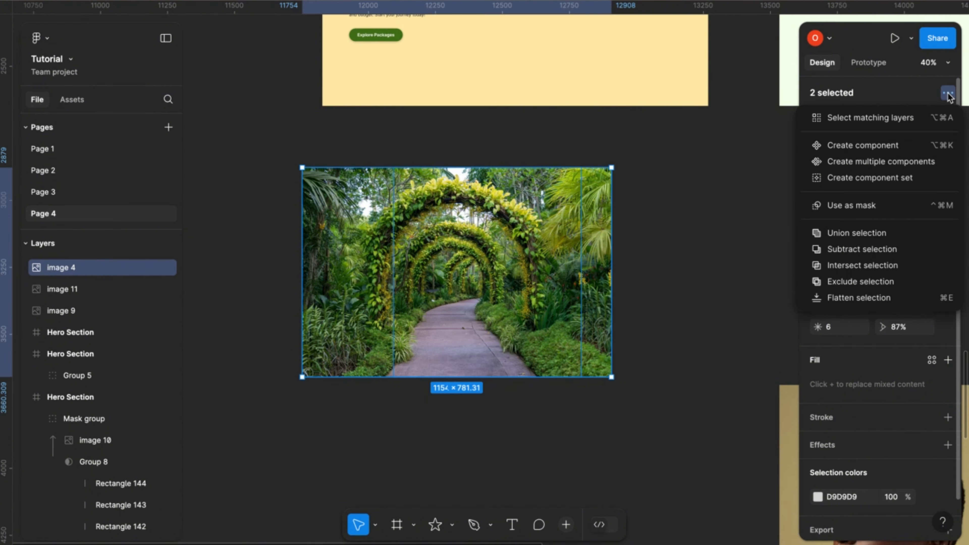
left_click(859, 206)
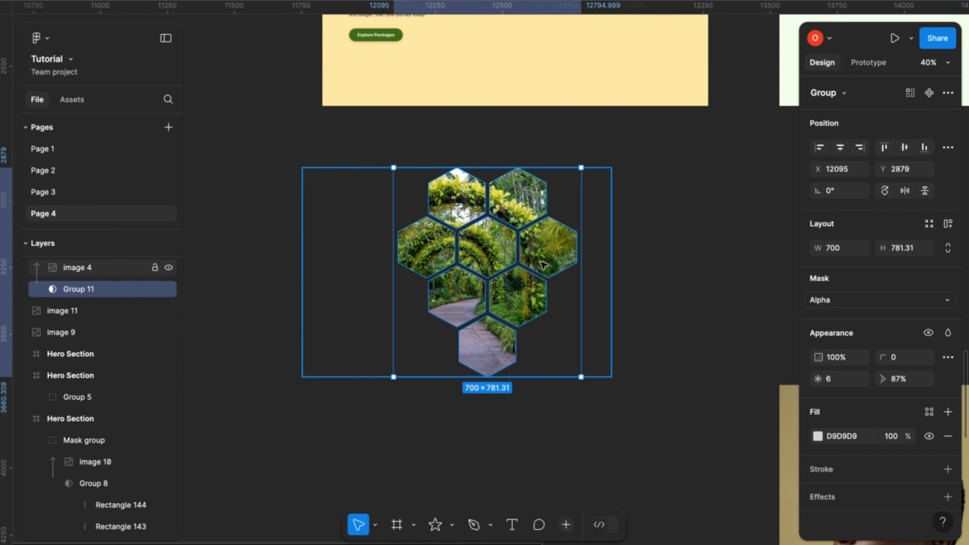
Move the masked honeycomb image into the yellow travel hero section at about X 659 and align it to the section's vertical centre.
scroll(736, 240, "up", 3)
scroll(732, 241, "down", 4)
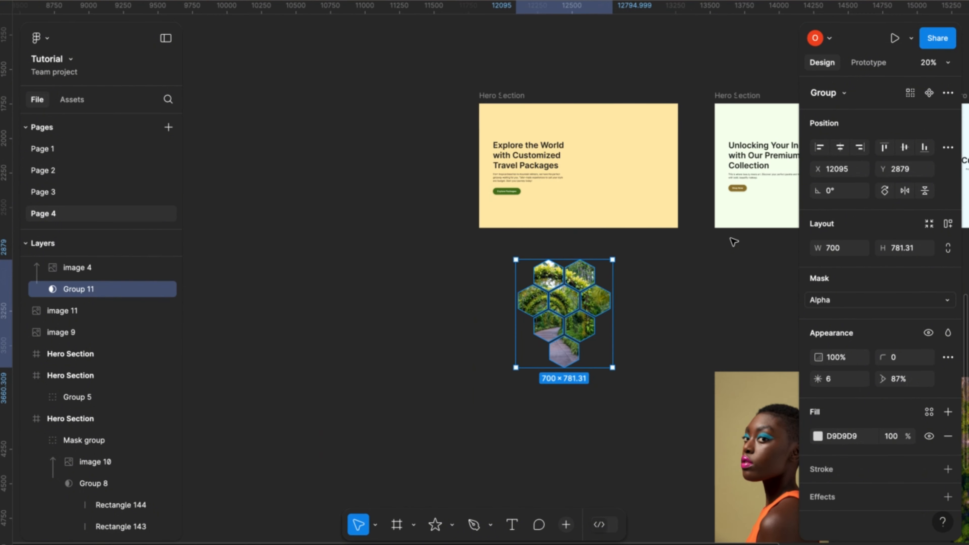
scroll(588, 316, "up", 5)
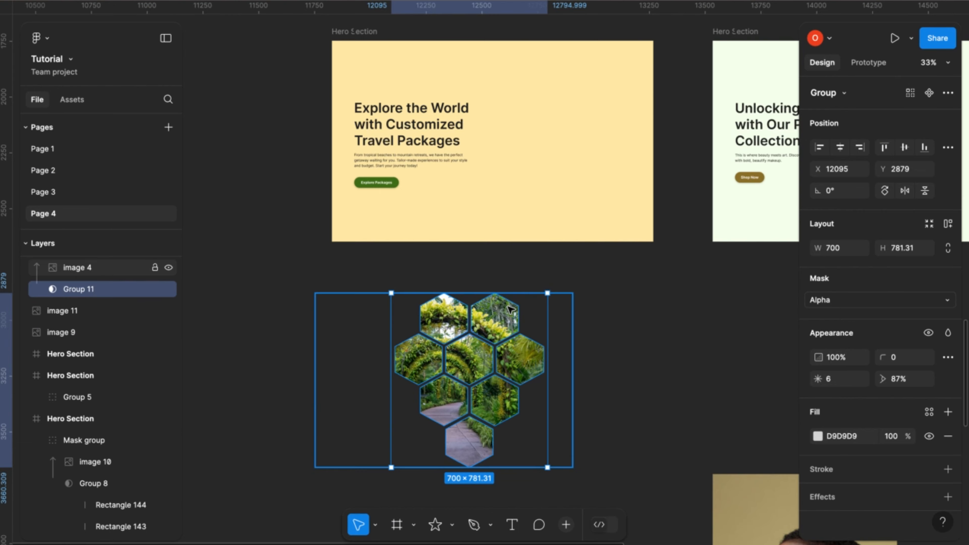
left_click(640, 329)
left_click(511, 329)
left_click_drag(510, 328, 596, 100)
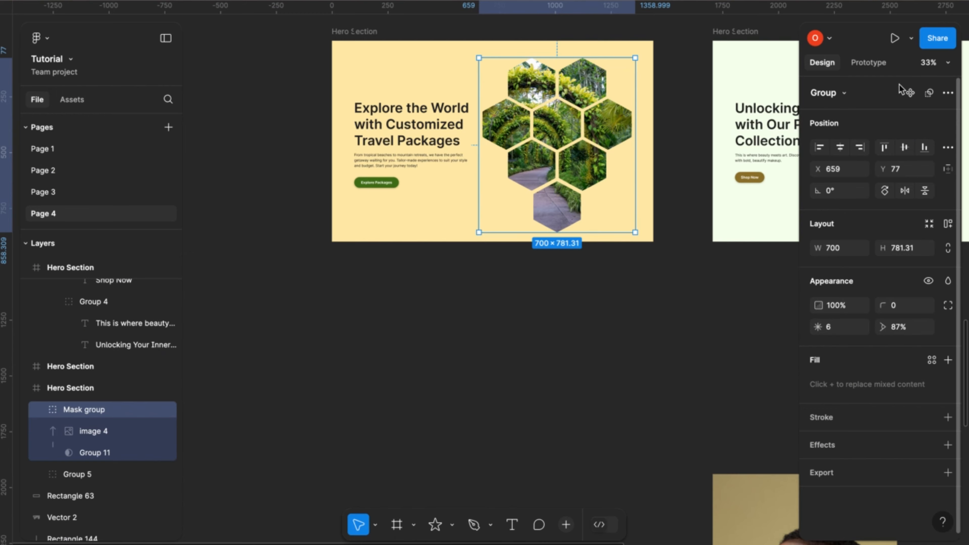
left_click(907, 146)
scroll(534, 179, "right", 3)
scroll(534, 180, "up", 2)
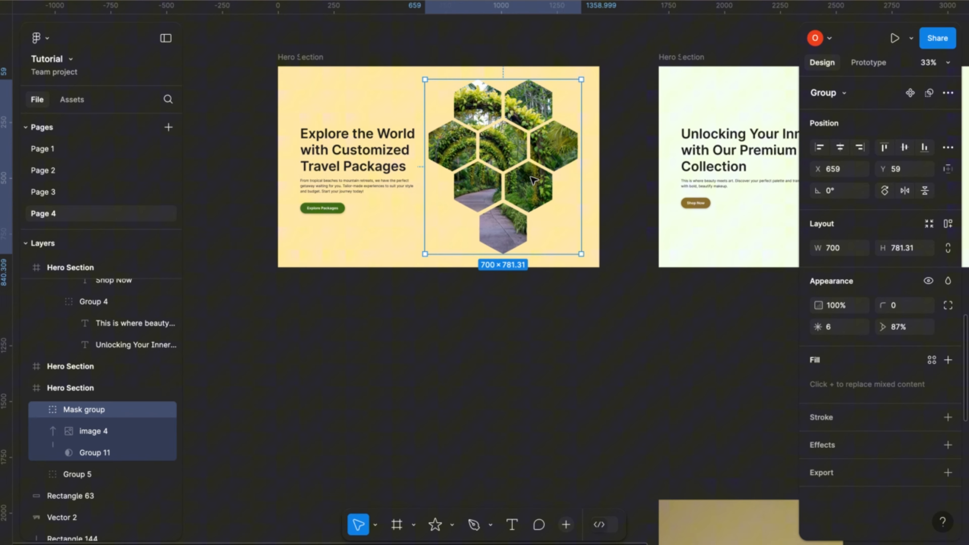
left_click(461, 351)
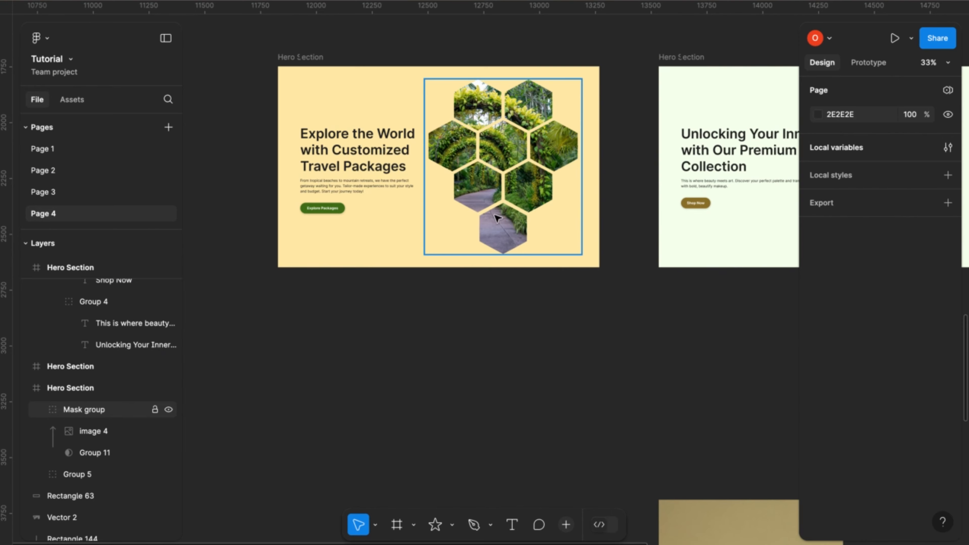
Examine the travel hero section with the masked honeycomb image up close and at overview scale.
scroll(486, 308, "down", 2)
scroll(444, 196, "up", 5)
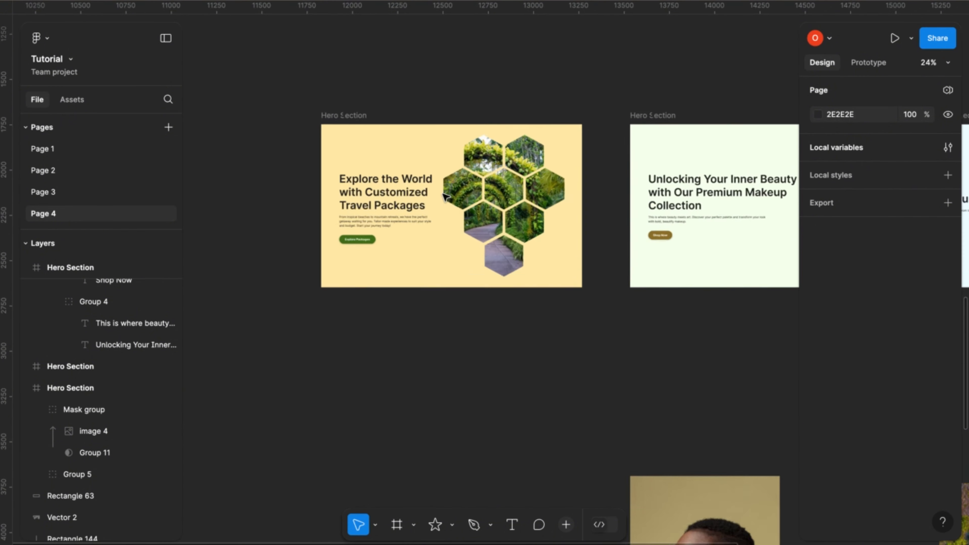
scroll(477, 226, "down", 3)
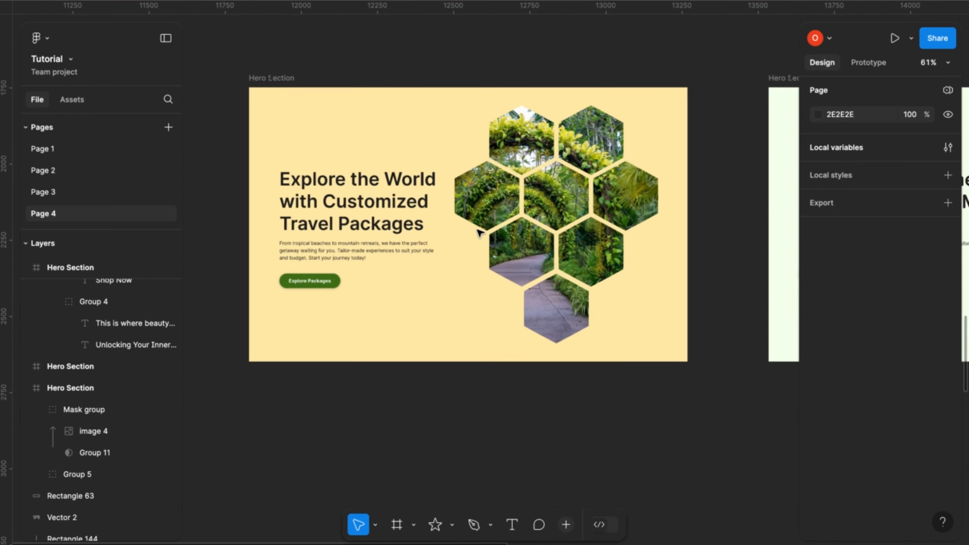
scroll(452, 288, "up", 3)
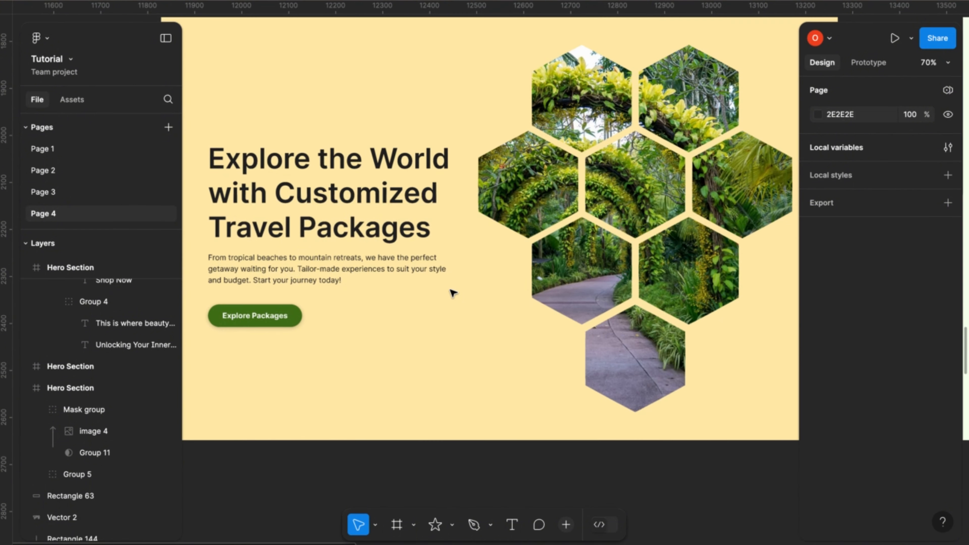
scroll(452, 292, "down", 2)
scroll(452, 286, "down", 1)
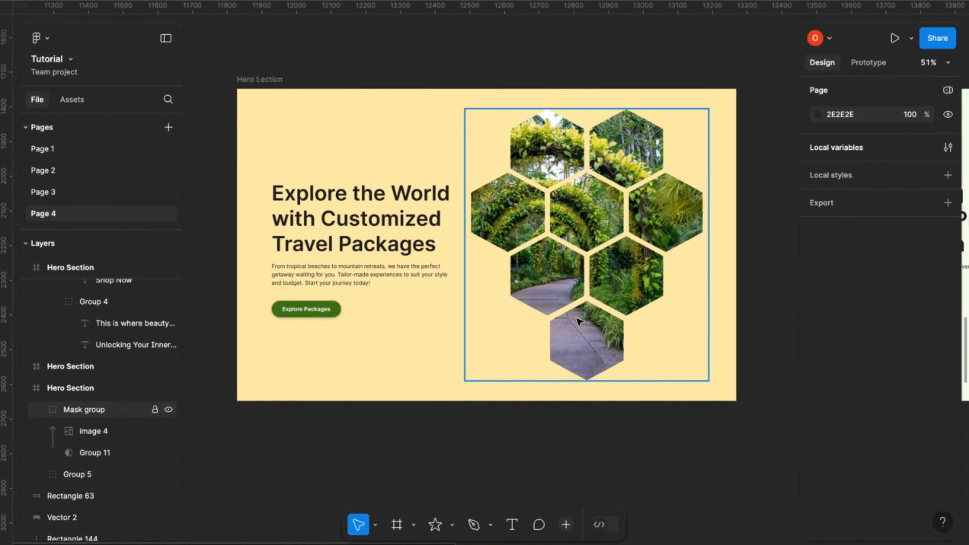
scroll(579, 321, "down", 5)
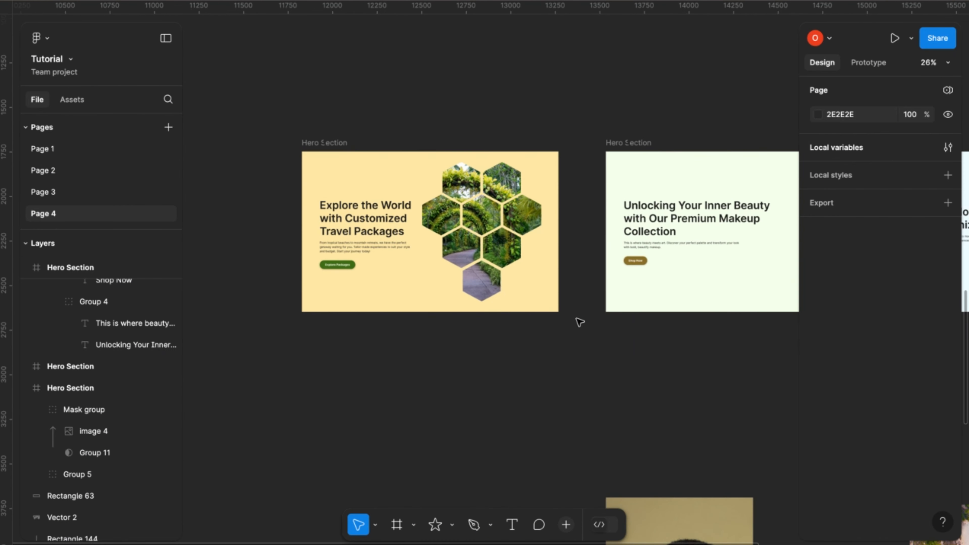
Select all the vertical bars of the bar-chart shape below the makeup portrait and group them.
scroll(579, 322, "right", 2)
scroll(579, 321, "down", 1)
scroll(577, 322, "down", 3)
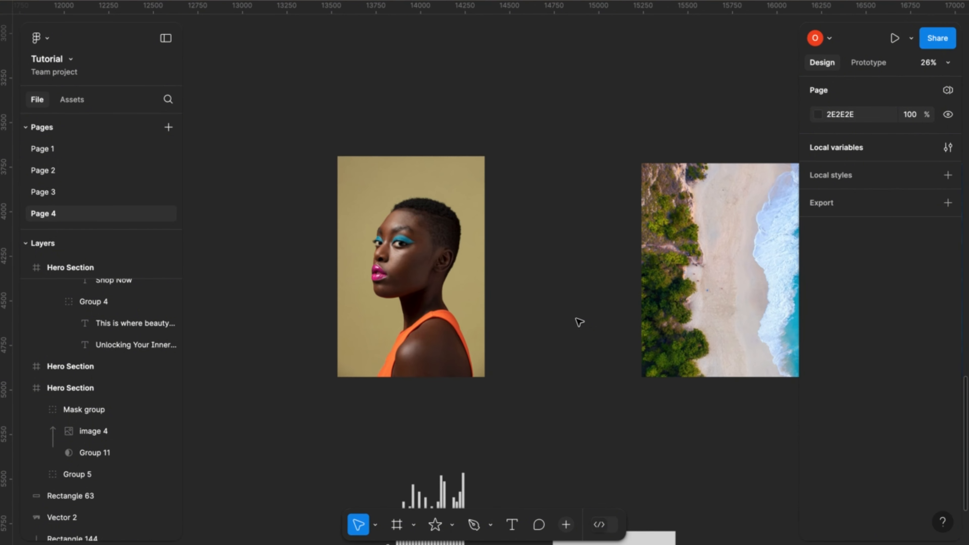
scroll(577, 322, "down", 2)
scroll(576, 322, "down", 3)
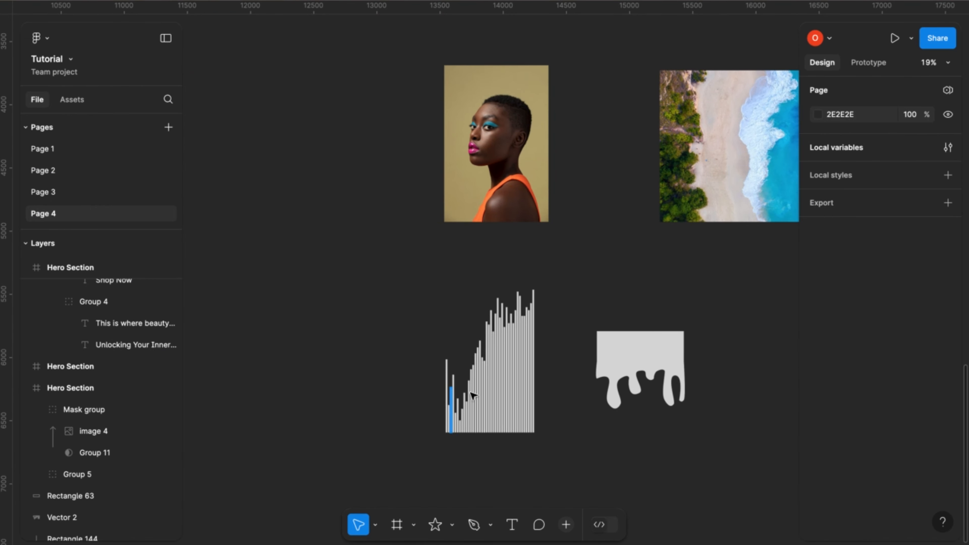
scroll(542, 372, "up", 3)
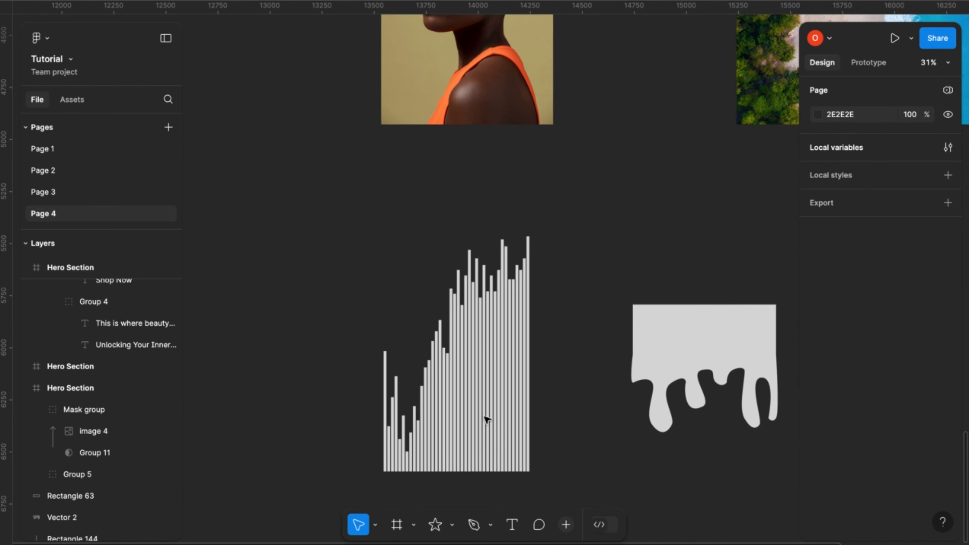
scroll(461, 428, "down", 1)
scroll(461, 429, "down", 4)
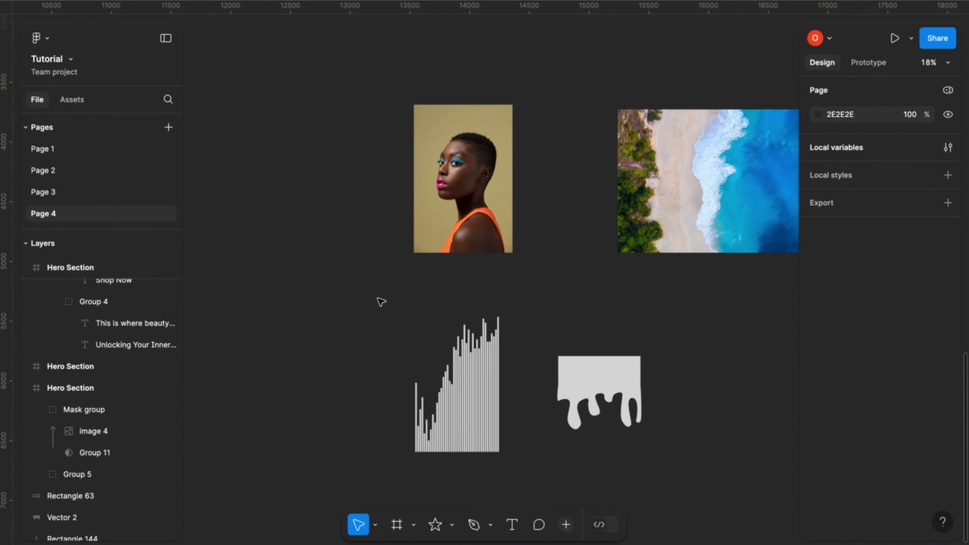
left_click_drag(384, 304, 526, 468)
key("ctrl+g")
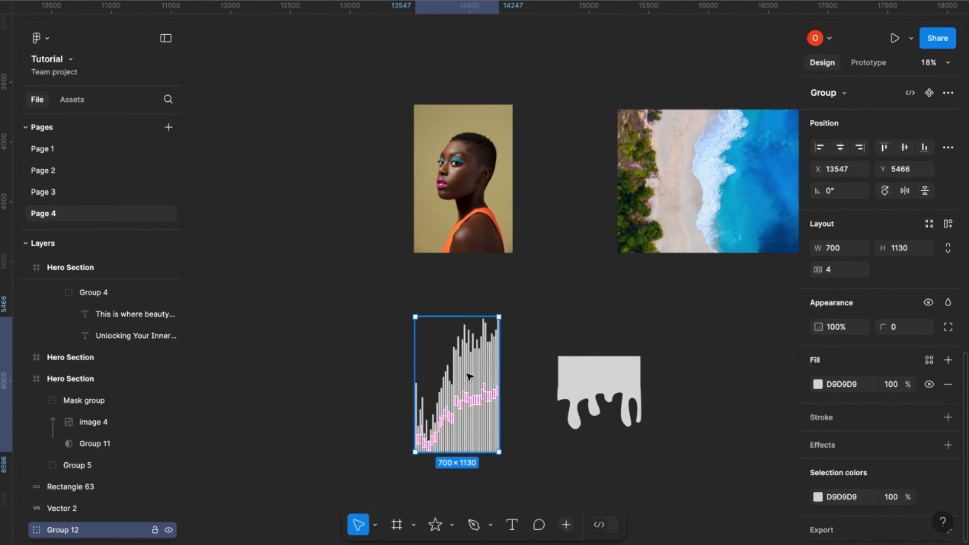
Place the bar group over the makeup portrait at about X 13632, Y 3745 and bring the group to the front.
left_click_drag(482, 378, 492, 169)
scroll(492, 168, "up", 5)
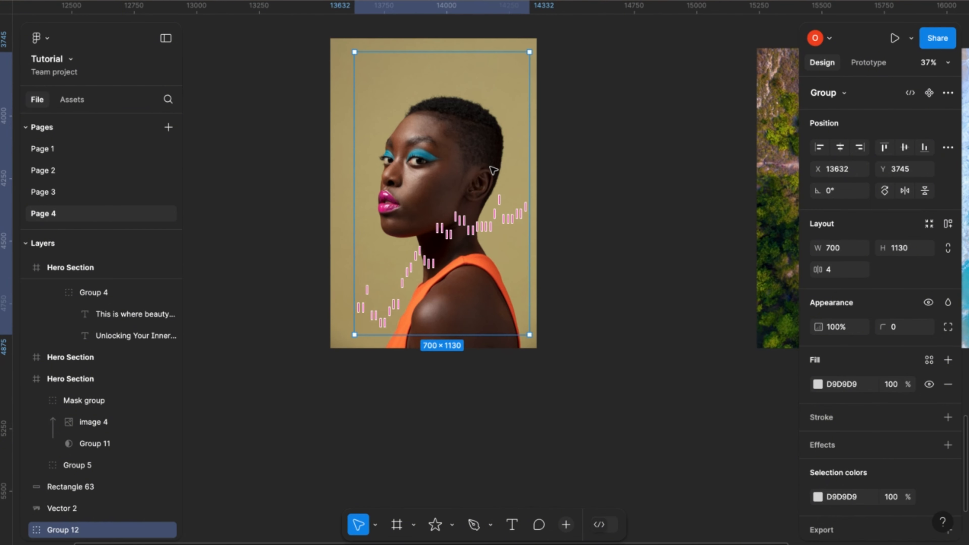
right_click(492, 172)
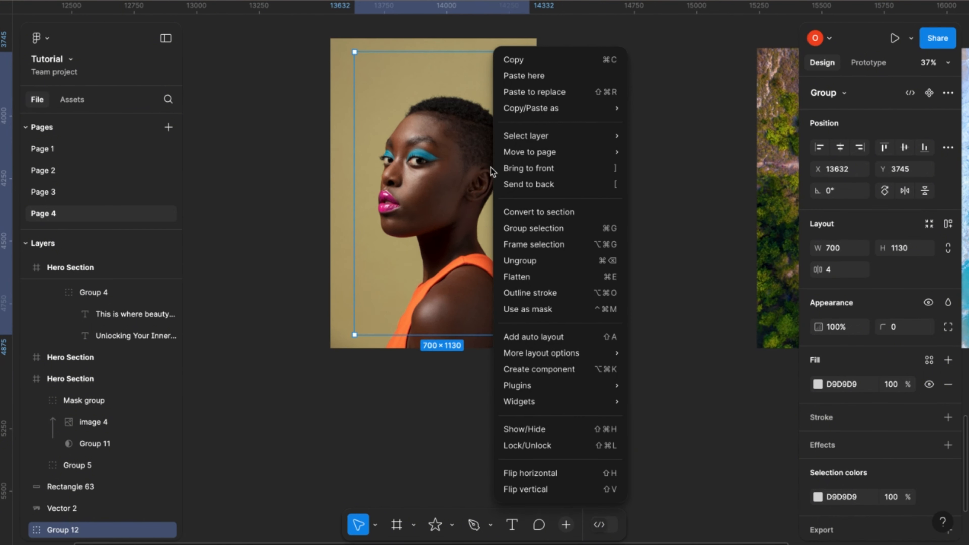
left_click(534, 171)
scroll(507, 269, "down", 3)
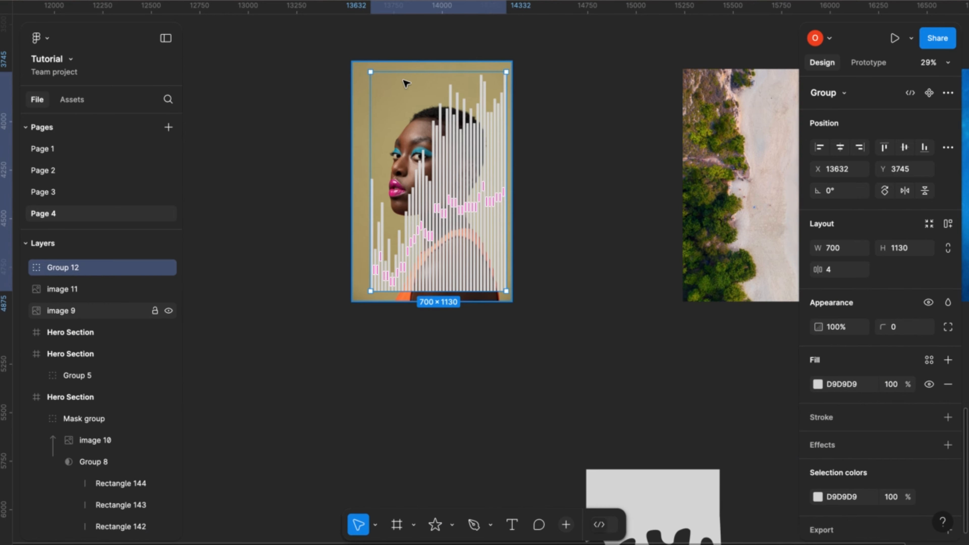
Shift the bar group to X 13535, Y 3690 so its upper-left corner matches the portrait's upper-left corner.
scroll(474, 248, "up", 3)
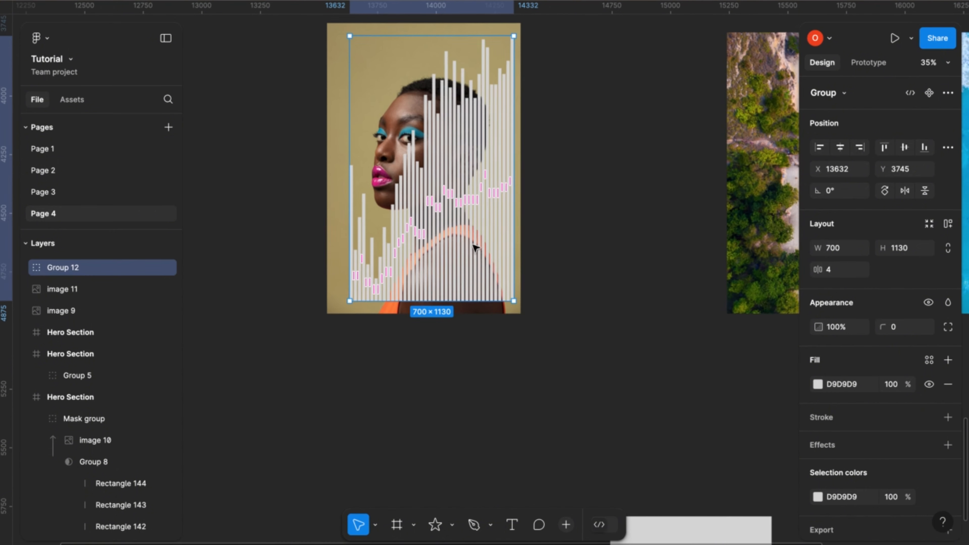
scroll(478, 302, "up", 2)
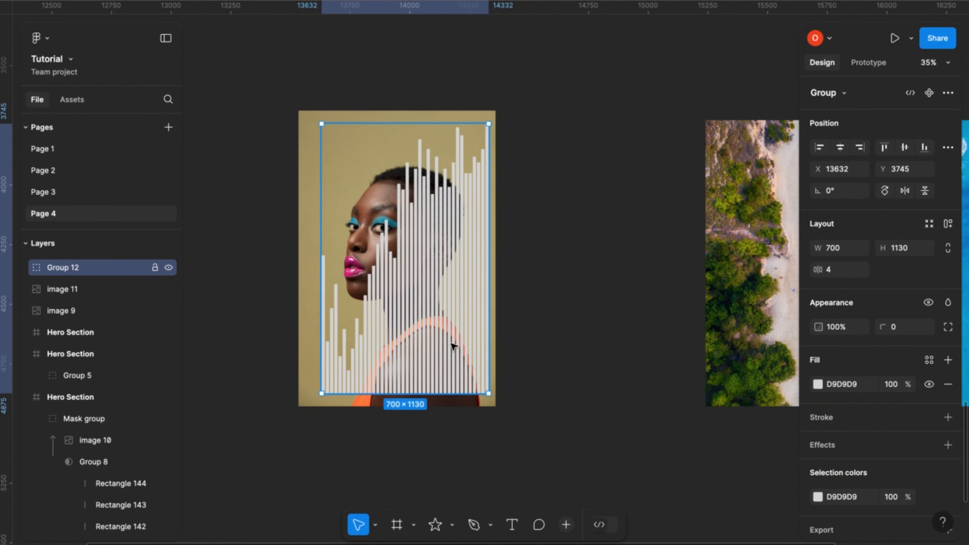
mouse_move(453, 345)
left_mouse_down()
mouse_move(435, 341)
mouse_move(454, 350)
left_mouse_up()
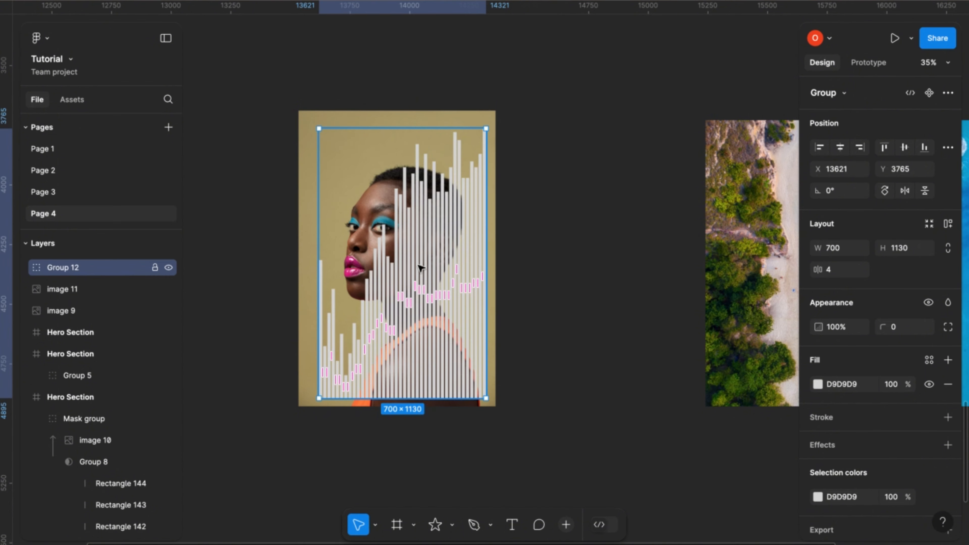
left_click_drag(431, 341, 412, 323)
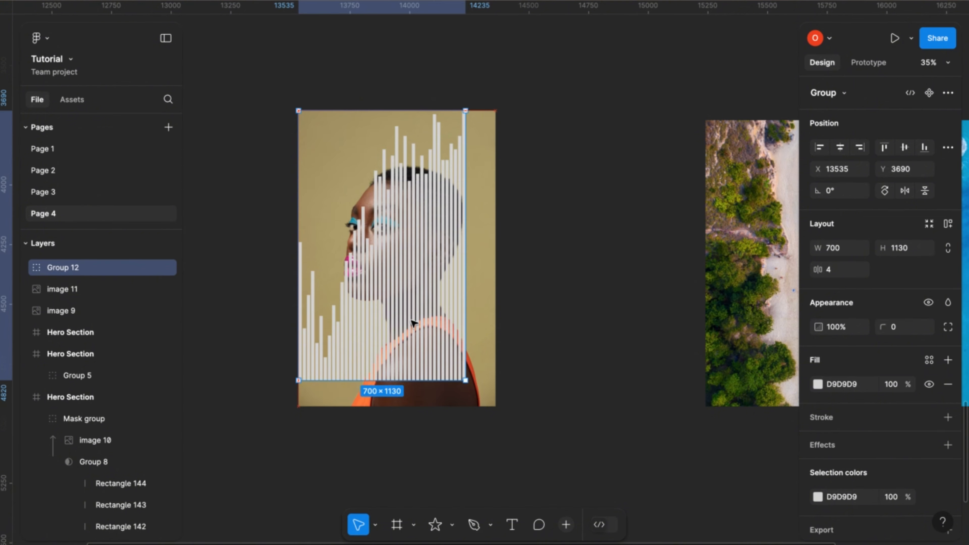
Bring the makeup portrait in front of the bar group and mask the portrait with the bars.
left_click(485, 246)
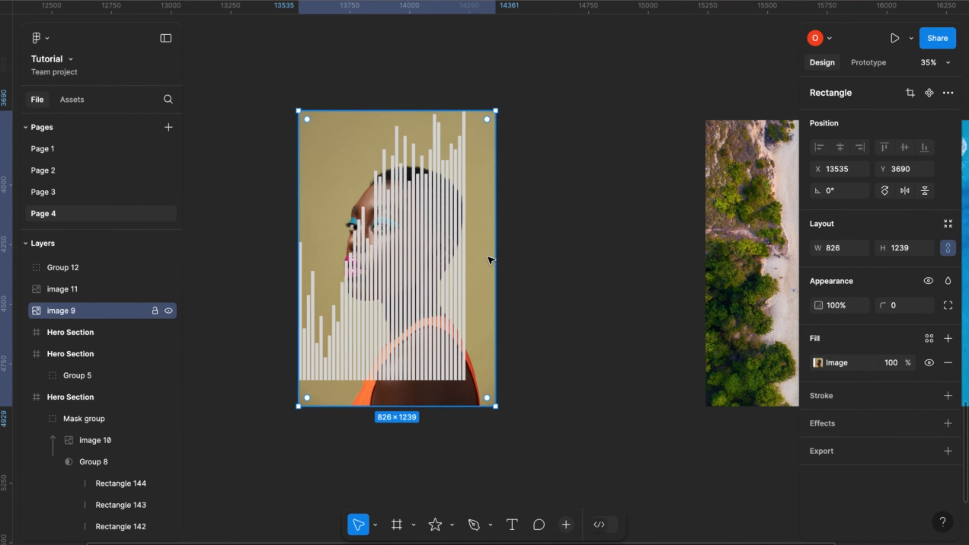
right_click(489, 260)
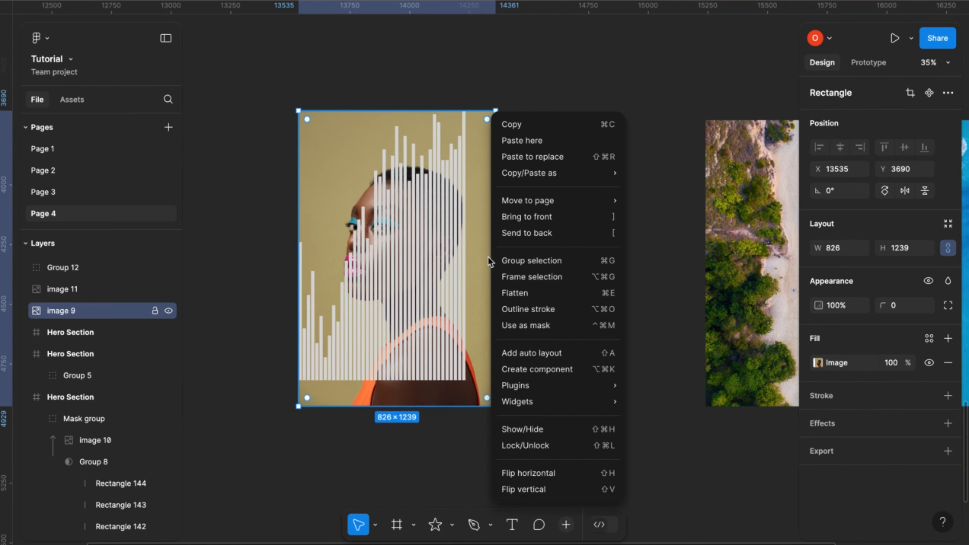
left_click(549, 218)
left_click(278, 82)
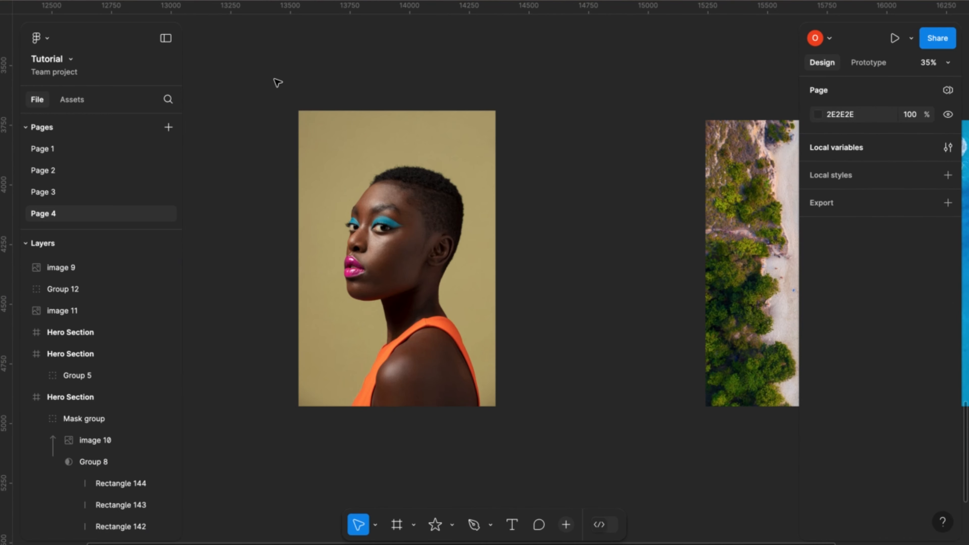
left_click_drag(274, 79, 539, 443)
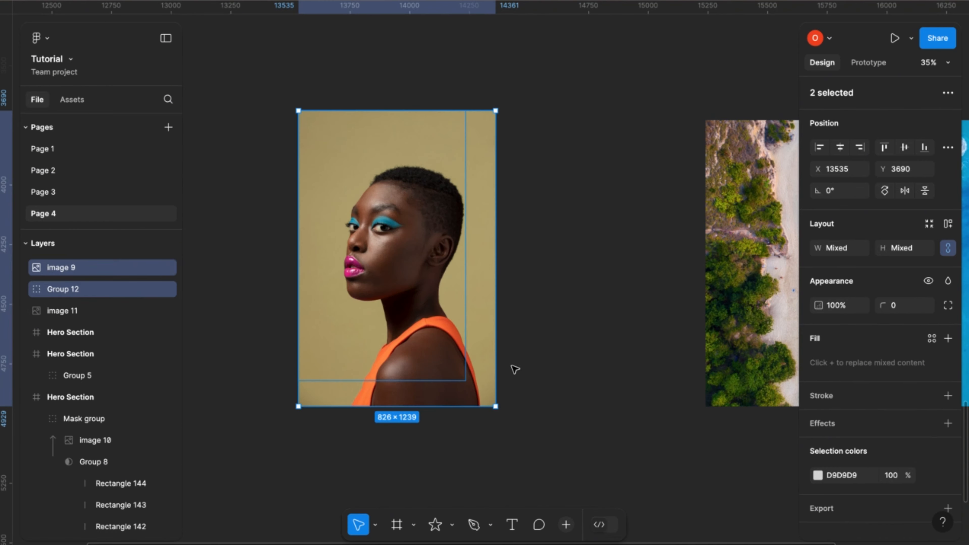
left_click(947, 93)
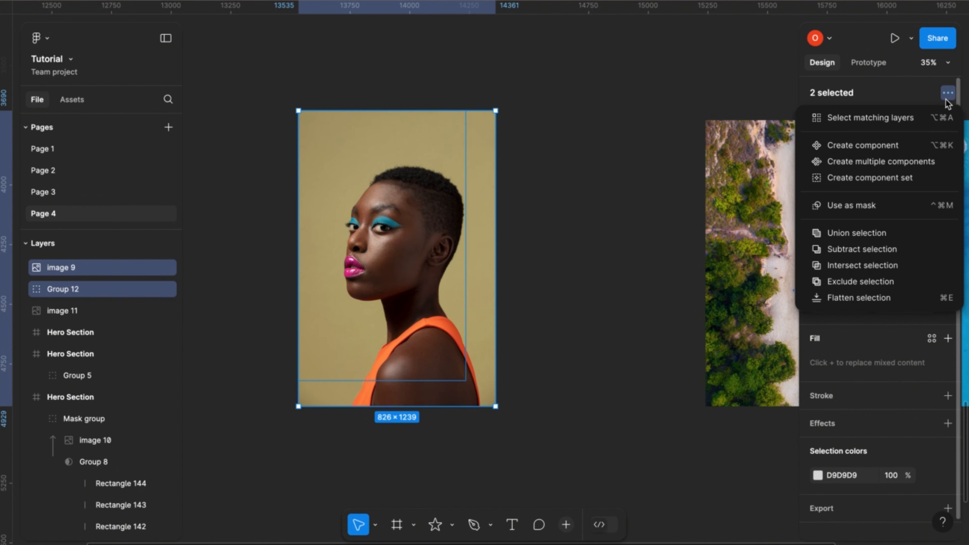
left_click(848, 214)
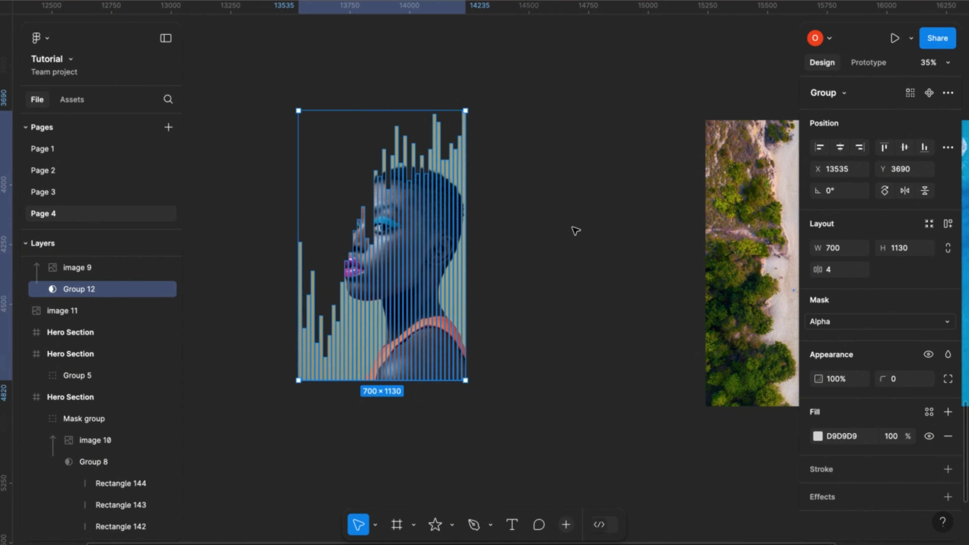
Move the bar-masked makeup portrait up to just below the makeup hero section, at X 13835, Y 2774.
left_click(521, 313)
scroll(519, 313, "down", 5)
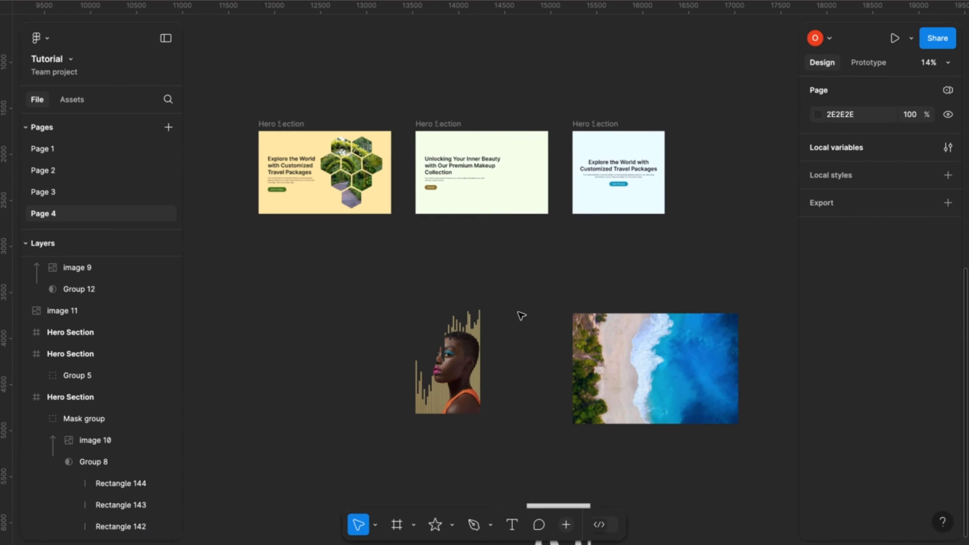
left_click_drag(451, 397, 470, 340)
scroll(477, 307, "up", 2)
scroll(477, 308, "up", 4)
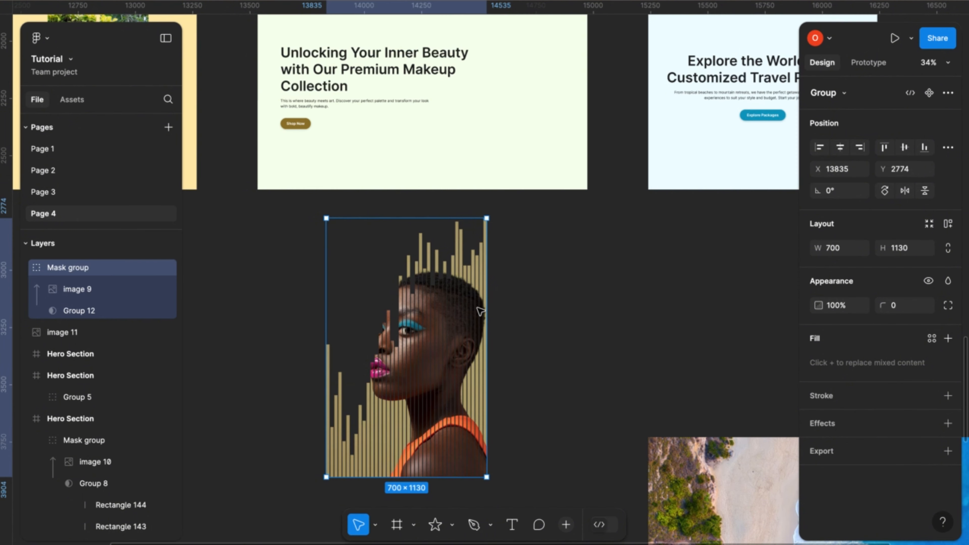
Scale the masked portrait proportionally to about 520 × 839 and place it inside the makeup hero section at X 768, Y 30.
key("k")
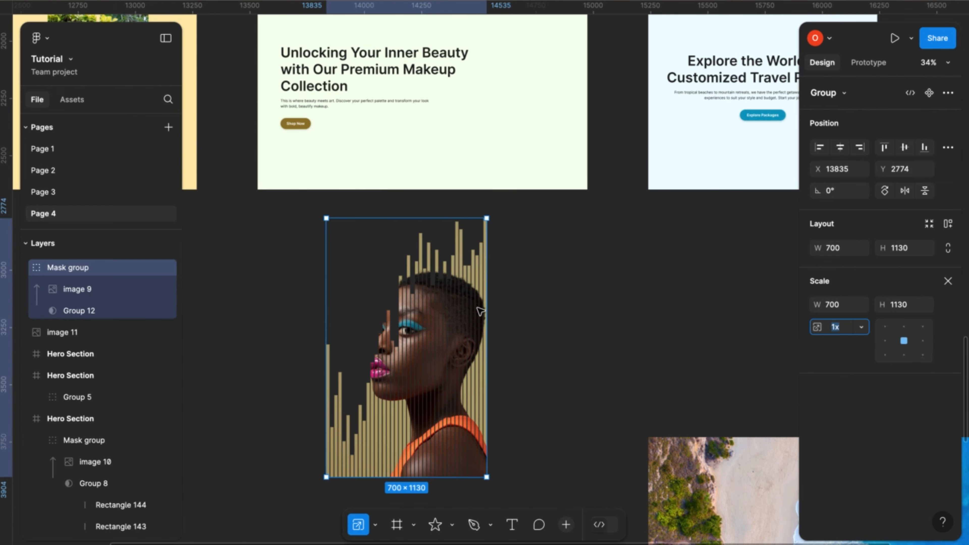
left_click_drag(487, 480, 446, 413)
scroll(434, 414, "up", 3)
scroll(435, 414, "right", 1)
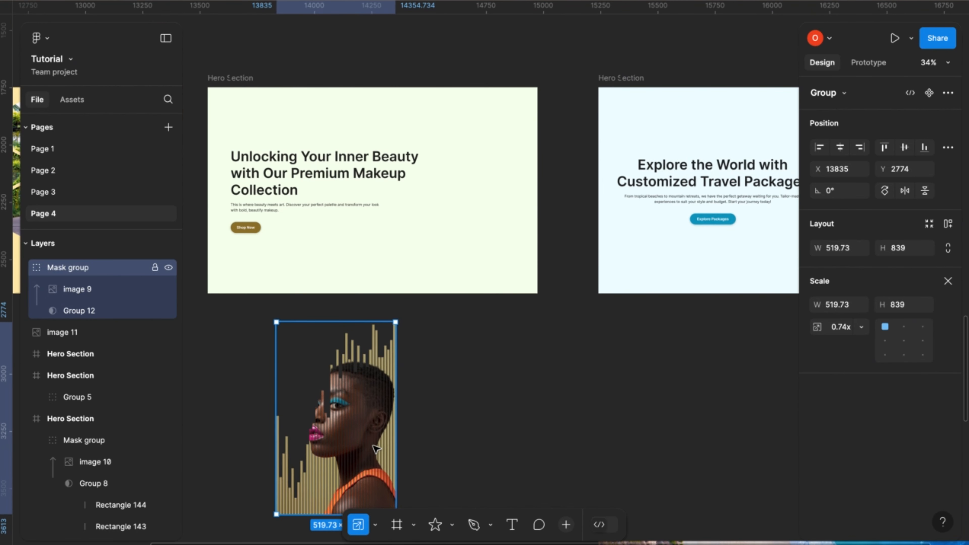
left_click_drag(379, 442, 480, 220)
scroll(480, 219, "up", 5)
scroll(480, 219, "down", 3)
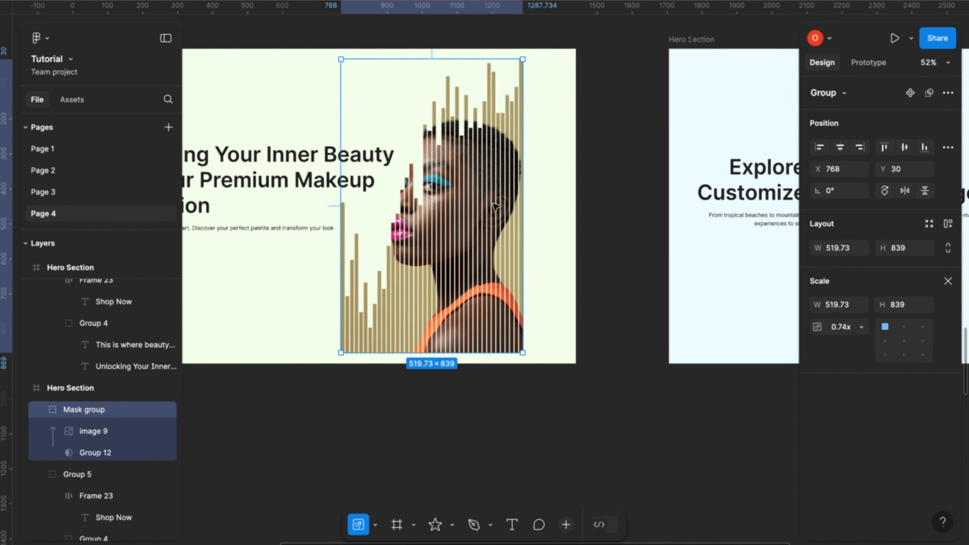
Scale the masked portrait to about 483 × 779, set it at about X 818 beside the headline and center it vertically in the hero.
left_click_drag(522, 352, 509, 331)
left_click_drag(487, 260, 506, 265)
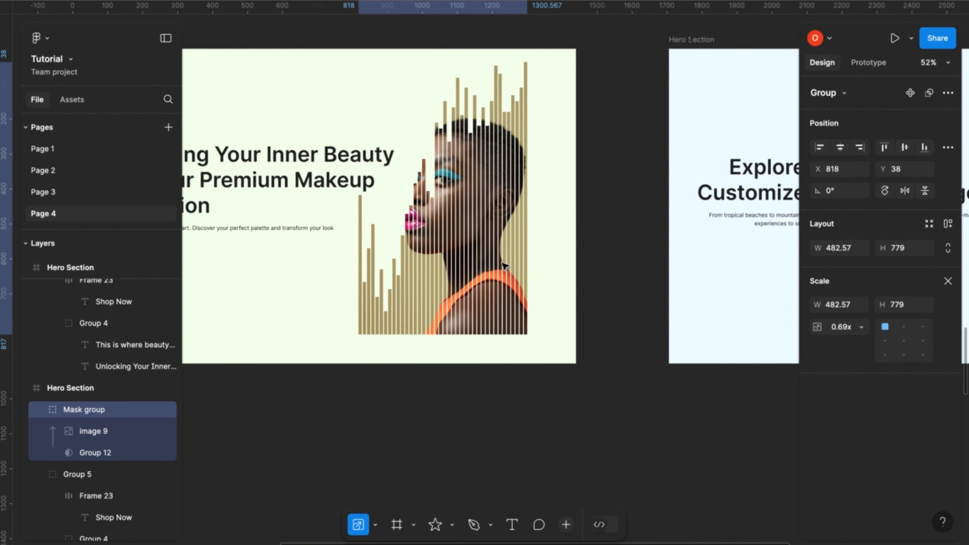
left_click(905, 150)
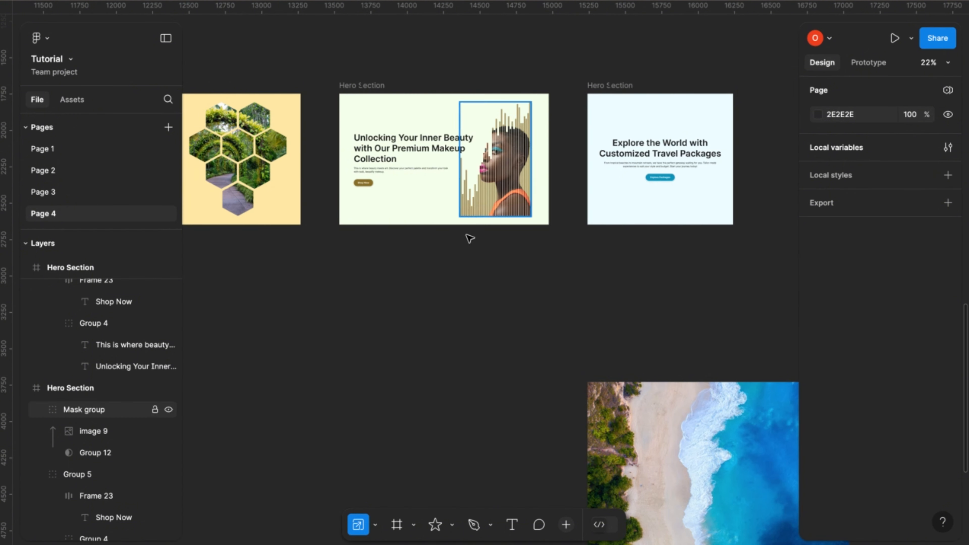
Rotate the beach photo to exactly 90° so it stands upright with the sea above the sand.
scroll(514, 309, "right", 3)
scroll(514, 310, "down", 1)
scroll(513, 309, "down", 1)
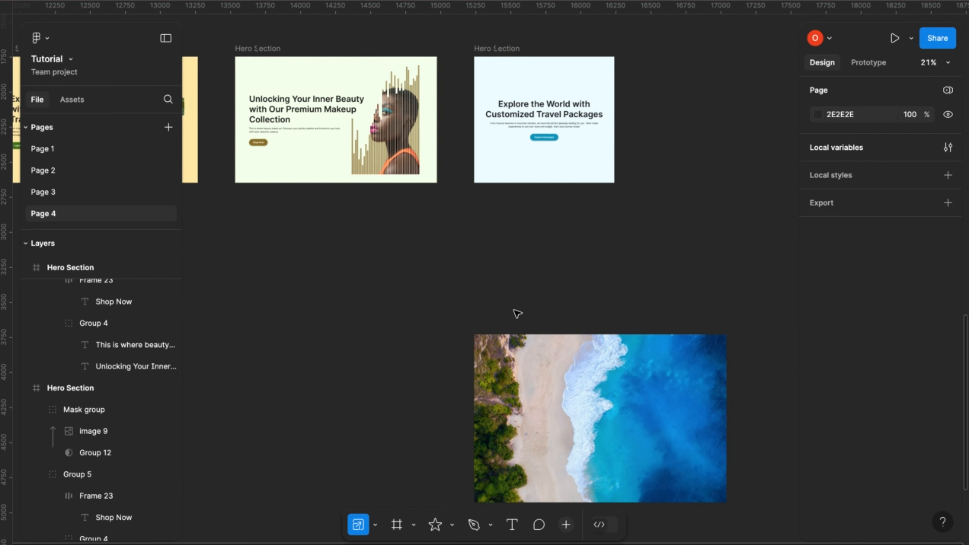
scroll(517, 314, "down", 1)
scroll(517, 313, "right", 2)
left_click(620, 315)
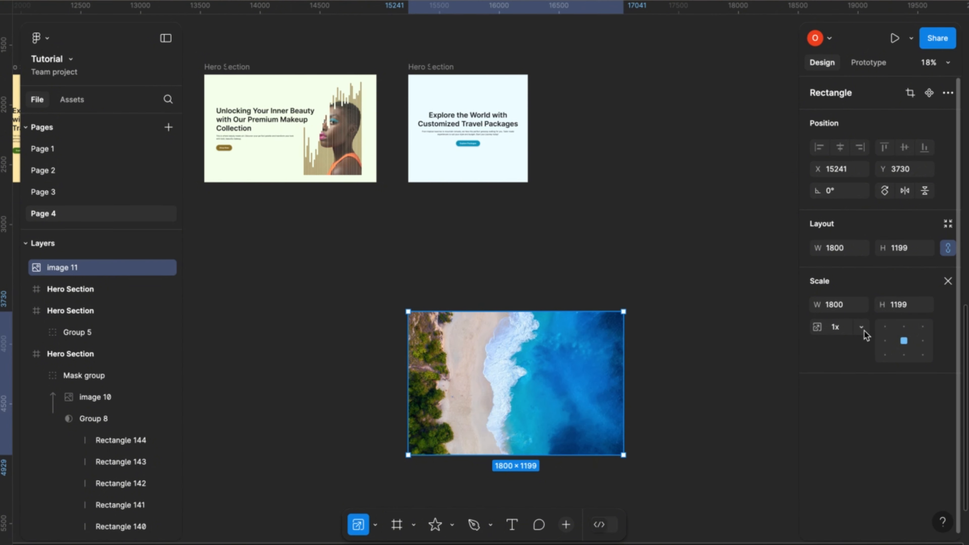
left_click(949, 282)
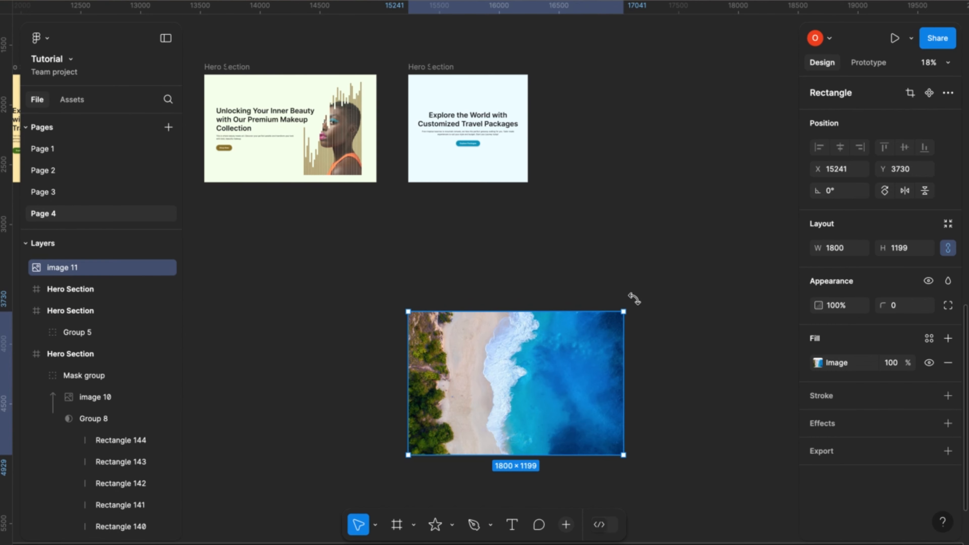
left_click_drag(634, 298, 442, 274)
left_click_drag(538, 346, 510, 341)
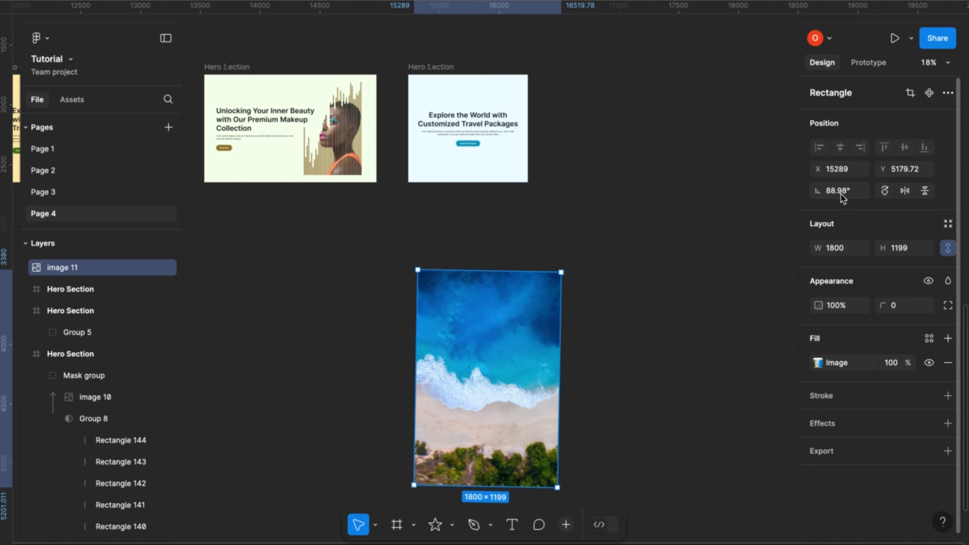
type("90")
key("Return")
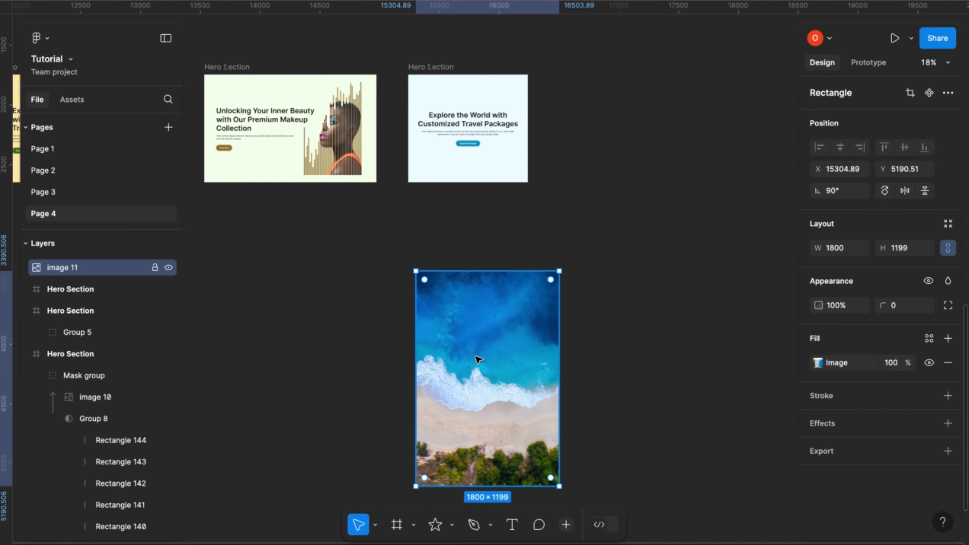
Examine the finished reference hero with the dripping beach image and the grey drip shape below the beach photo.
scroll(461, 359, "down", 5)
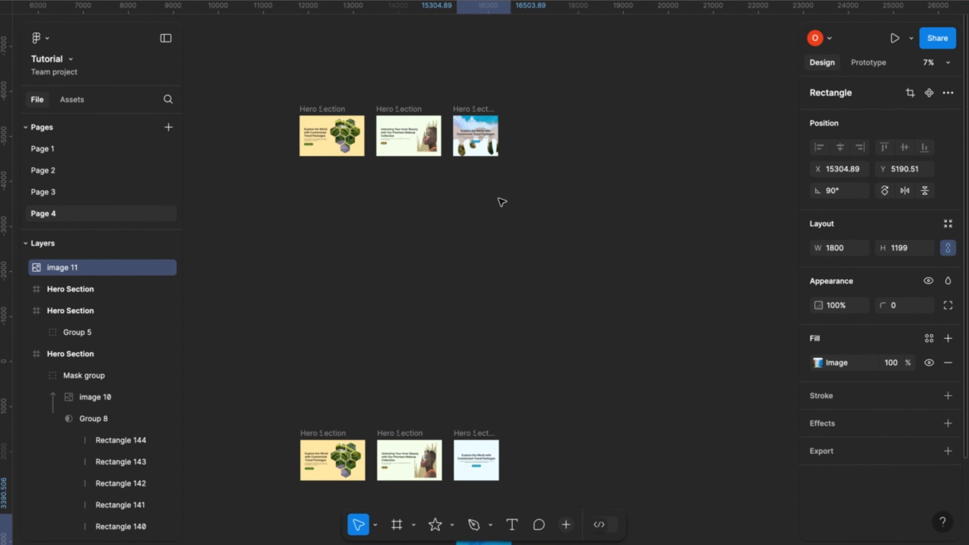
scroll(477, 239, "down", 3)
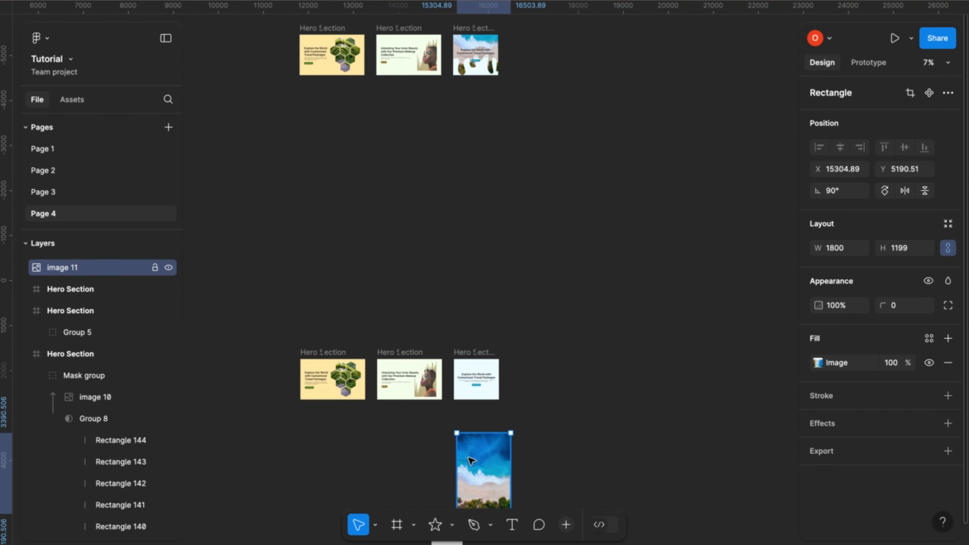
scroll(471, 461, "down", 2)
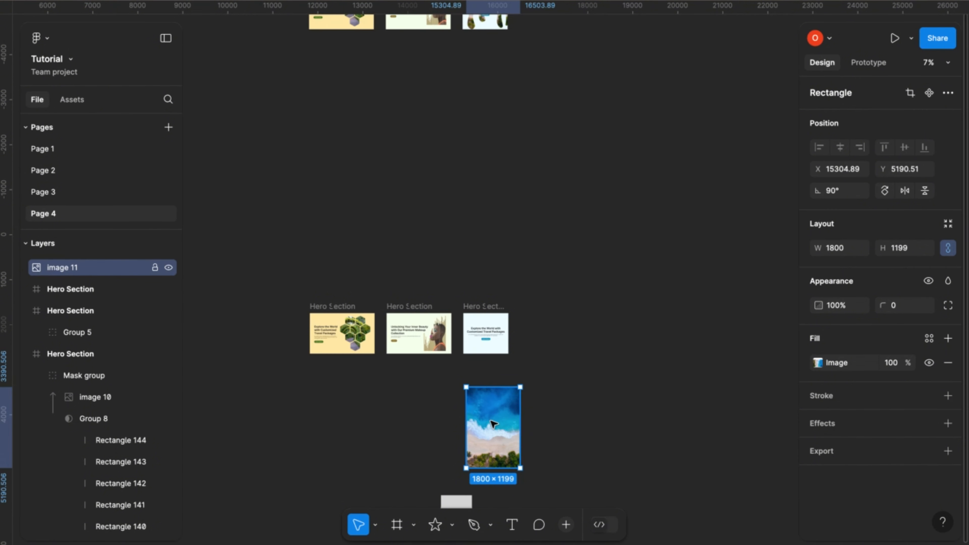
scroll(493, 424, "down", 3)
scroll(495, 458, "up", 1)
scroll(499, 492, "down", 2)
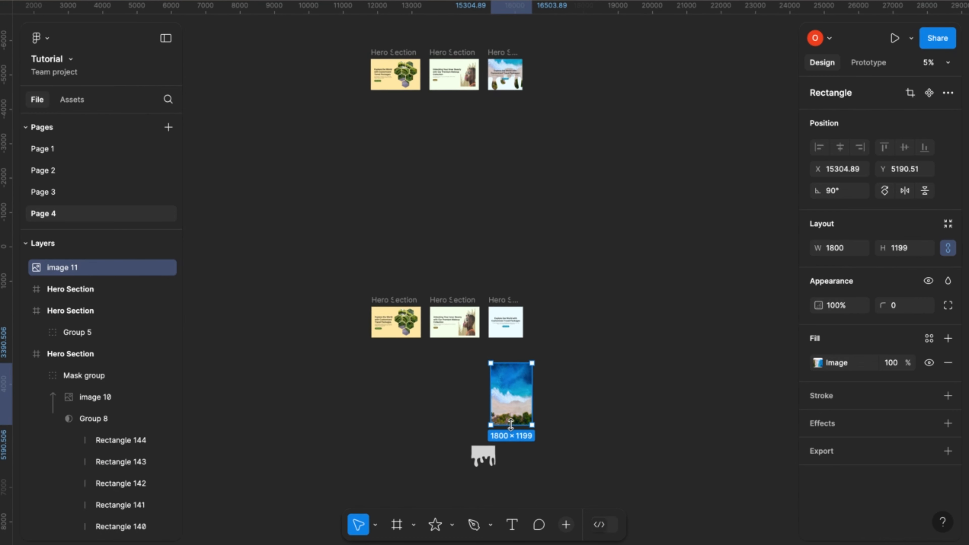
scroll(511, 421, "up", 6)
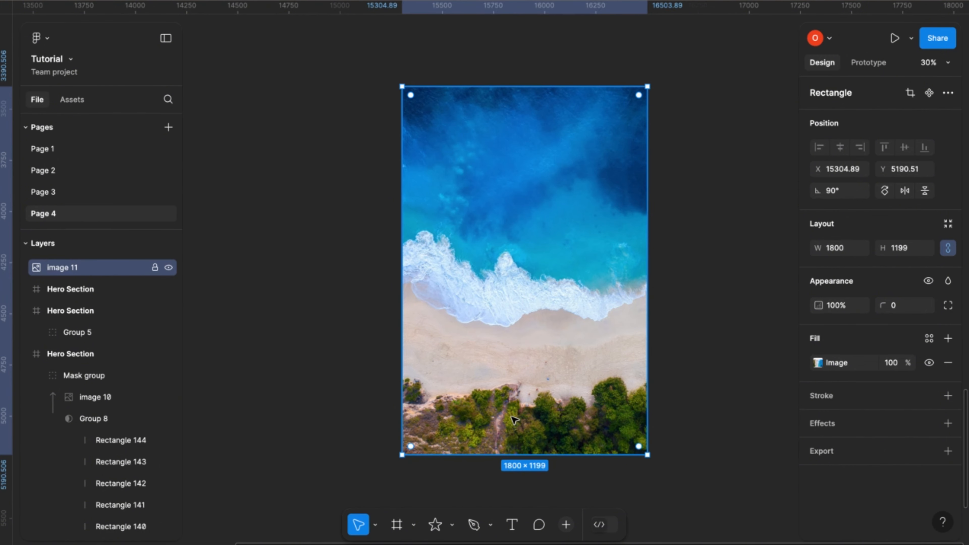
scroll(513, 420, "down", 4)
scroll(503, 352, "up", 3)
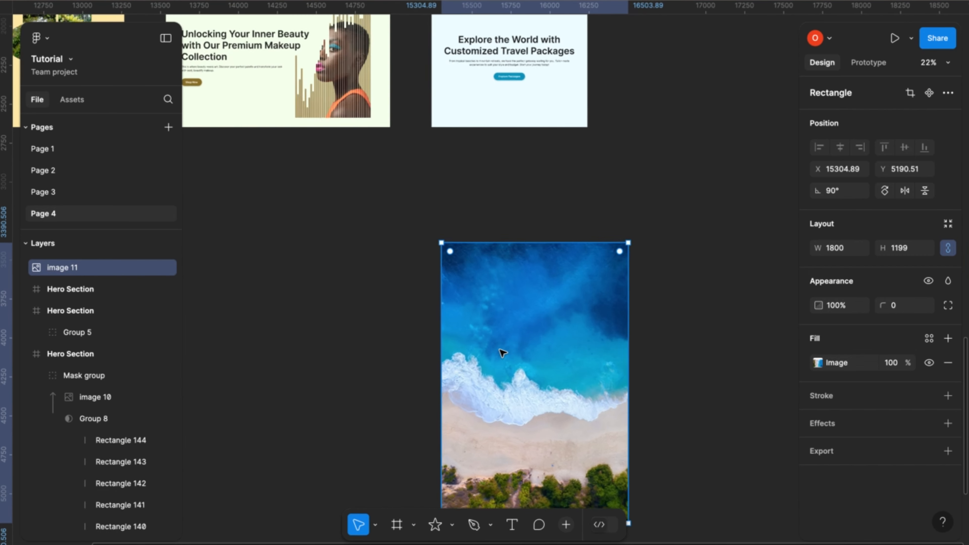
scroll(502, 352, "down", 4)
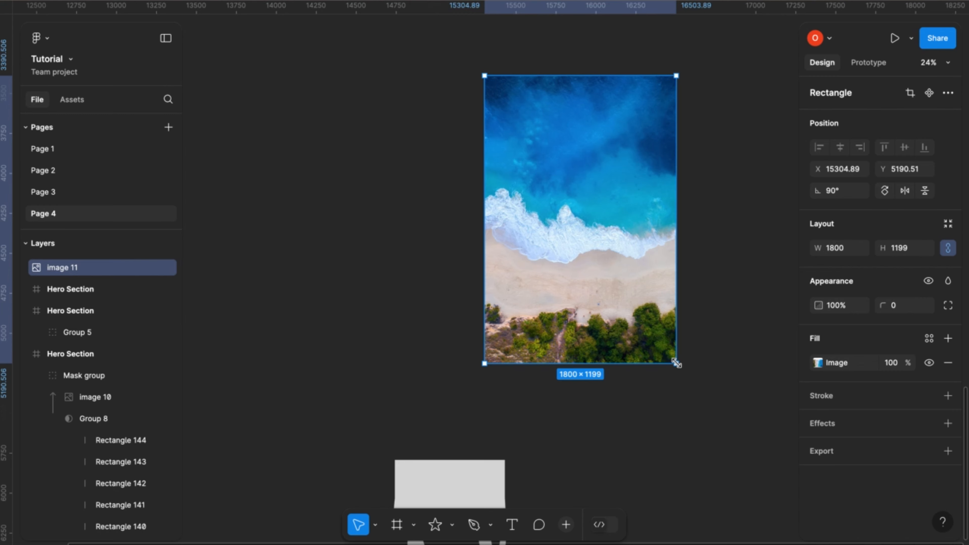
Scale the rotated beach photo down proportionally to about 917 wide by 1376 high.
left_click_drag(676, 363, 635, 281)
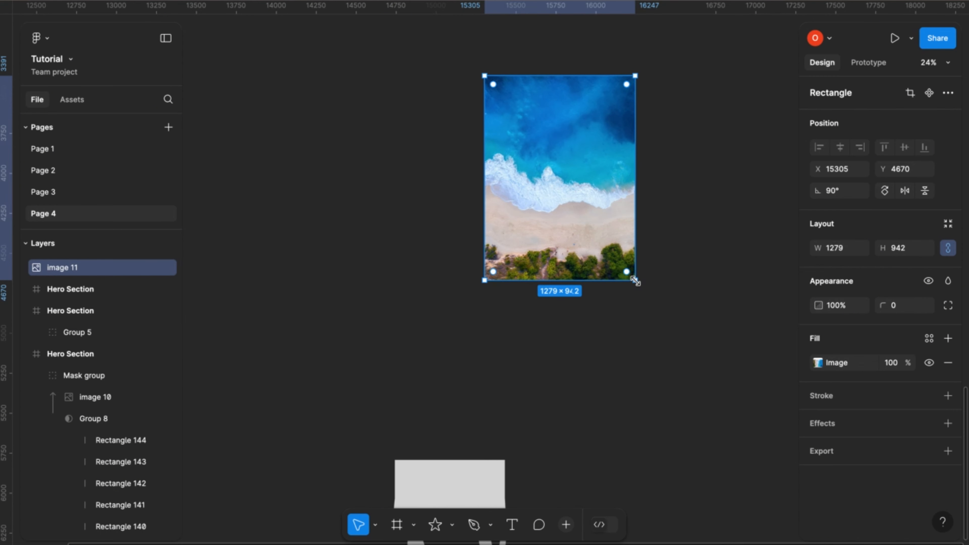
key("ctrl+z")
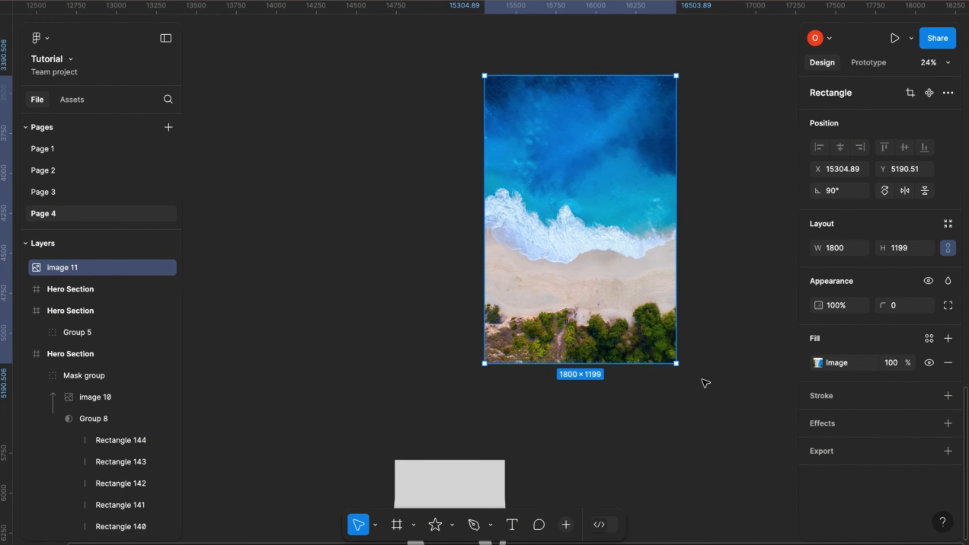
key("k")
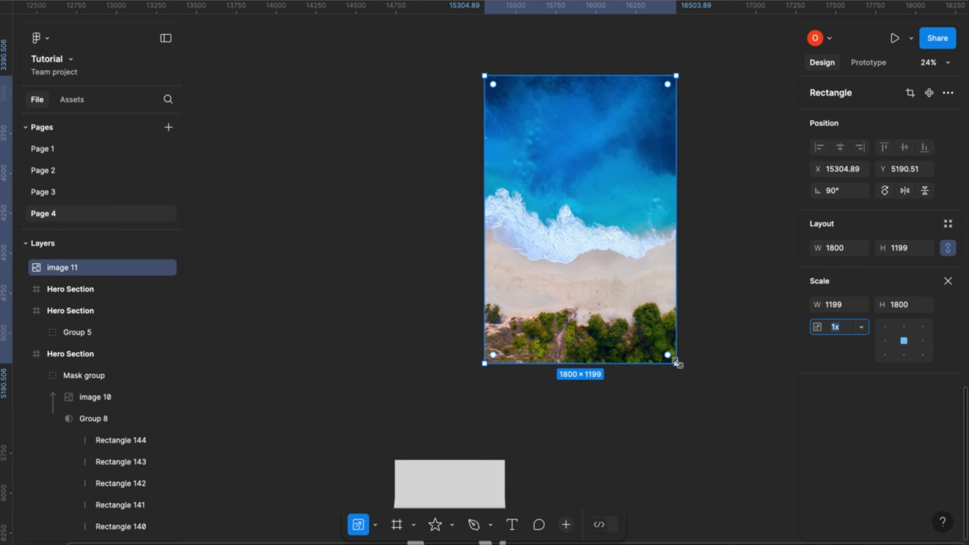
left_click_drag(673, 360, 626, 296)
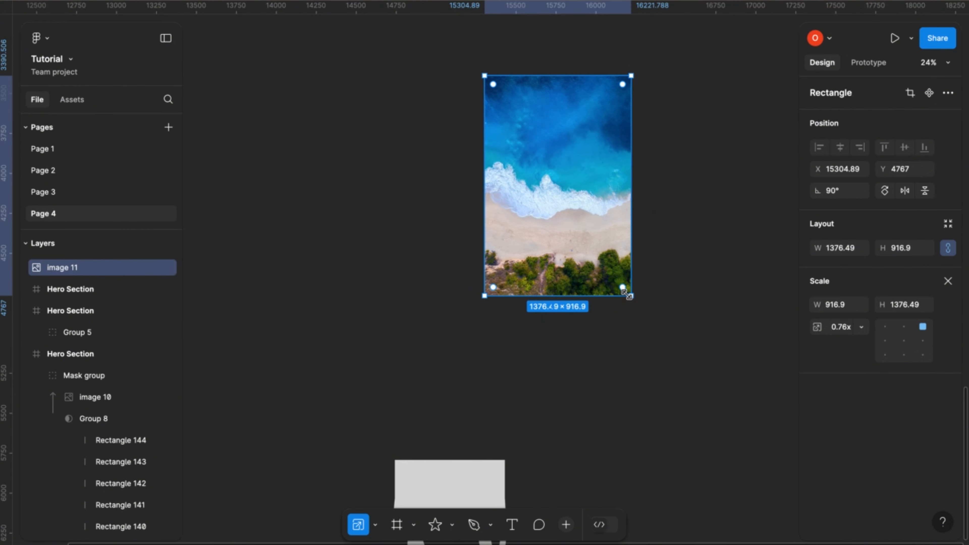
Select the grey rectangle and the drip vector below the beach photo and group them.
scroll(626, 294, "down", 2)
scroll(626, 295, "down", 3)
scroll(591, 386, "up", 4)
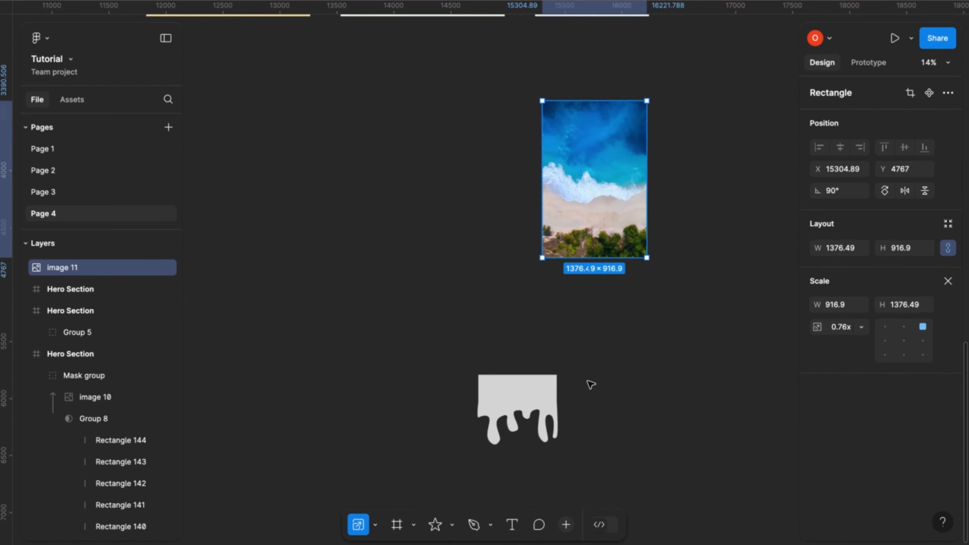
left_click(437, 409)
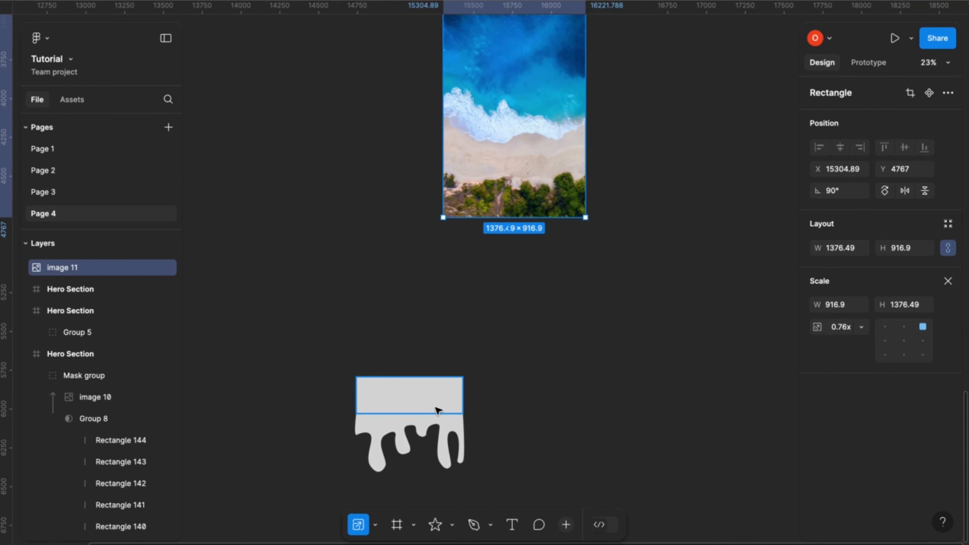
left_click(338, 424)
left_click_drag(335, 366, 502, 490)
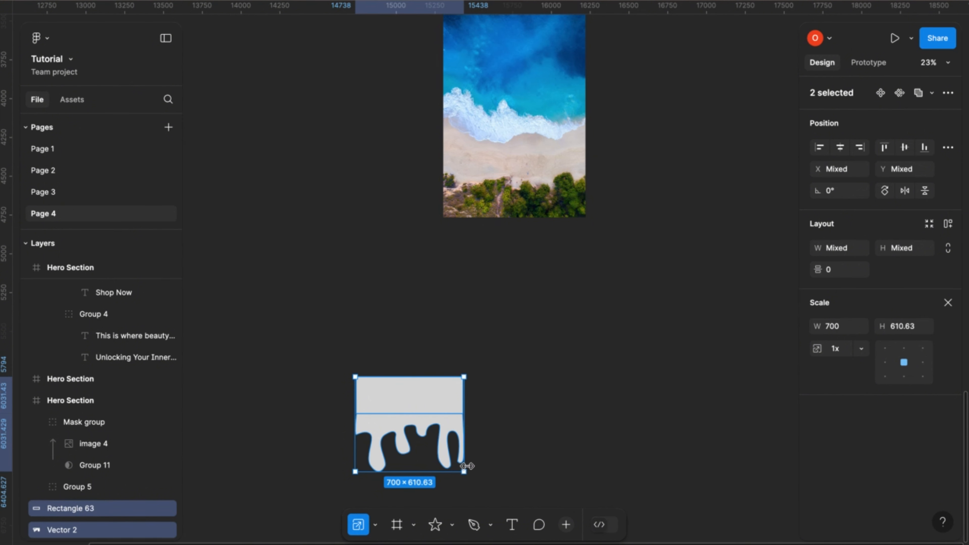
key("ctrl+g")
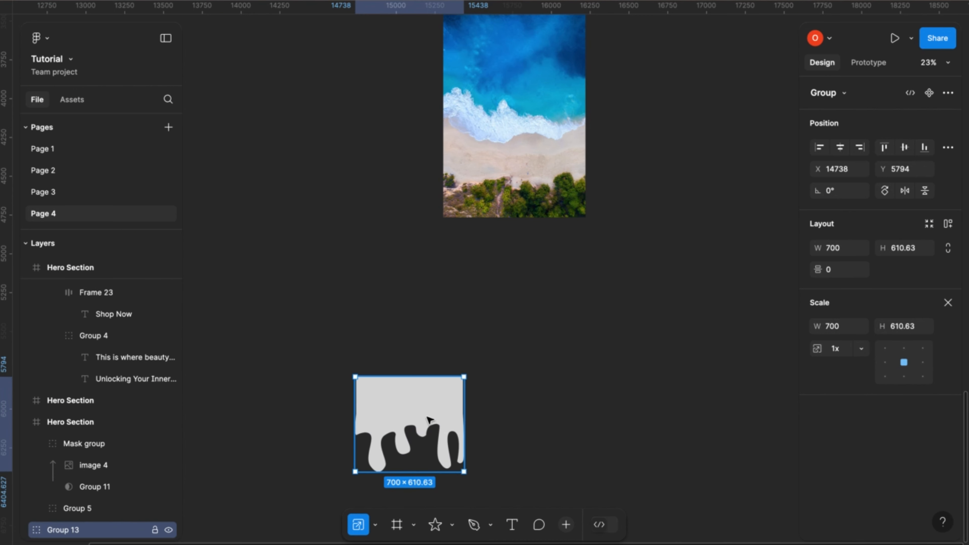
Move the drip group directly under the beach photo, lined up with the photo's left edge.
left_click_drag(444, 382, 531, 227)
scroll(519, 262, "down", 5)
scroll(515, 213, "up", 3)
Scale the beach photo down to about 674 wide by 1011 high, close to the drip group's width.
left_click(514, 198)
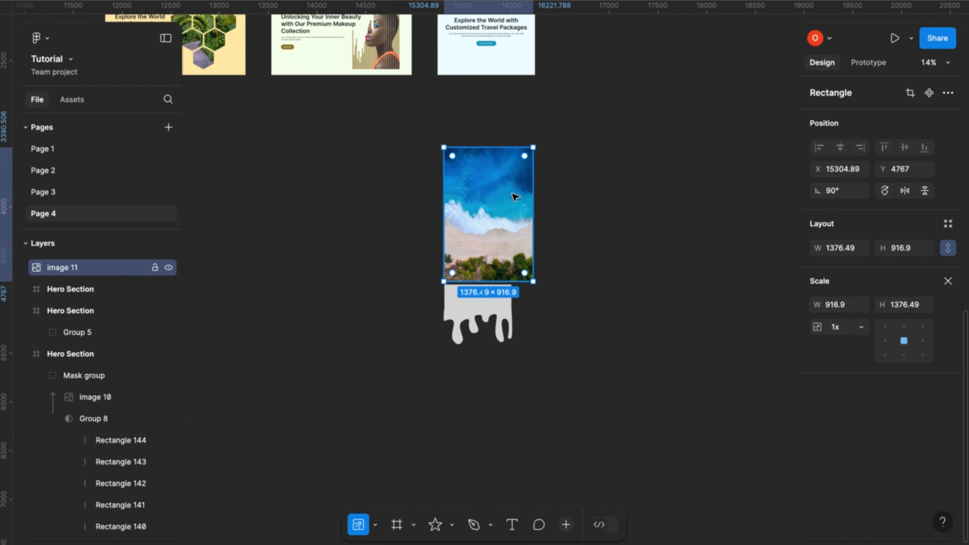
scroll(515, 197, "up", 5)
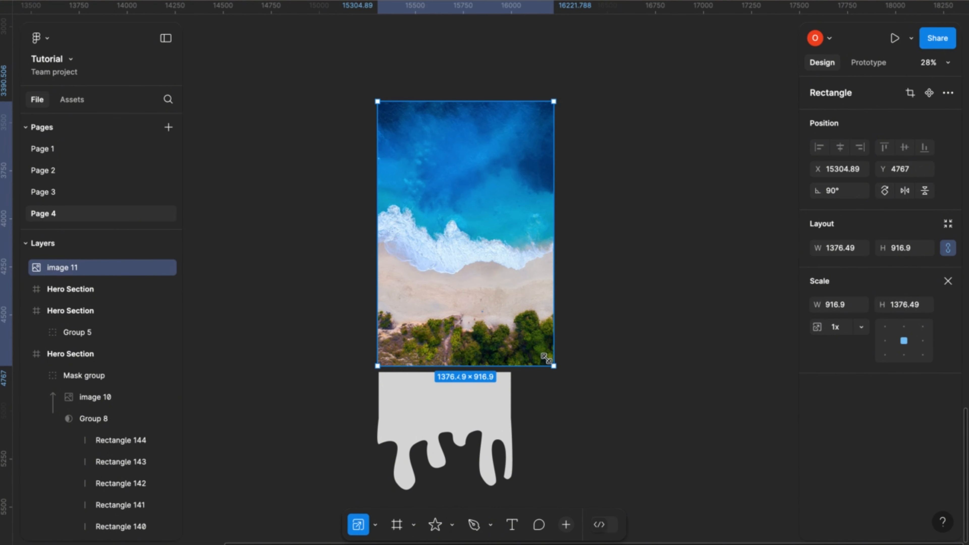
left_click_drag(547, 359, 478, 295)
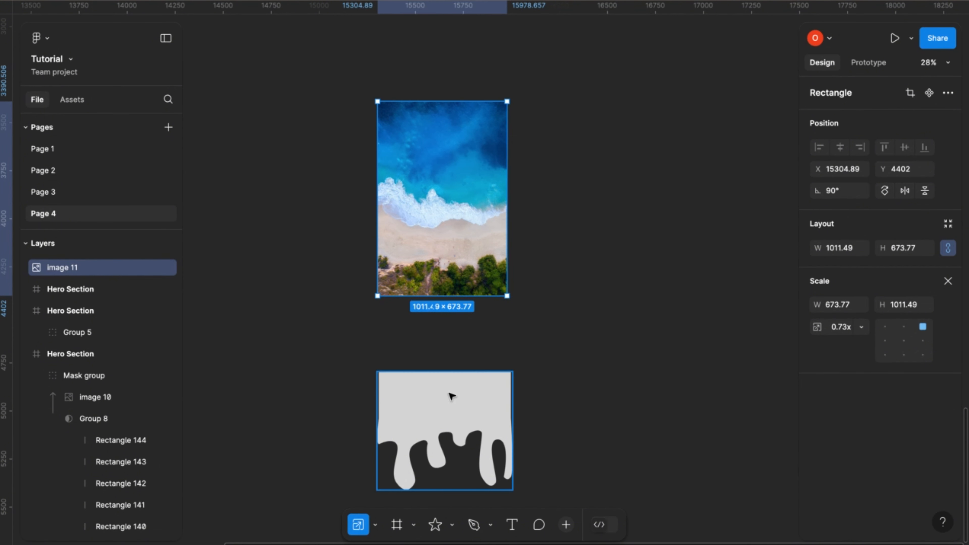
Set the drip group against the beach photo's lower edge at X 15305, Y 4402 and enlarge the photo to about 694 × 1042.
left_click_drag(451, 396, 452, 322)
scroll(452, 322, "up", 5)
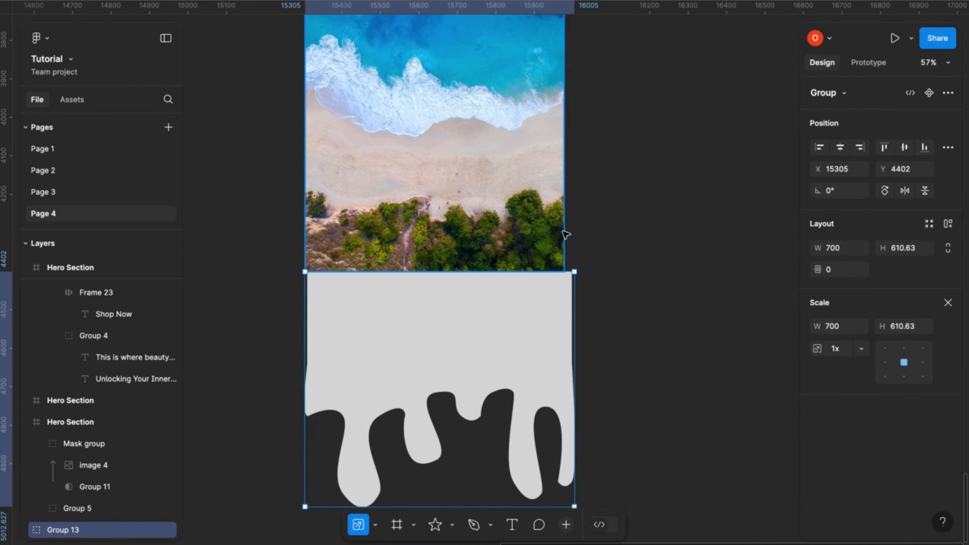
left_click(565, 234)
left_click_drag(562, 232, 571, 234)
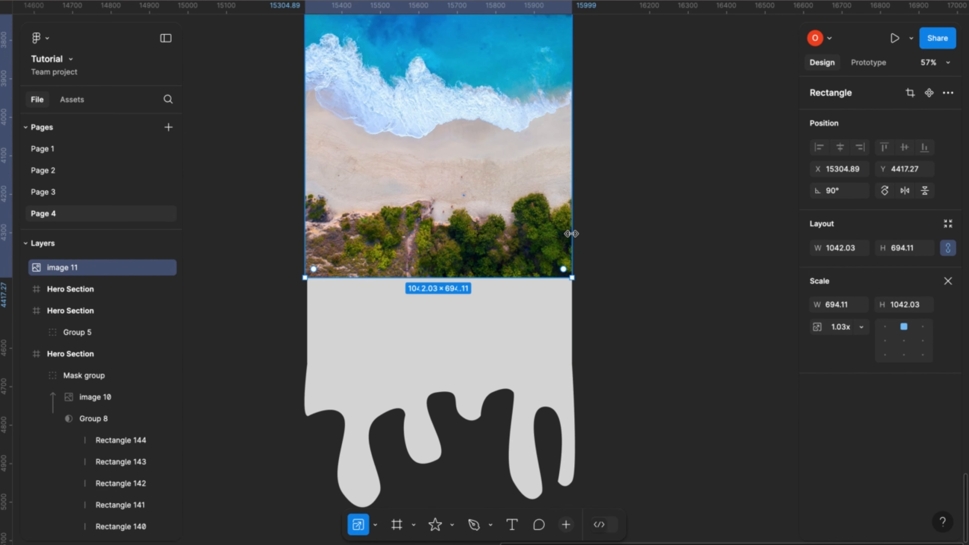
Move the drip group onto the lower part of the beach photo at X 15305, Y 3806 and bring it to the front.
scroll(587, 381, "down", 5)
left_click(616, 372)
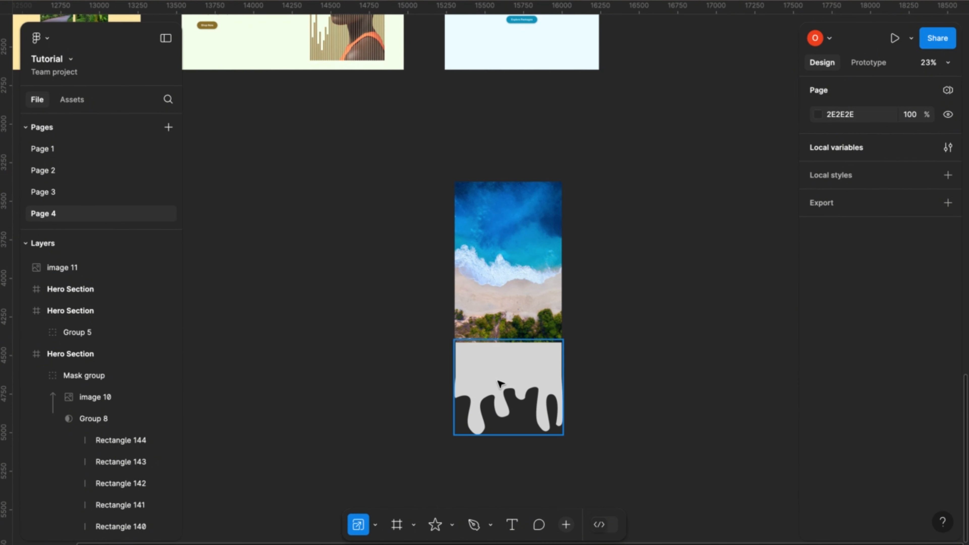
left_click_drag(506, 378, 506, 285)
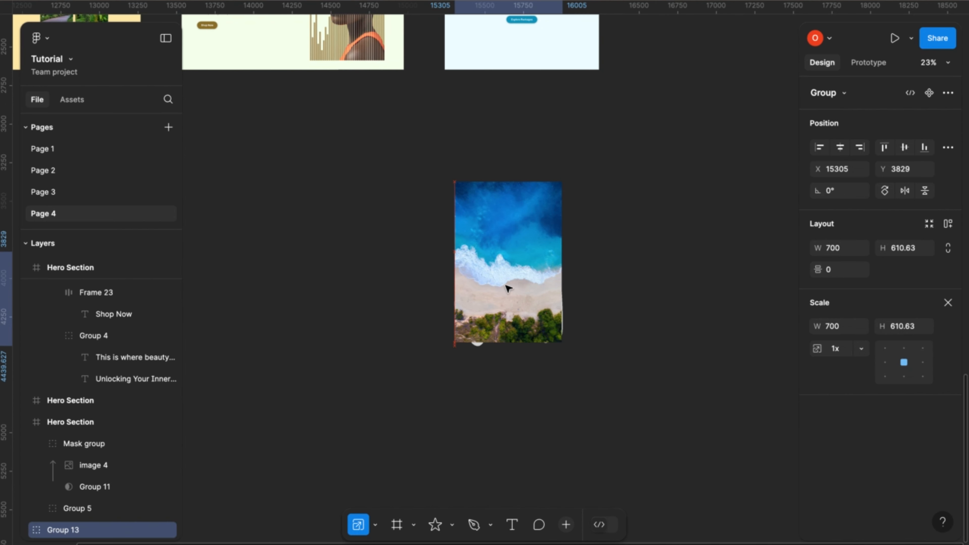
right_click(504, 282)
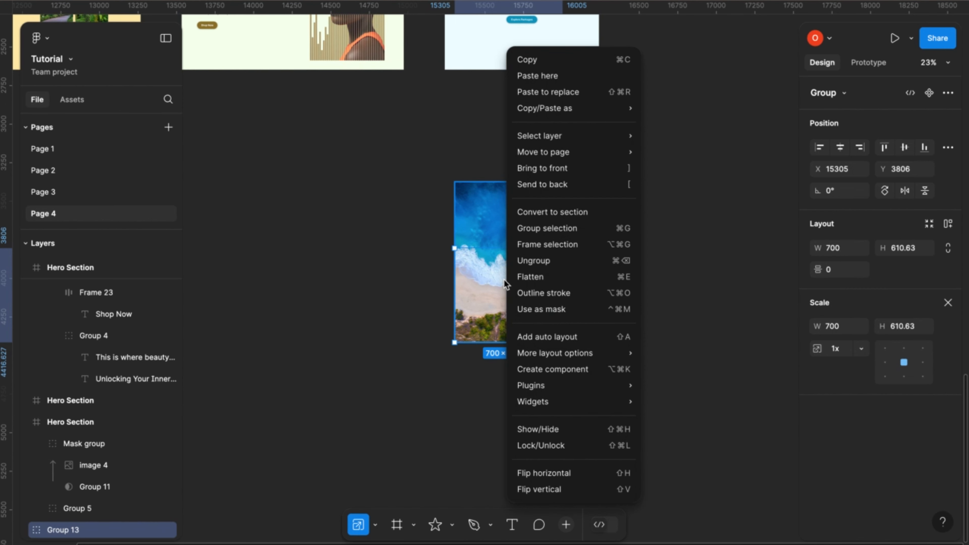
left_click(560, 172)
scroll(523, 391, "up", 5)
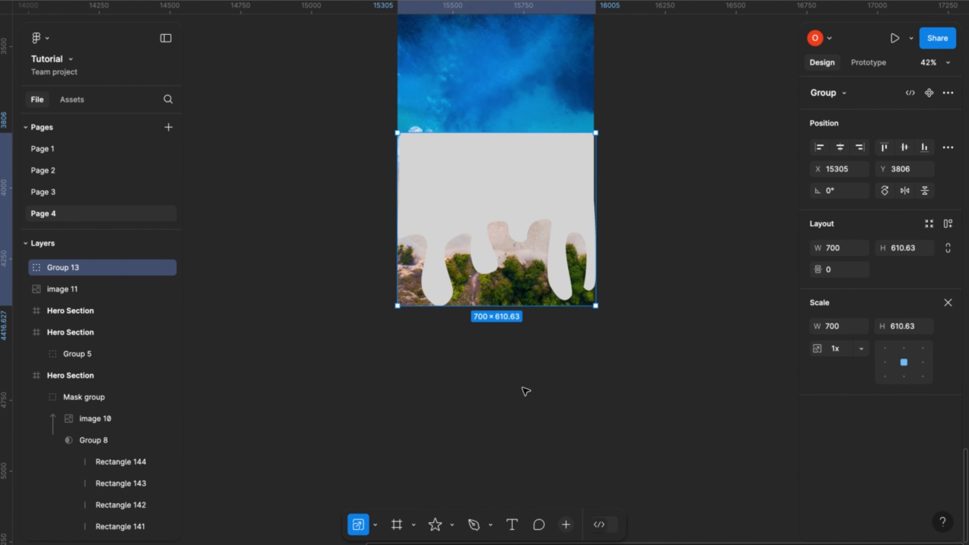
scroll(506, 274, "up", 5)
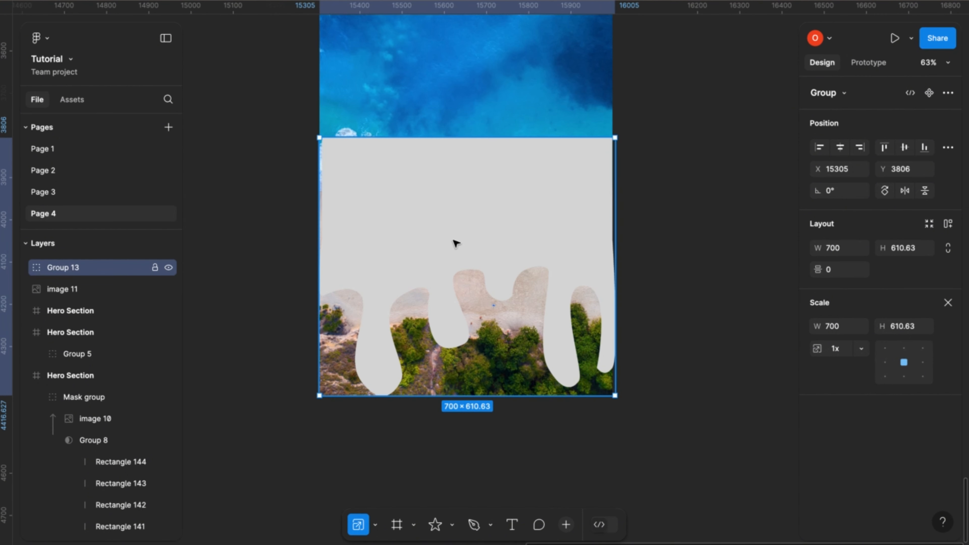
Enlarge the beach photo to about 713 × 1071 and reposition the drip group over its lower part at X 15311, Y 3803.
left_click_drag(462, 228, 460, 217)
left_click(502, 105)
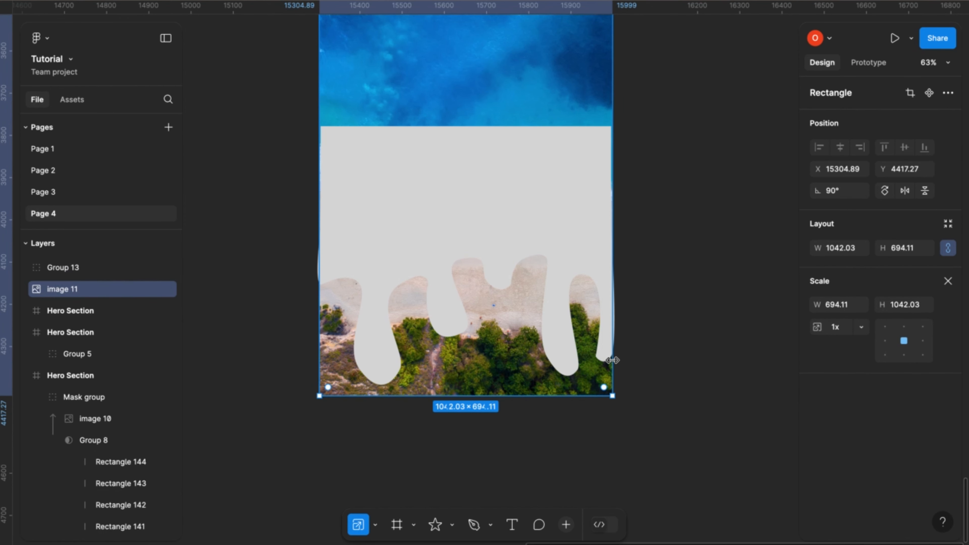
left_click_drag(618, 377, 620, 377)
left_click(547, 211)
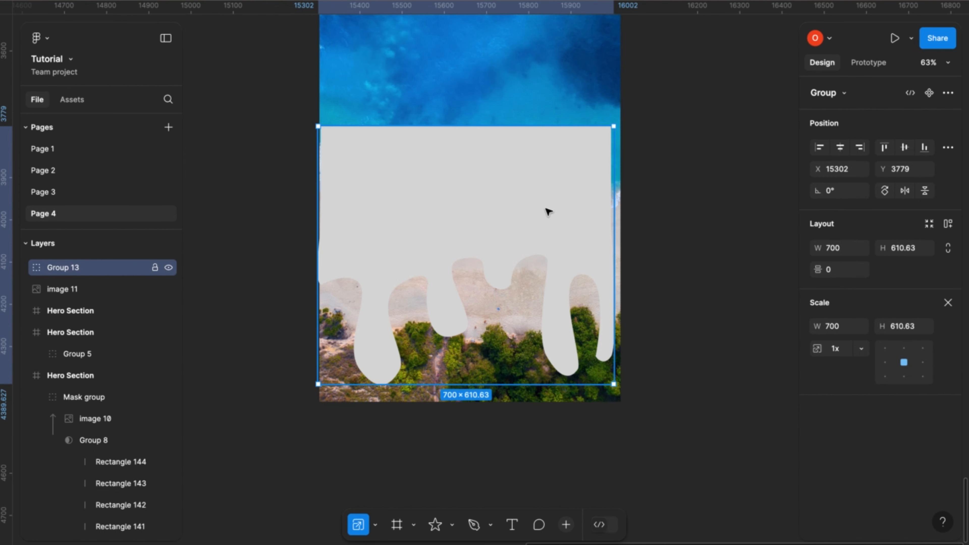
left_click_drag(548, 211, 552, 223)
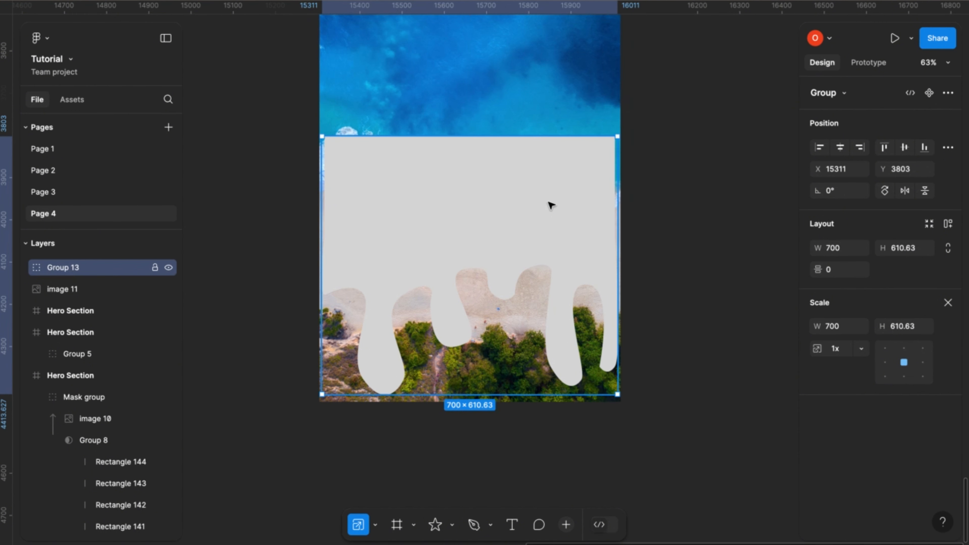
Bring the beach photo in front of the drip group and use the drip group as its mask.
scroll(545, 200, "down", 5)
scroll(543, 196, "up", 3)
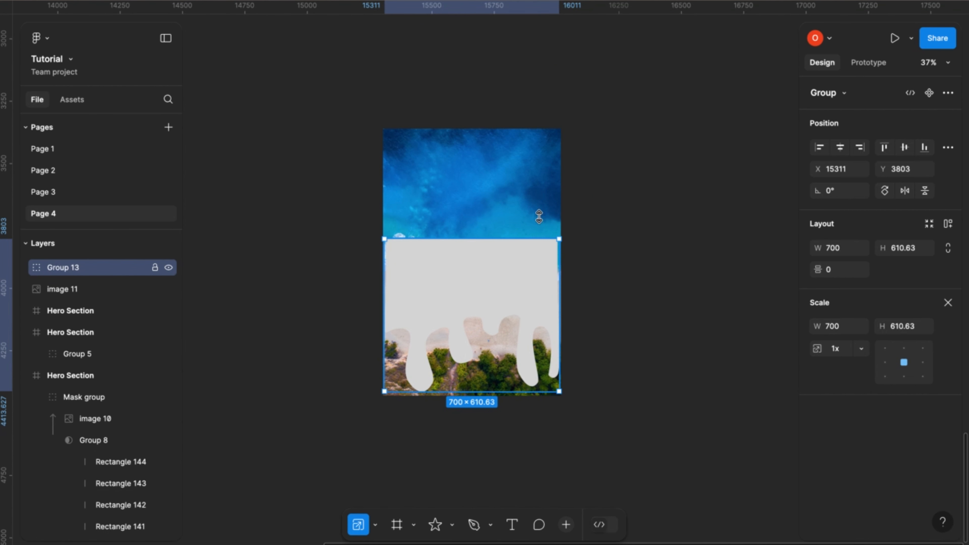
left_click(546, 191)
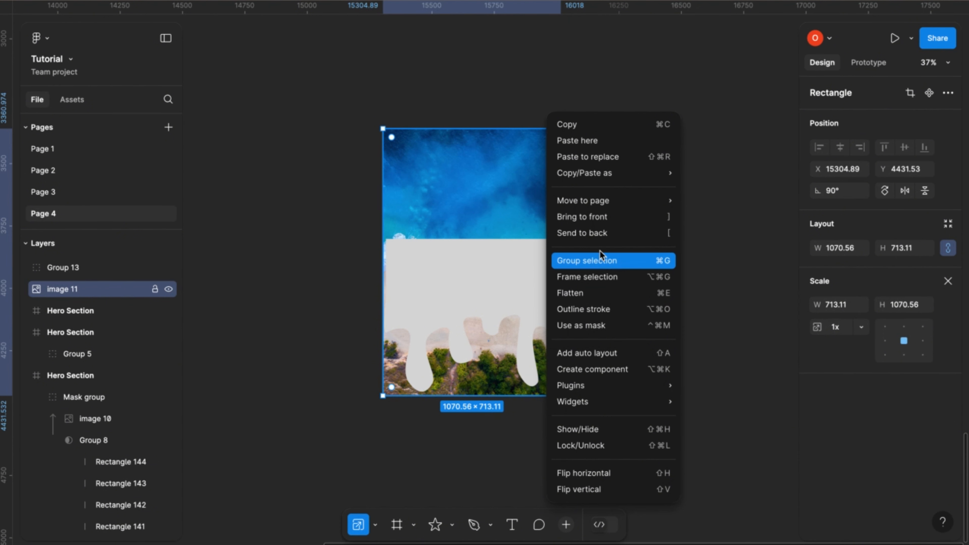
left_click(598, 218)
left_click_drag(365, 92, 610, 451)
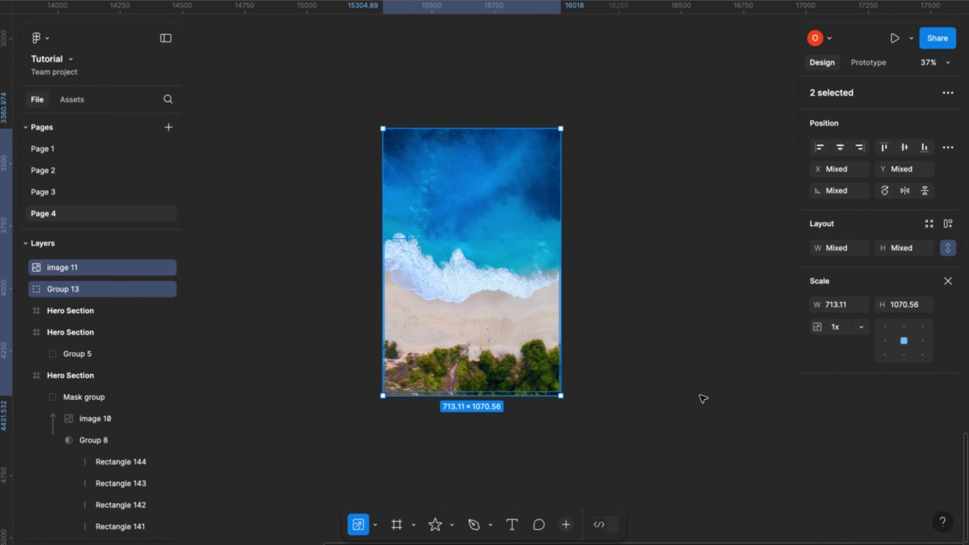
left_click(947, 93)
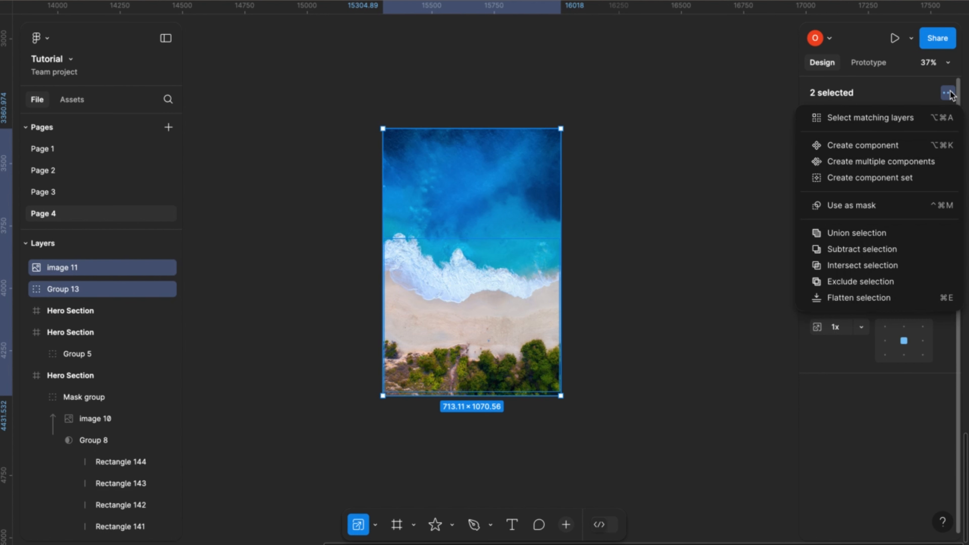
left_click(873, 208)
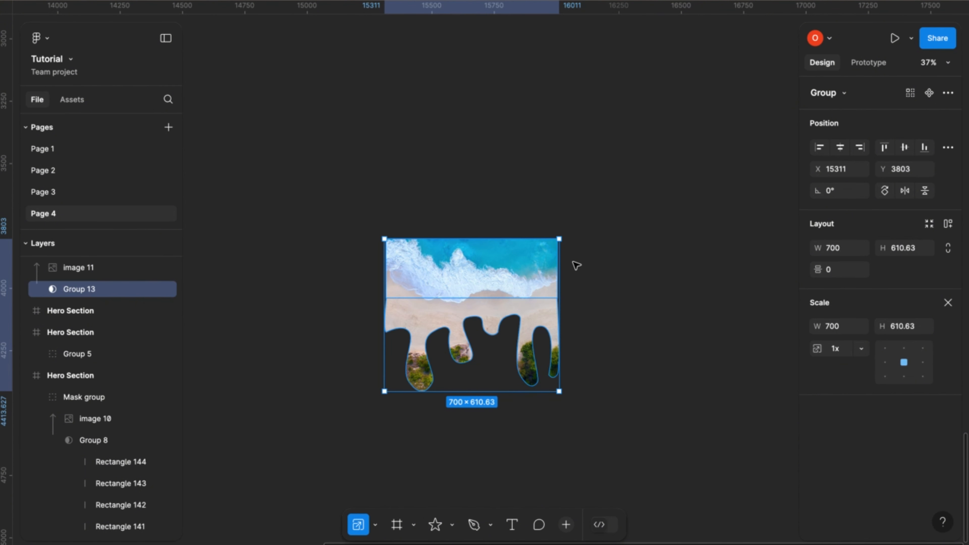
Move the drip-masked beach image into the light blue travel hero section, at its upper left corner.
scroll(576, 265, "down", 5)
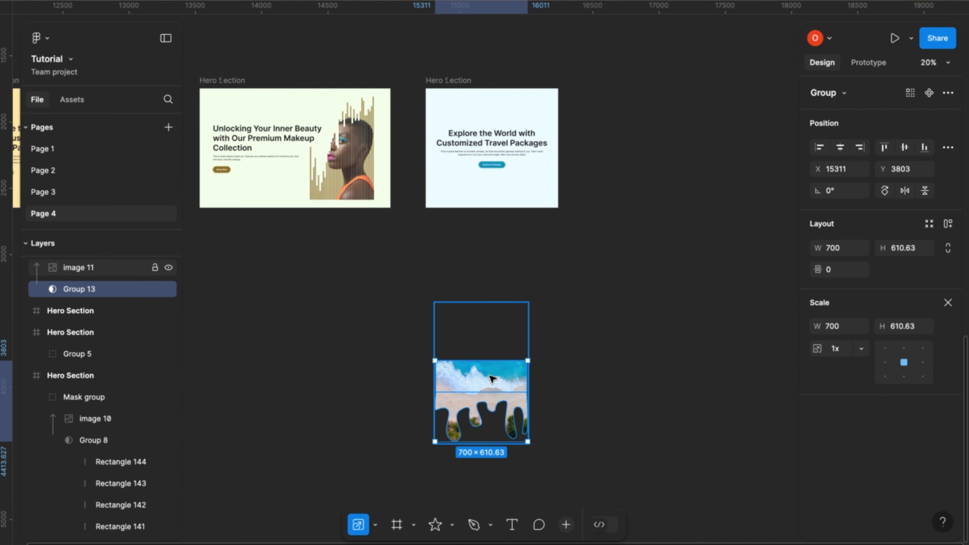
left_click(632, 305)
left_click_drag(486, 373, 477, 100)
scroll(478, 100, "up", 5)
scroll(479, 101, "right", 2)
scroll(478, 101, "down", 1)
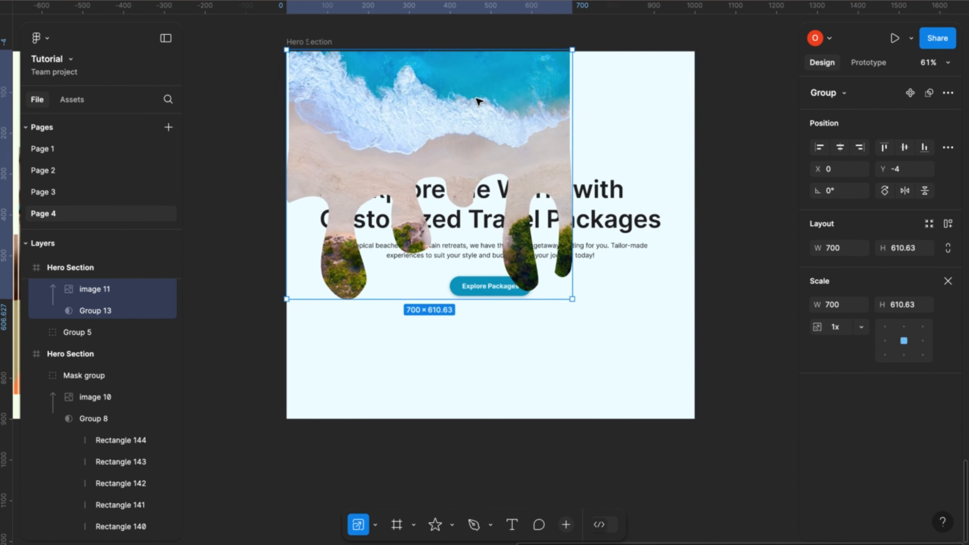
Scale the masked beach image to the hero section's full 1000 width, about 872 high, and align it to the frame's top edge.
scroll(478, 99, "right", 1)
scroll(478, 100, "down", 1)
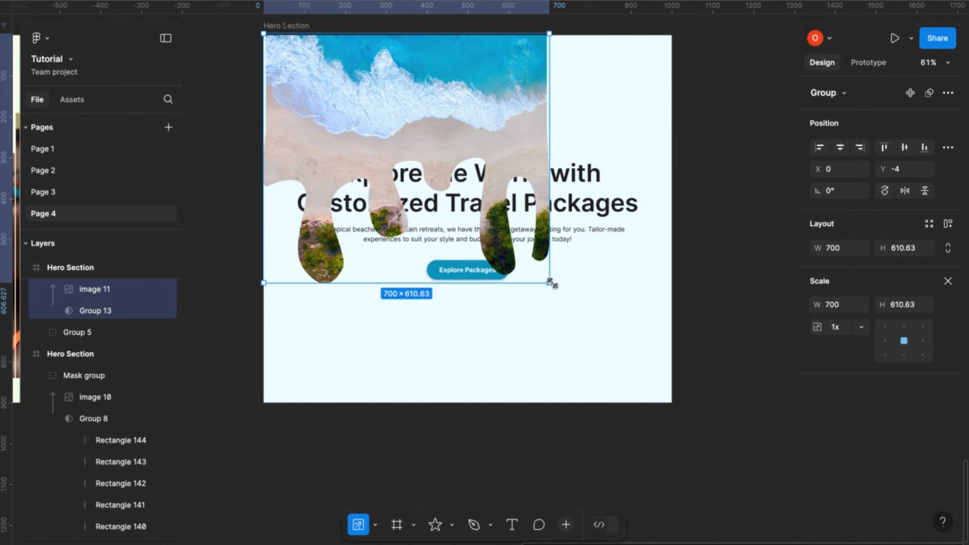
left_click_drag(549, 282, 672, 344)
scroll(575, 327, "up", 2)
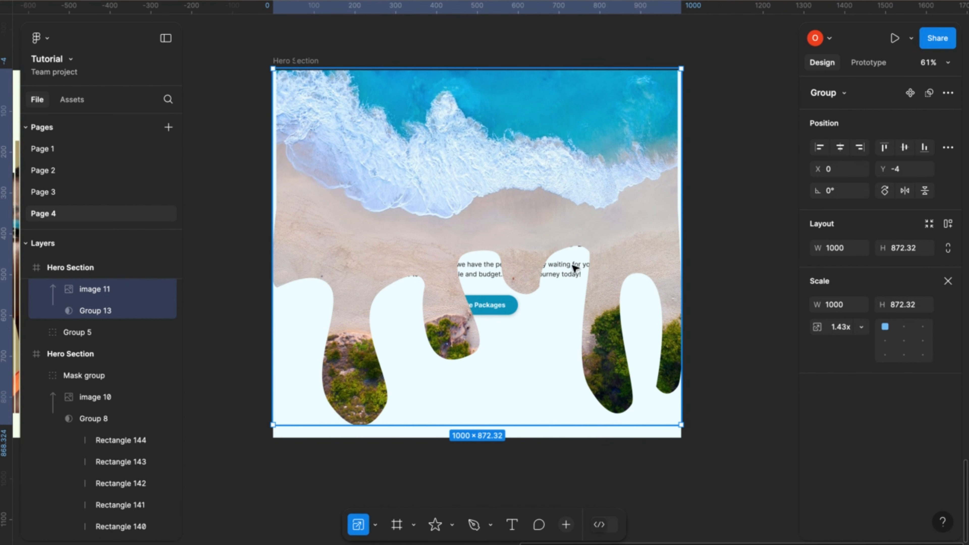
left_click(883, 147)
Send the masked beach image behind the hero section's heading, paragraph and Explore Packages button.
right_click(443, 187)
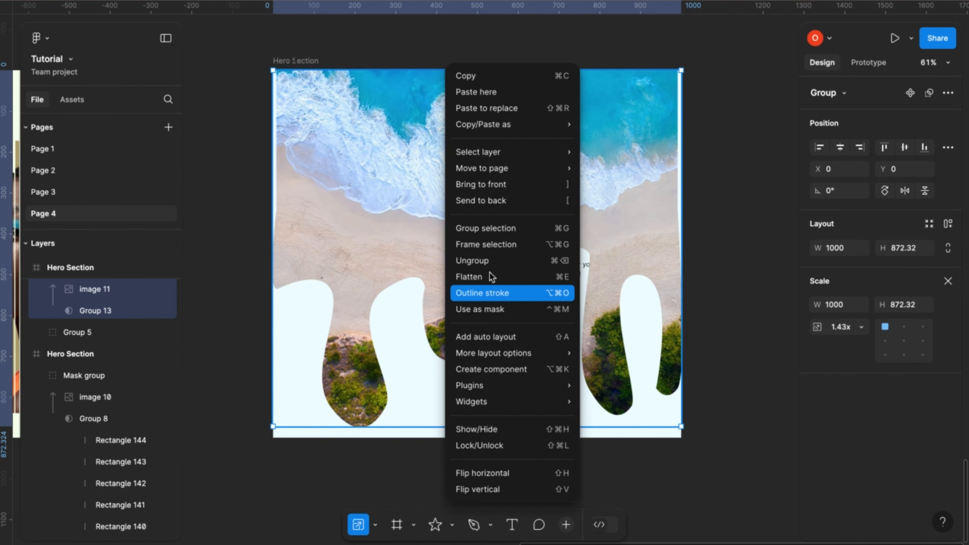
left_click(491, 201)
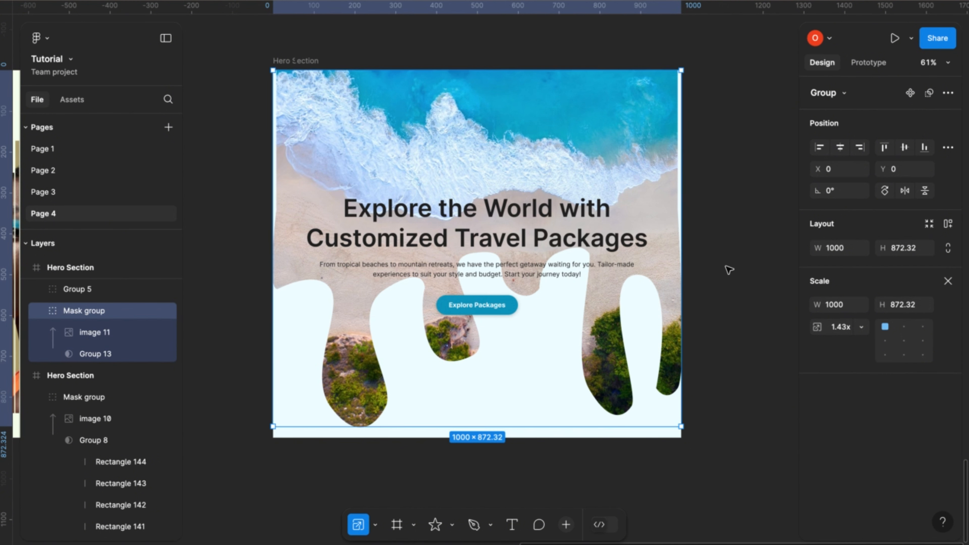
left_click(730, 268)
Examine the drip-masked travel hero closely and compare it with the makeup and honeycomb hero sections.
scroll(717, 244, "down", 3)
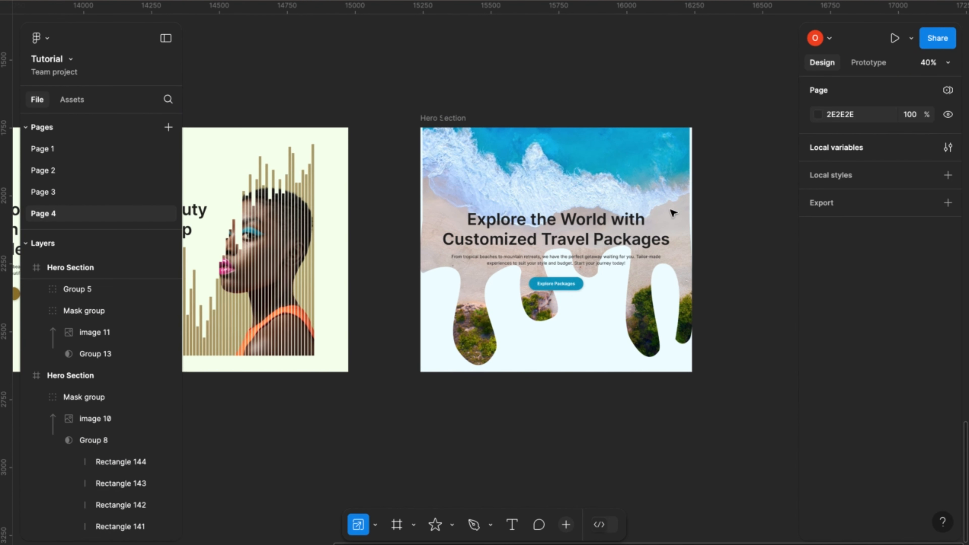
scroll(667, 199, "up", 5)
scroll(648, 191, "up", 1)
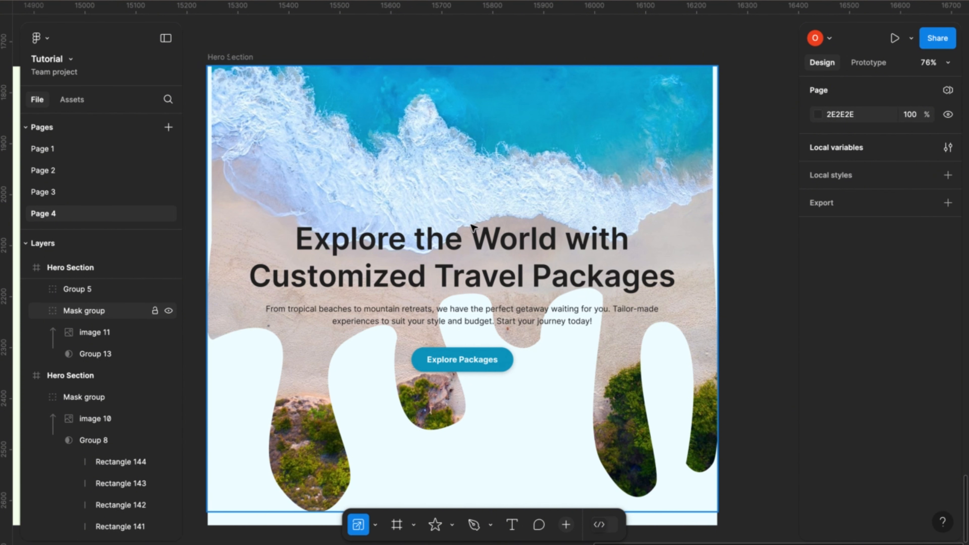
scroll(514, 187, "down", 5)
scroll(389, 206, "left", 3)
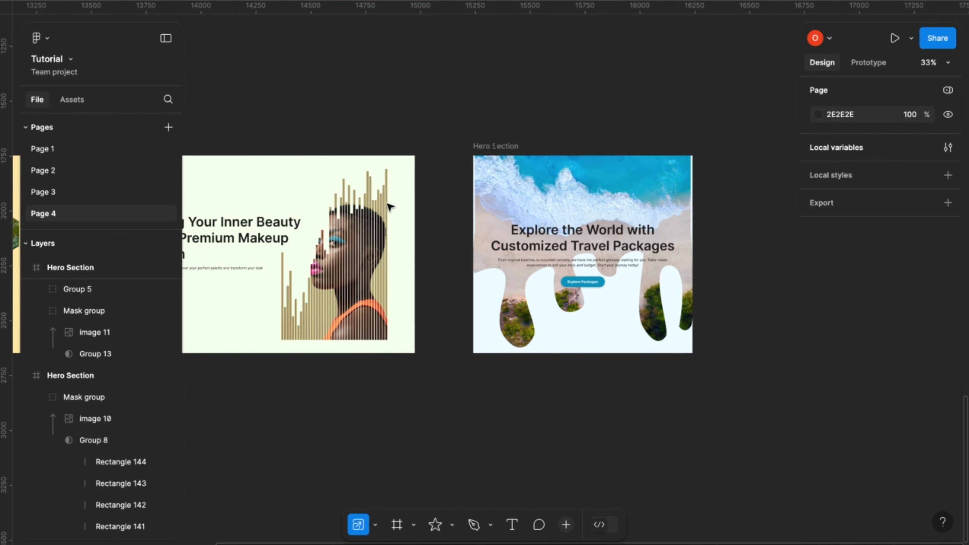
scroll(398, 309, "down", 2)
scroll(382, 320, "left", 4)
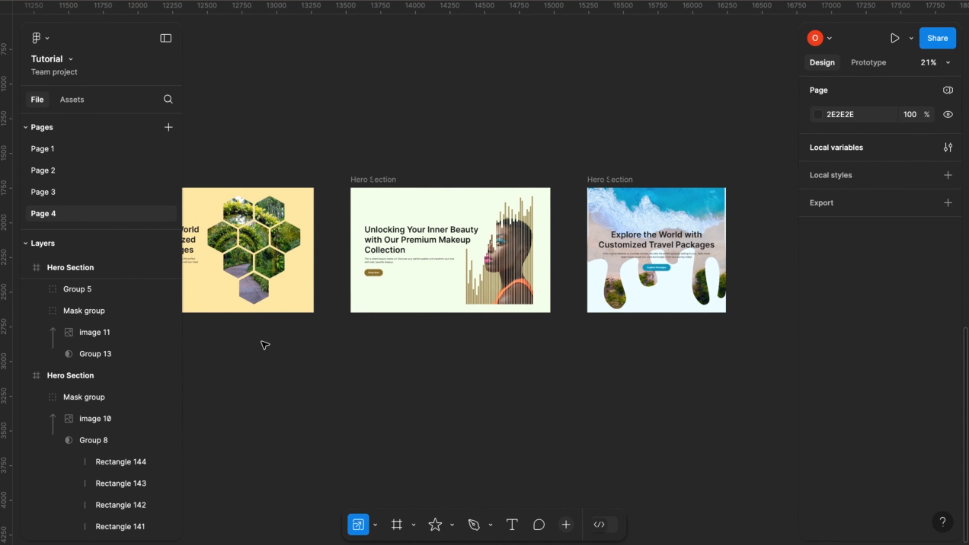
scroll(264, 343, "left", 2)
scroll(246, 324, "up", 3)
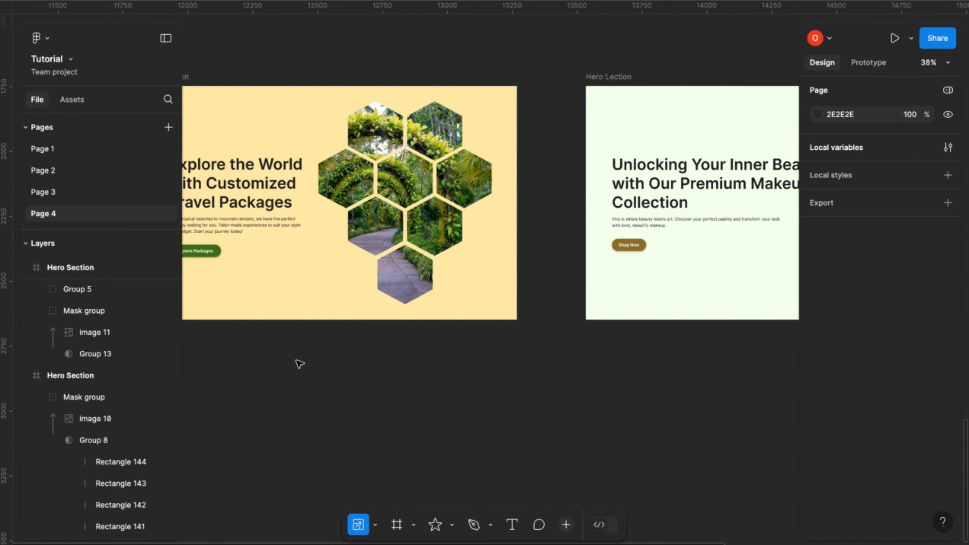
scroll(298, 363, "left", 3)
scroll(405, 372, "down", 2)
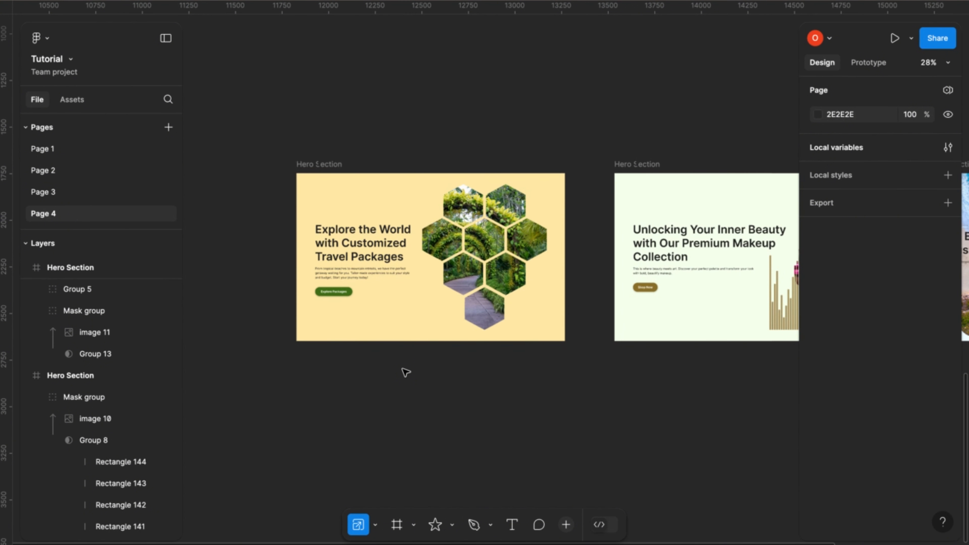
Select the upper row of three hero sections and move it down to Y 313, just above the recreated row.
scroll(405, 372, "right", 2)
scroll(392, 343, "down", 5)
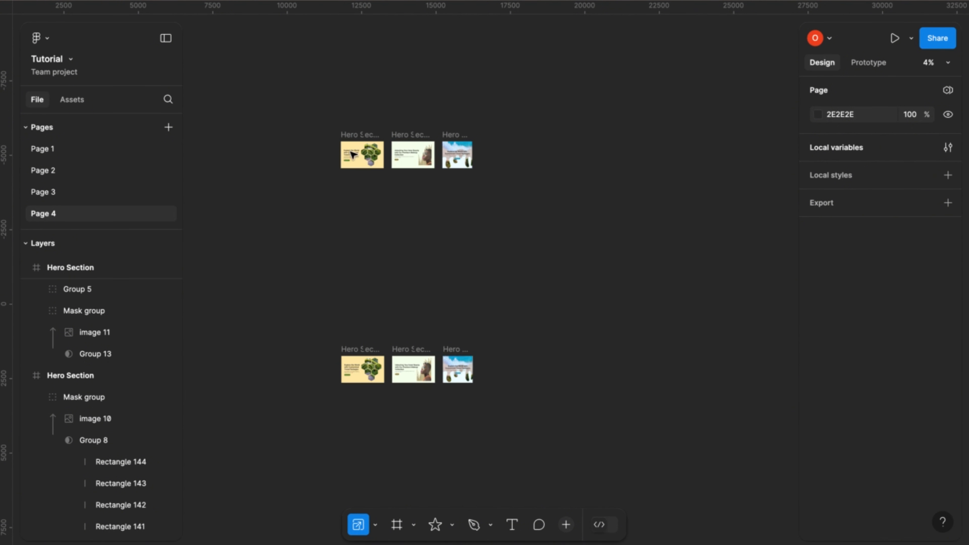
mouse_move(329, 122)
left_mouse_down()
mouse_move(536, 199)
mouse_move(460, 178)
mouse_move(412, 235)
mouse_move(415, 314)
left_mouse_up()
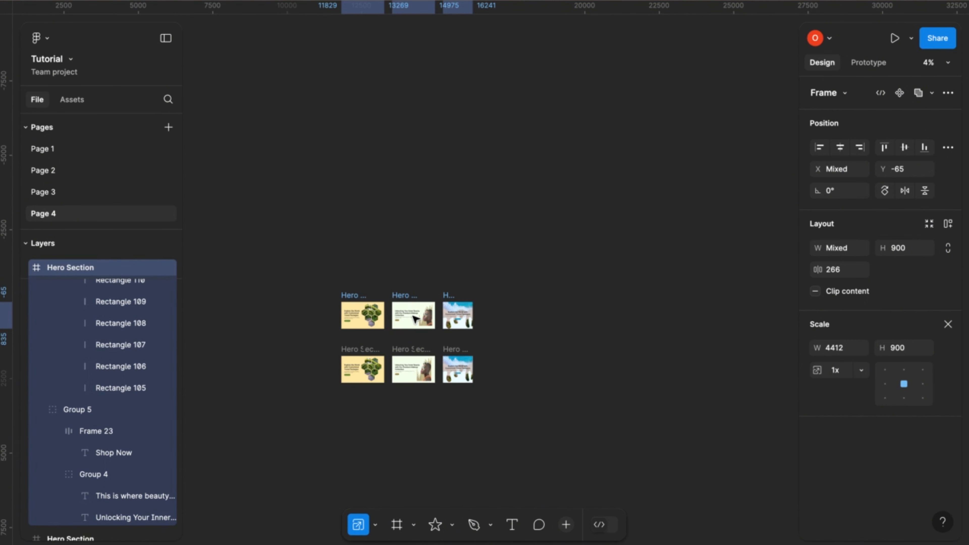
scroll(416, 317, "up", 5)
scroll(416, 319, "down", 5)
scroll(415, 319, "left", 3)
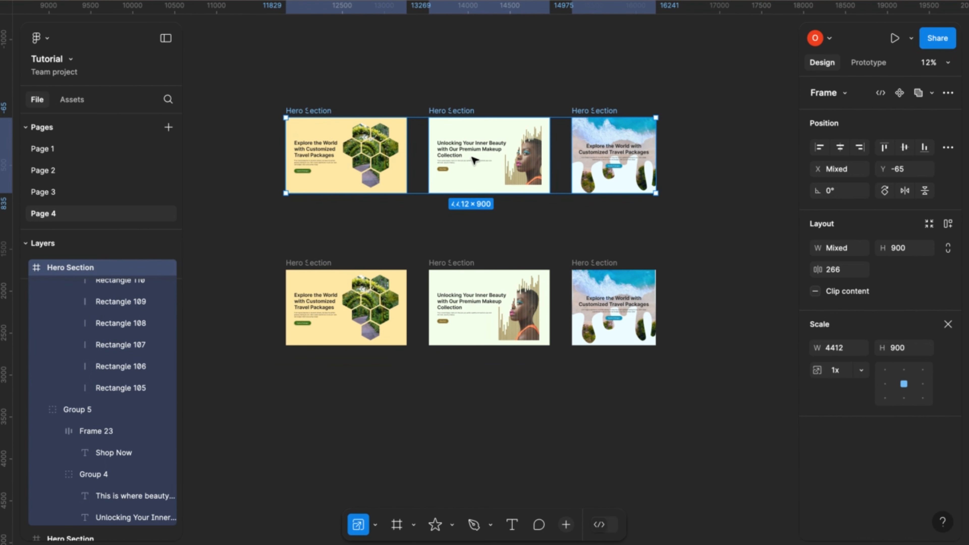
left_click_drag(475, 158, 476, 190)
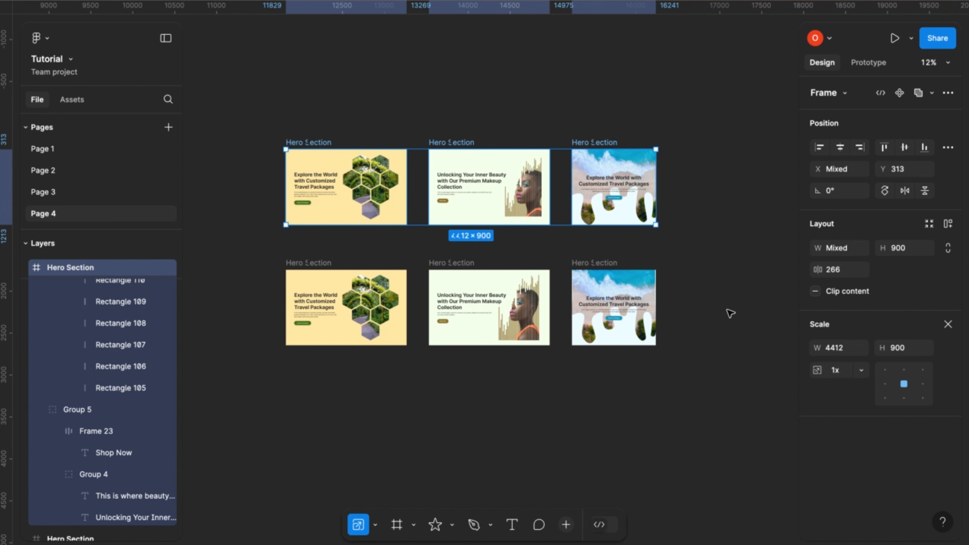
key("Escape")
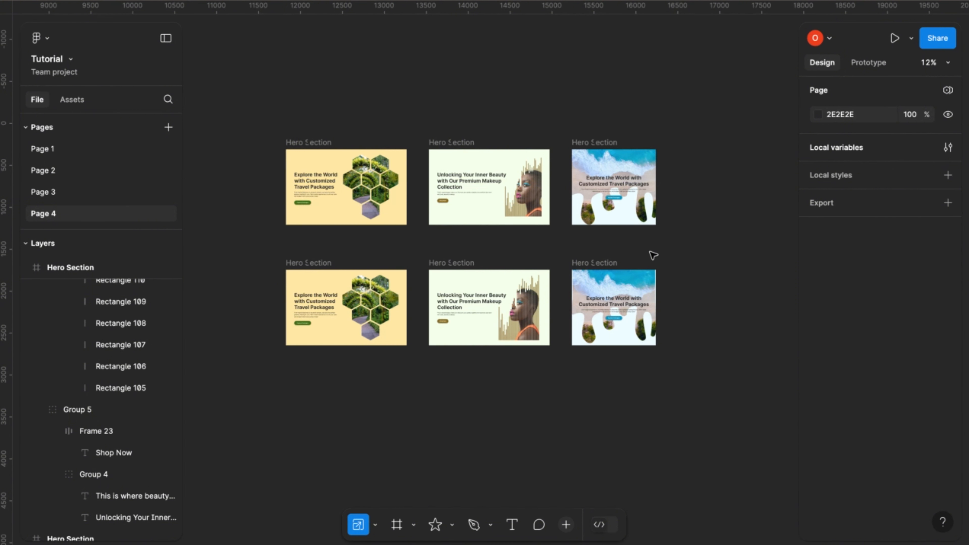